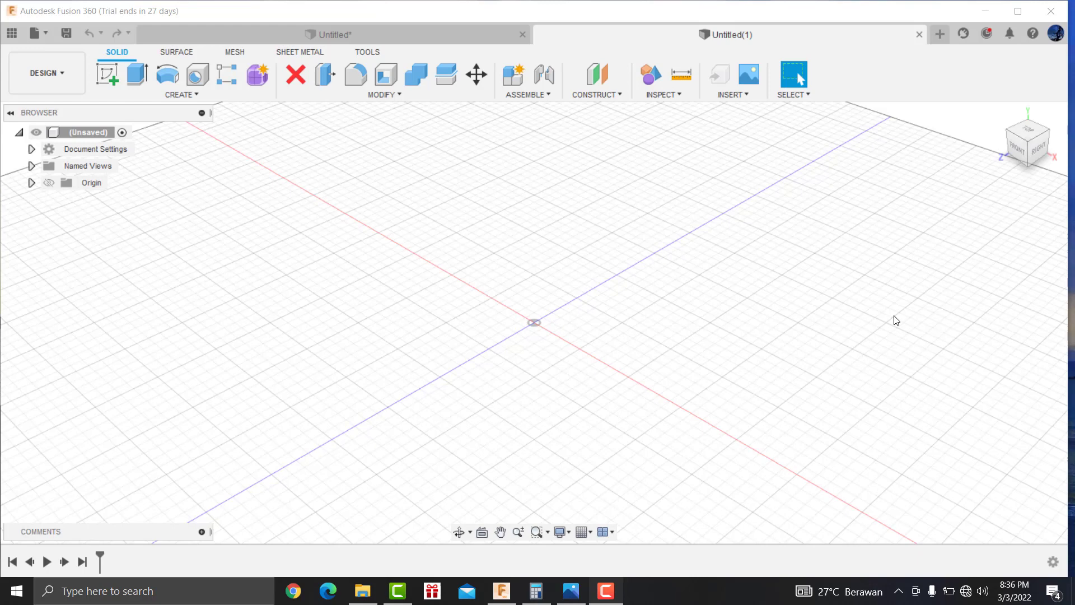
# Step: Start a new sketch on the horizontal plane, checking the bracket reference drawing
pyautogui.click(570, 591)
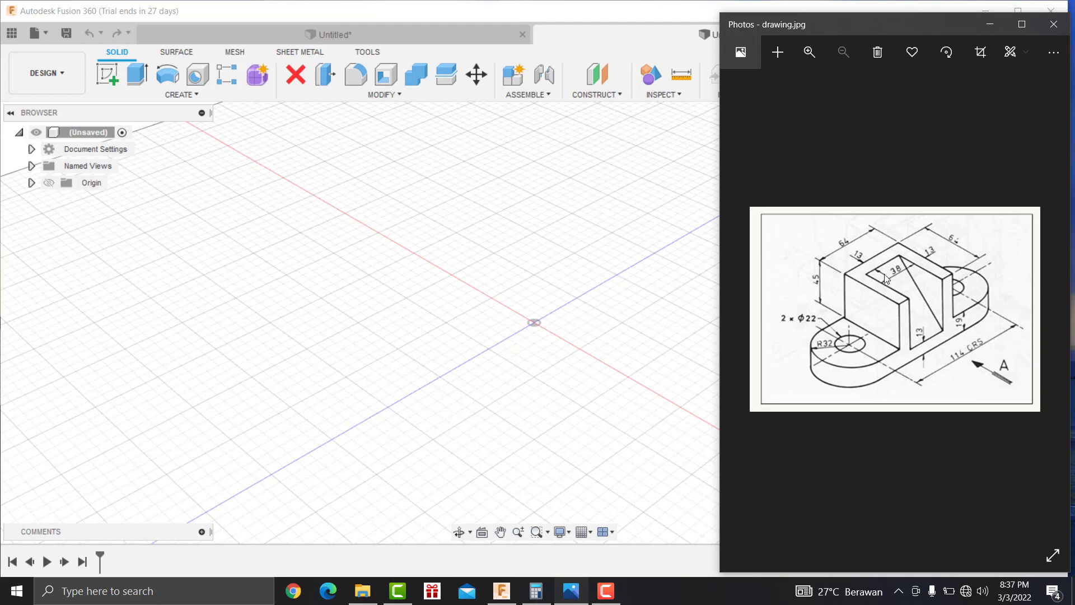
pyautogui.click(601, 306)
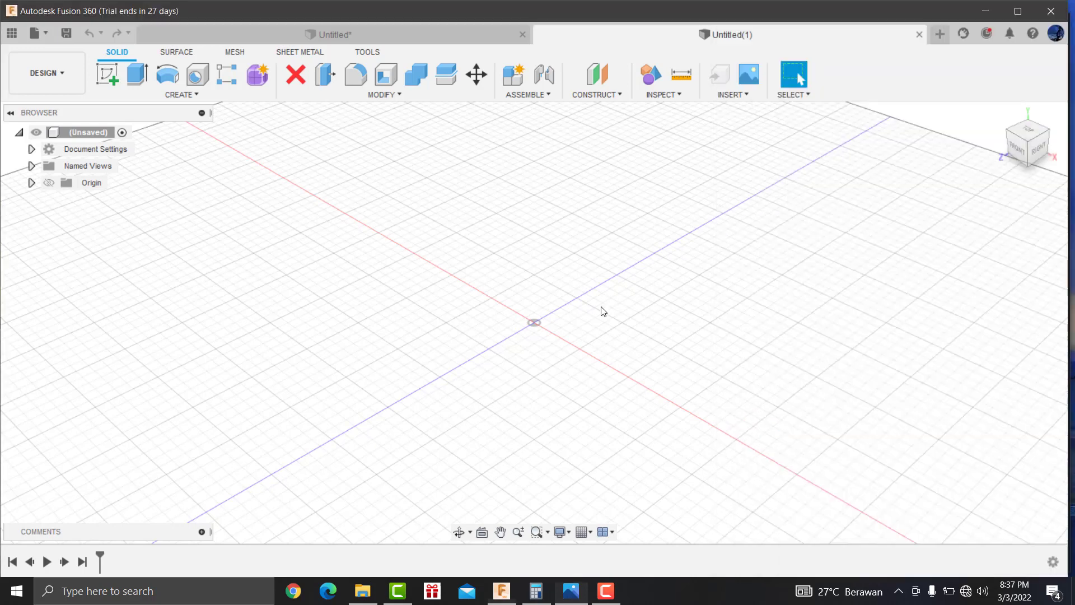
pyautogui.click(107, 81)
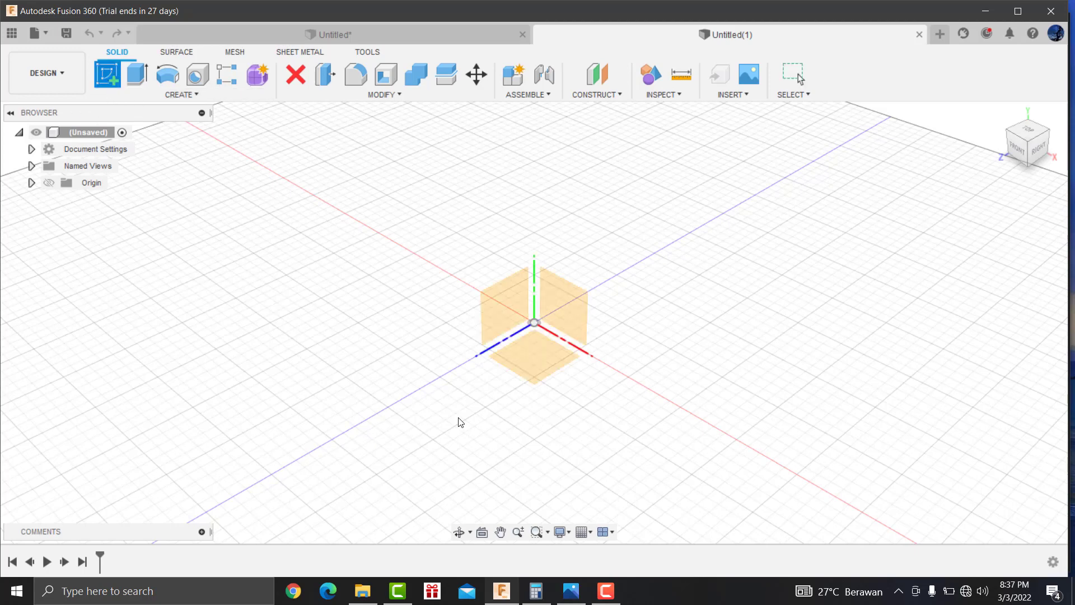
pyautogui.click(550, 355)
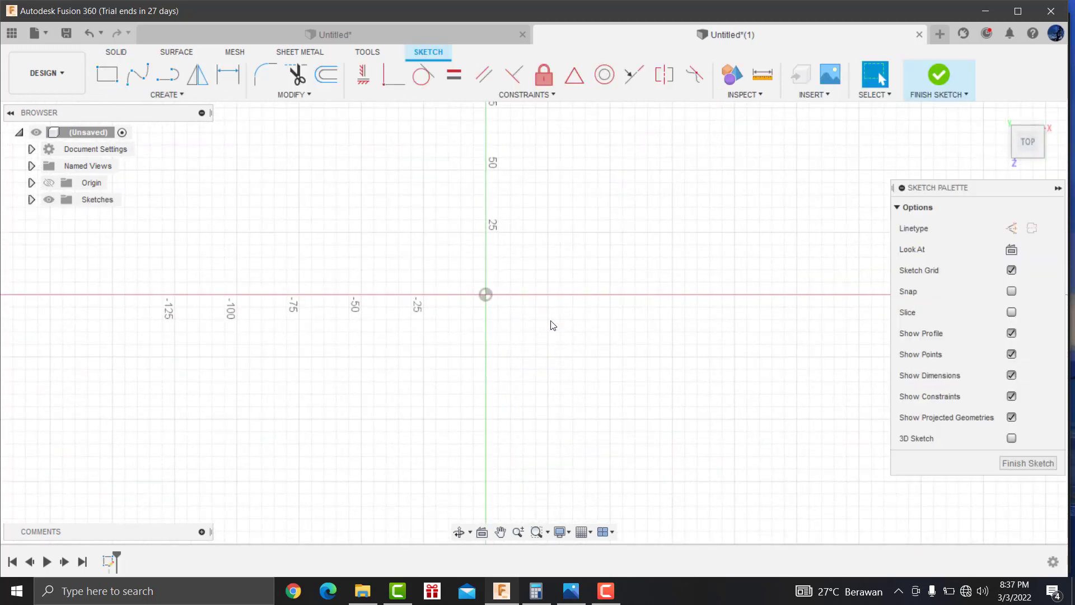
pyautogui.click(572, 590)
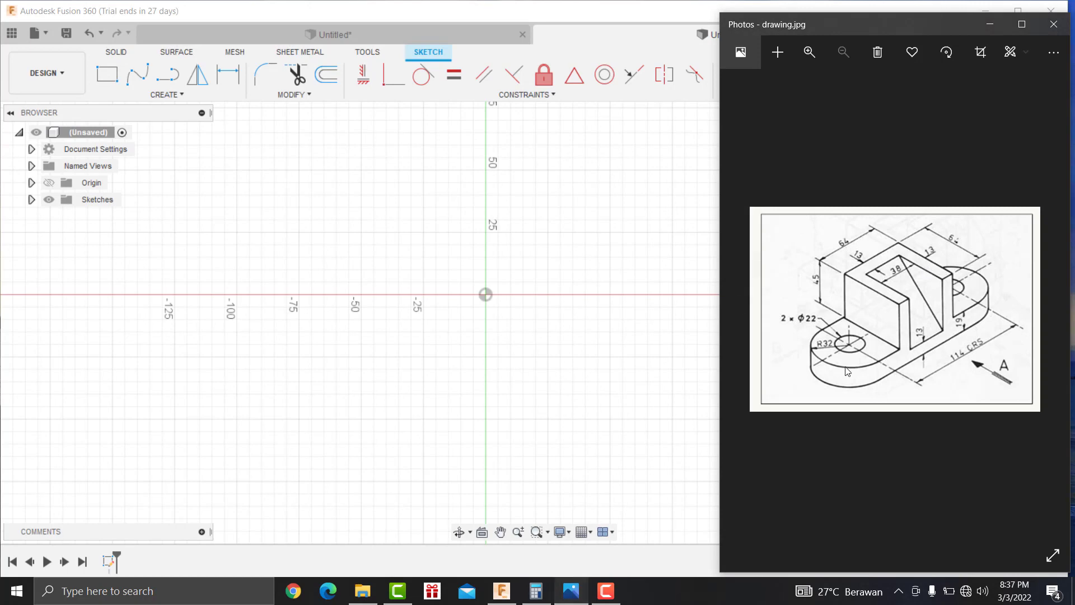
pyautogui.click(261, 212)
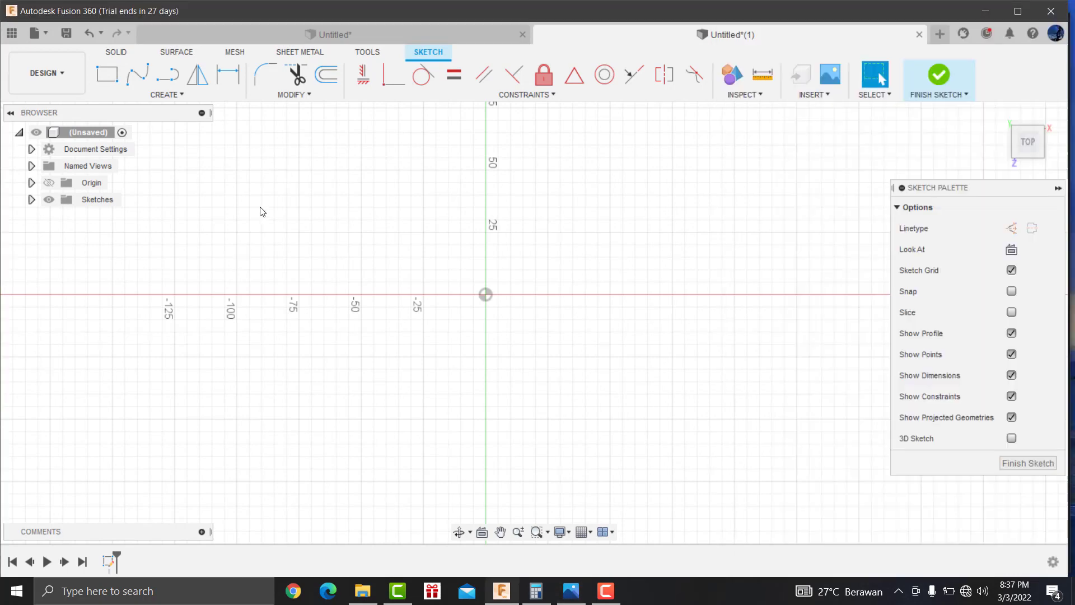
# Step: Draw a center-to-center slot from the origin with centres 114 mm apart
pyautogui.click(170, 95)
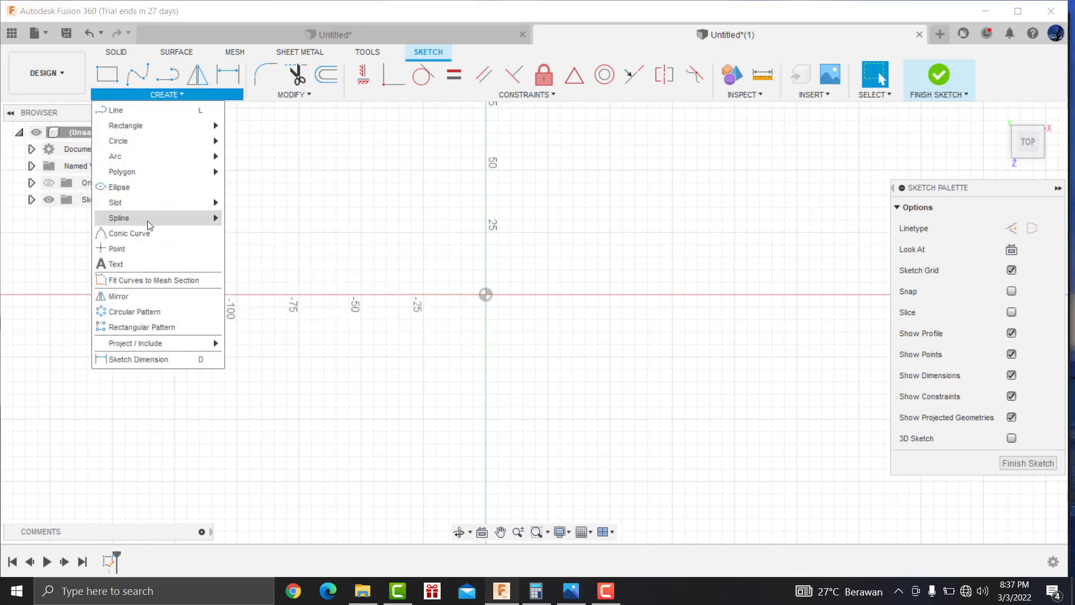
pyautogui.moveTo(115, 203)
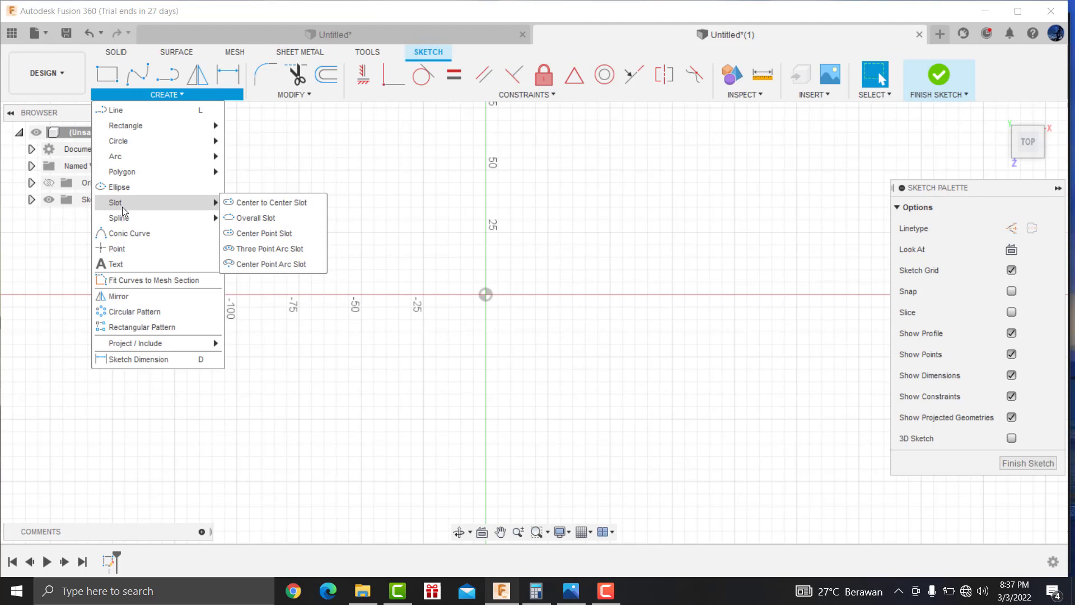
pyautogui.click(247, 207)
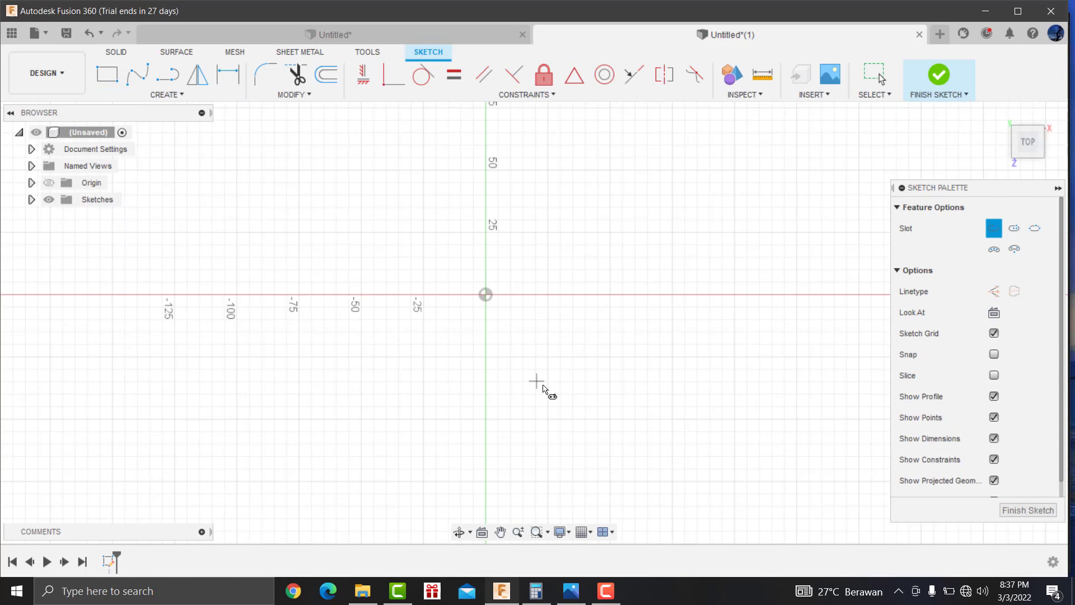
pyautogui.click(486, 294)
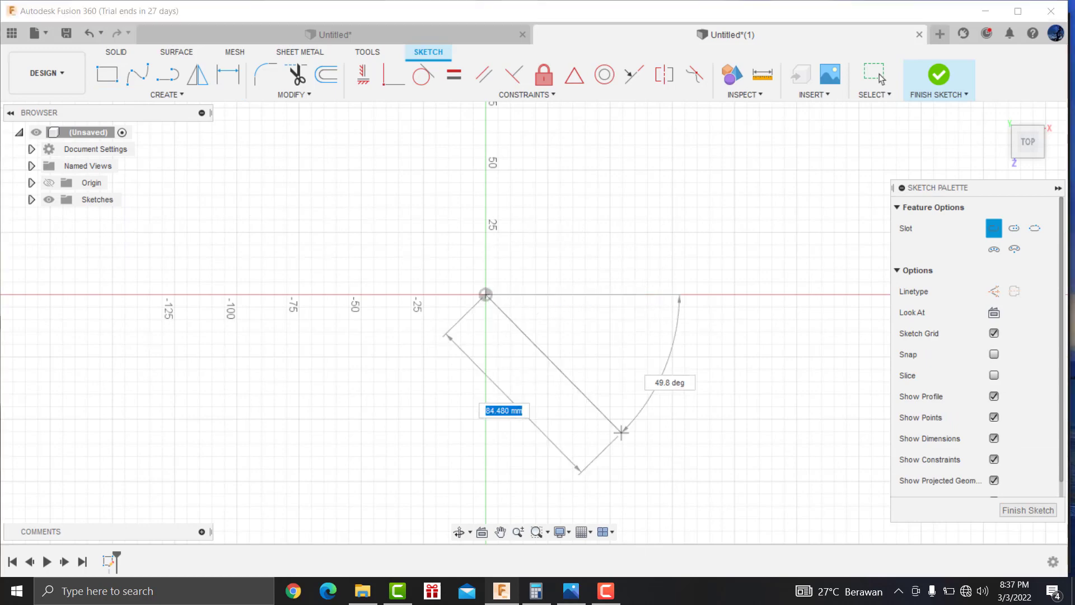
pyautogui.click(571, 591)
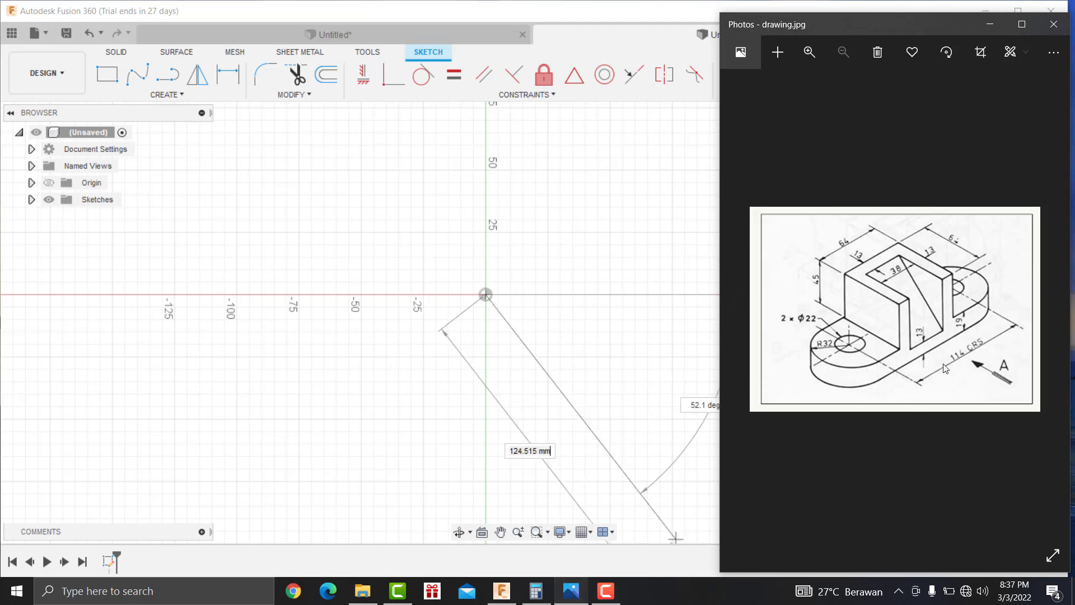
pyautogui.click(990, 24)
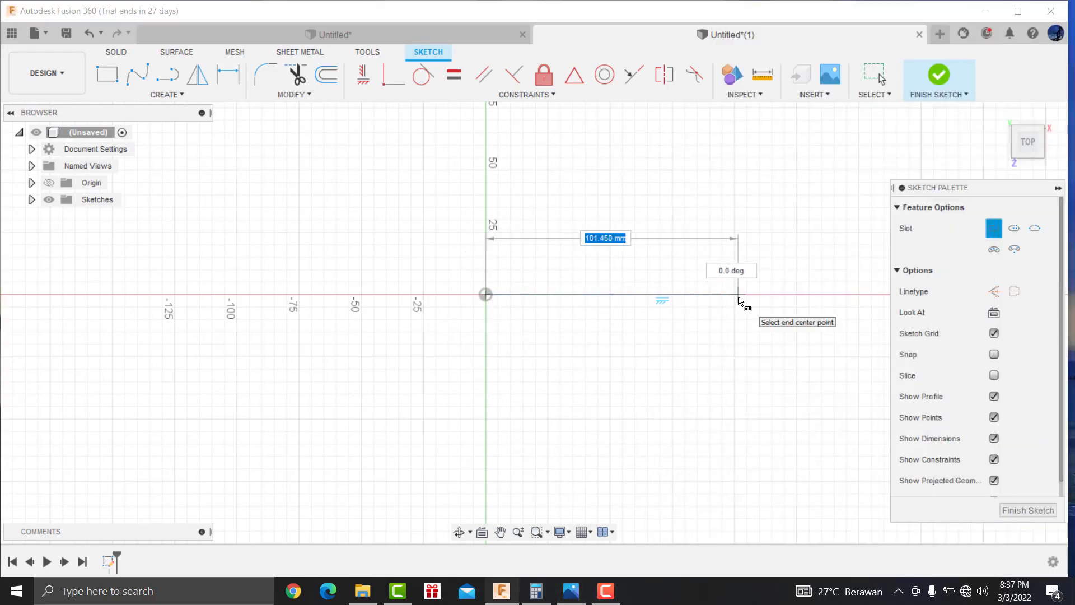
pyautogui.write('114')
pyautogui.press('Tab')
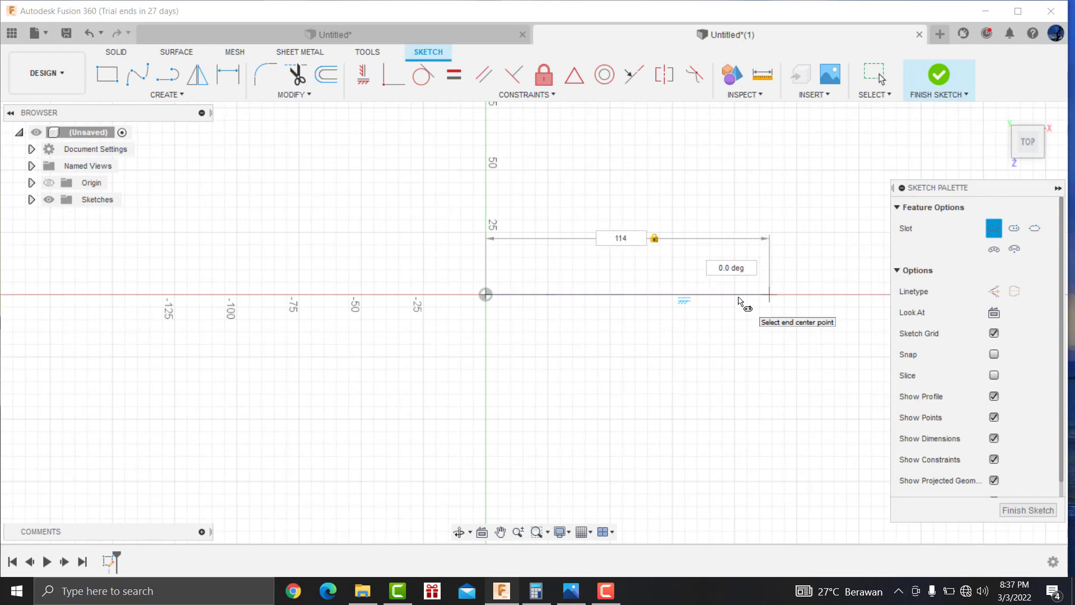
pyautogui.press('Return')
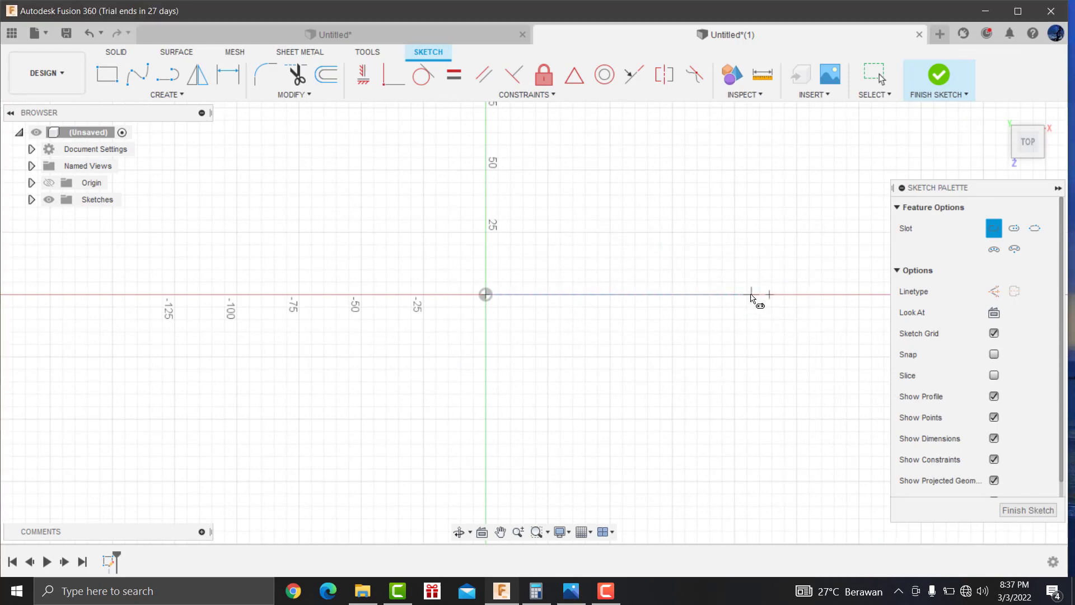
pyautogui.click(751, 355)
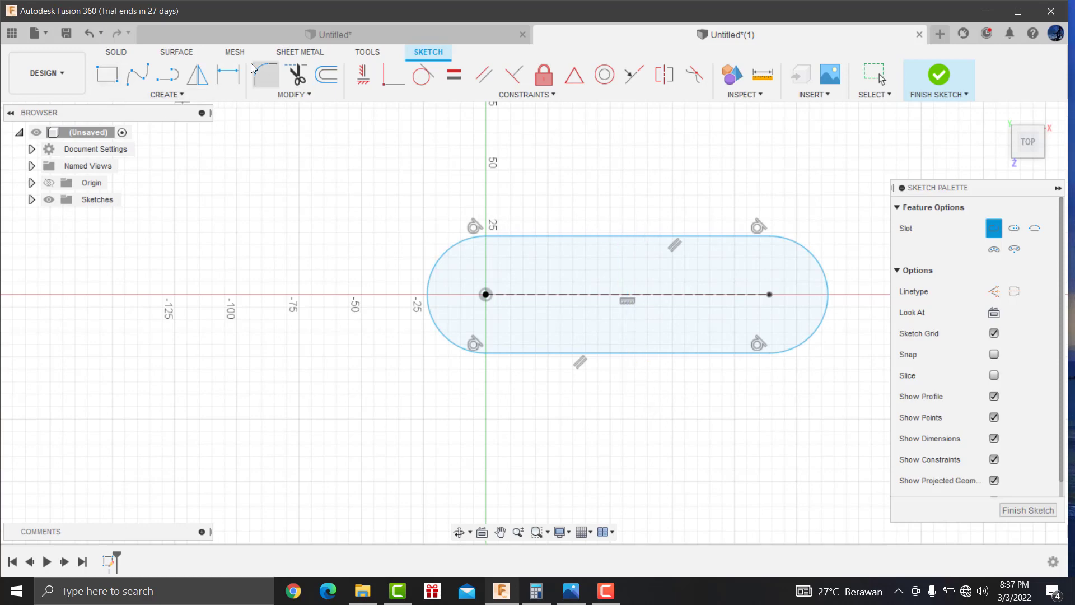
# Step: Dimension the slot's top line at 114 and its left end arc at R32
pyautogui.click(228, 74)
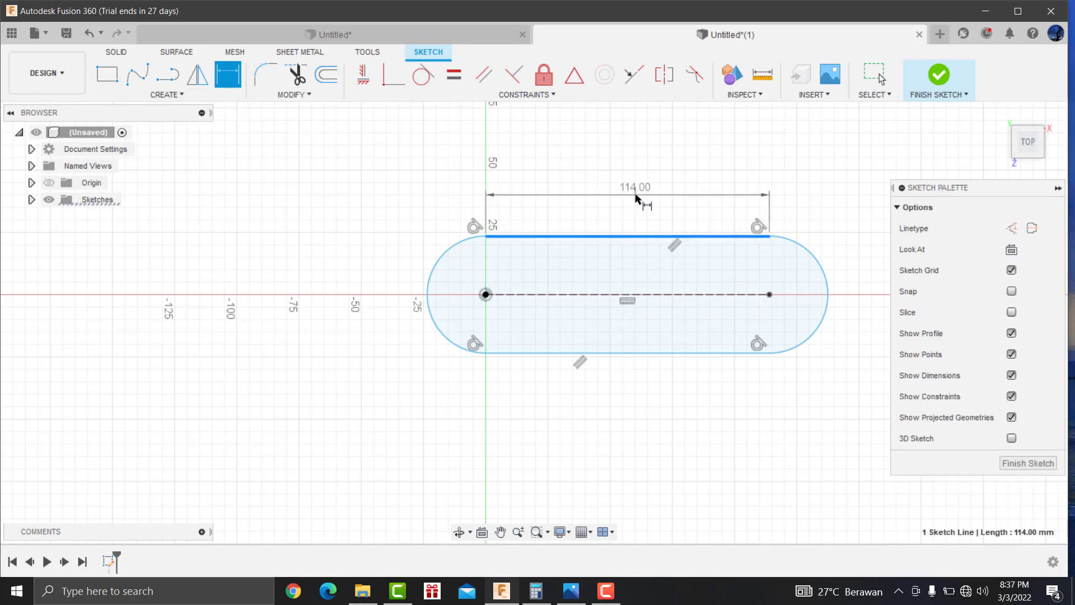
pyautogui.click(643, 197)
pyautogui.press('Return')
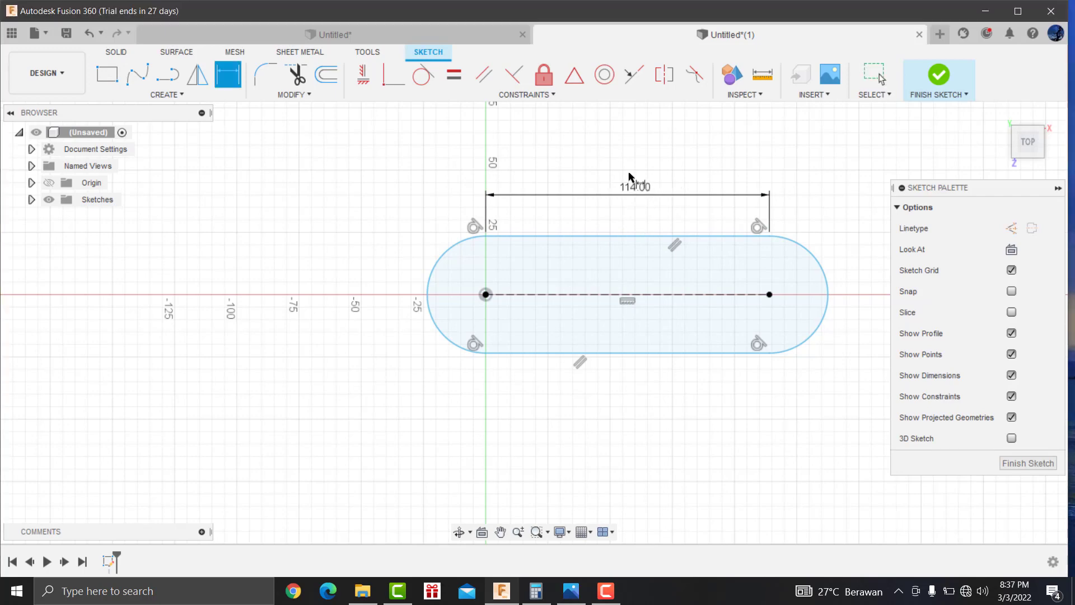
pyautogui.click(430, 280)
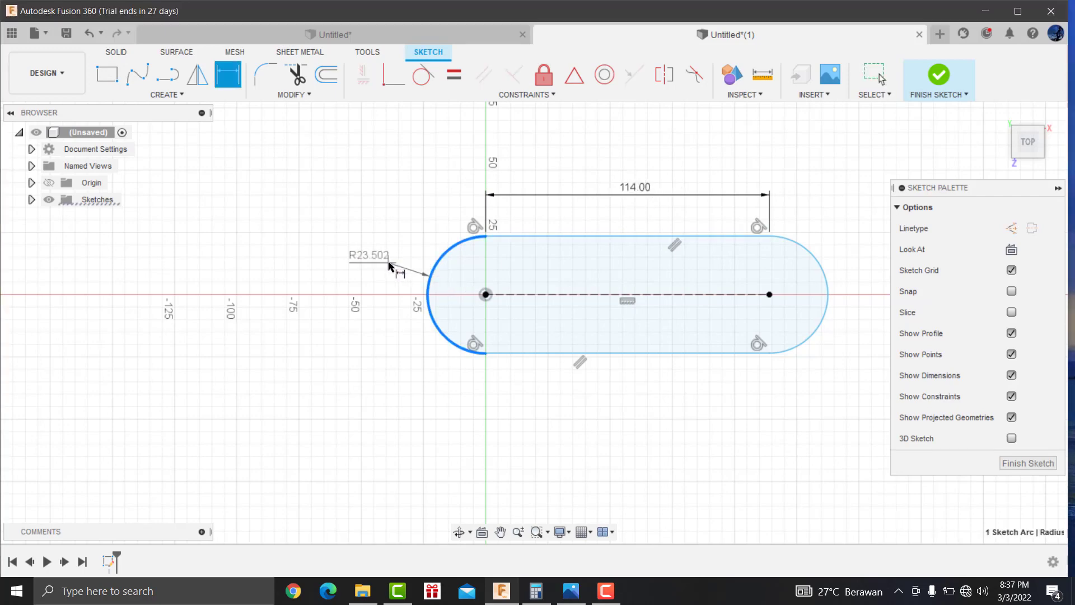
pyautogui.click(390, 261)
pyautogui.click(571, 597)
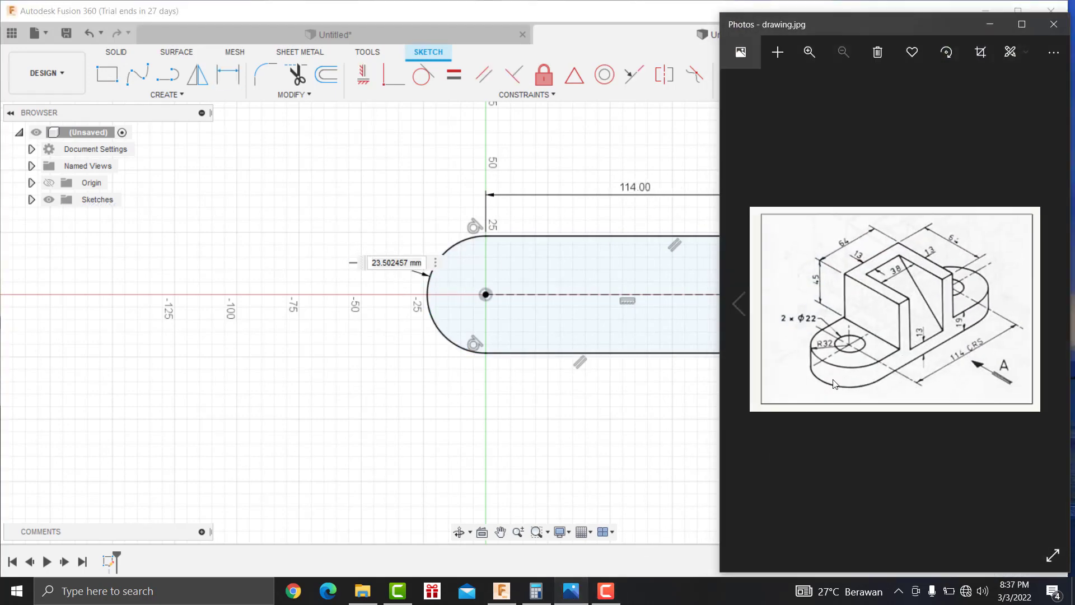
pyautogui.click(990, 25)
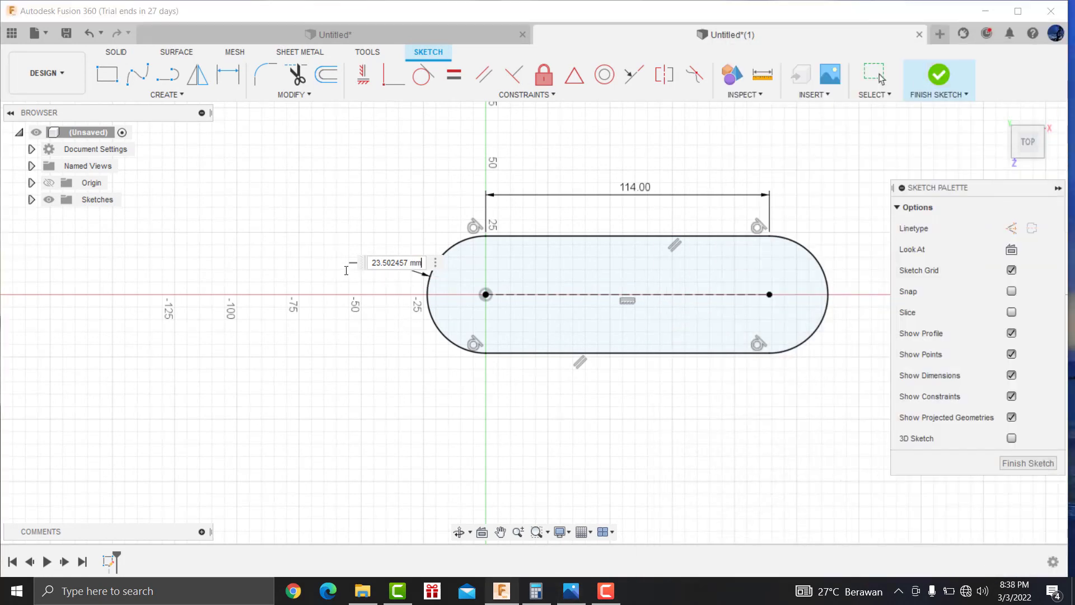
pyautogui.doubleClick(414, 262)
pyautogui.write('32')
pyautogui.press('Return')
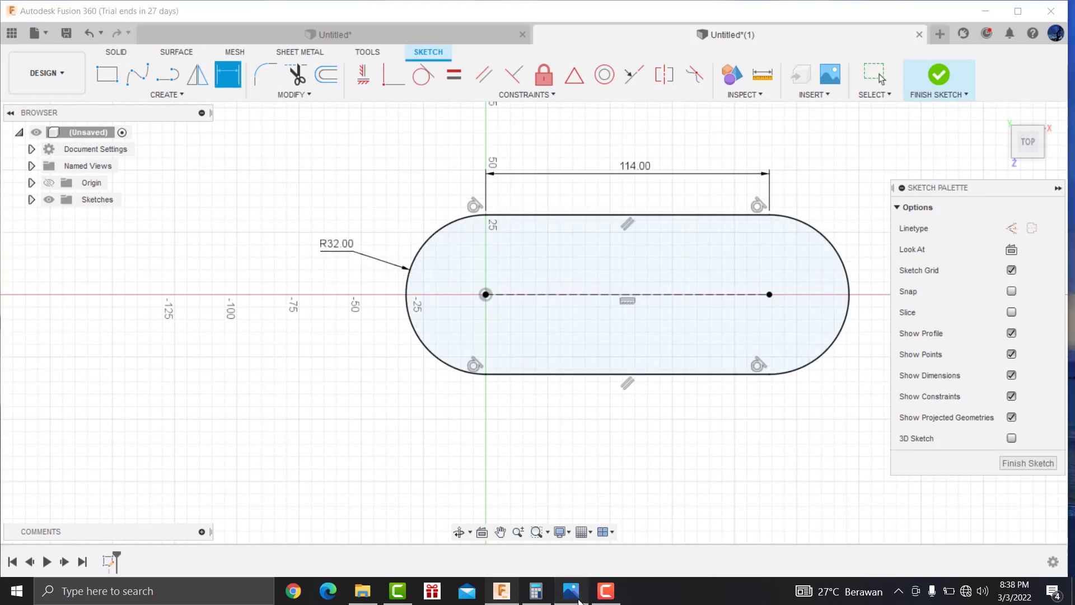
pyautogui.click(571, 591)
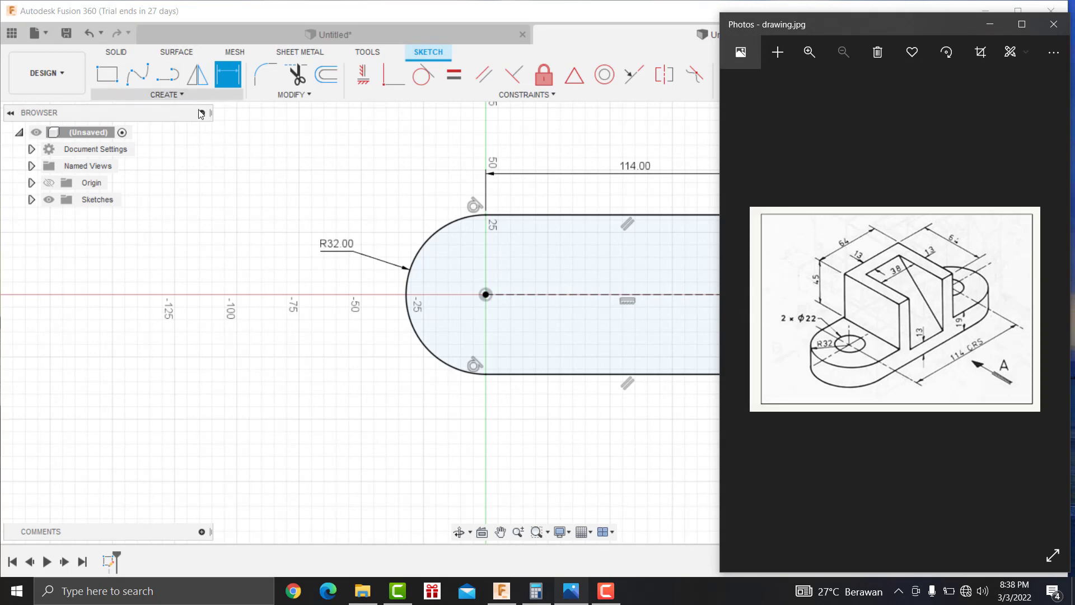
# Step: Draw a 22 mm hole circle at the slot's left centre
pyautogui.click(283, 163)
pyautogui.press('c')
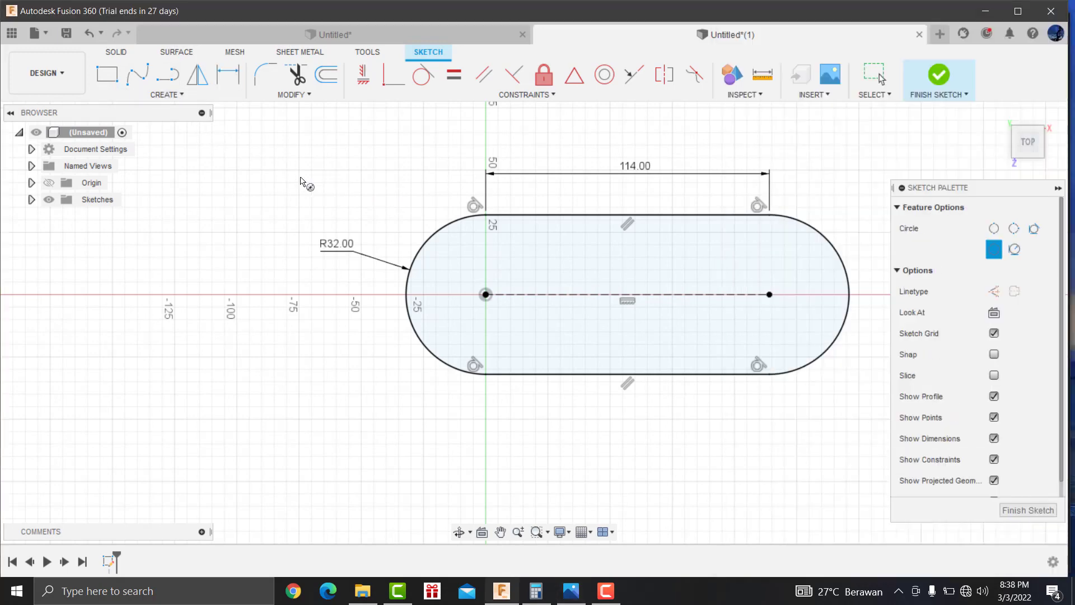
pyautogui.click(485, 294)
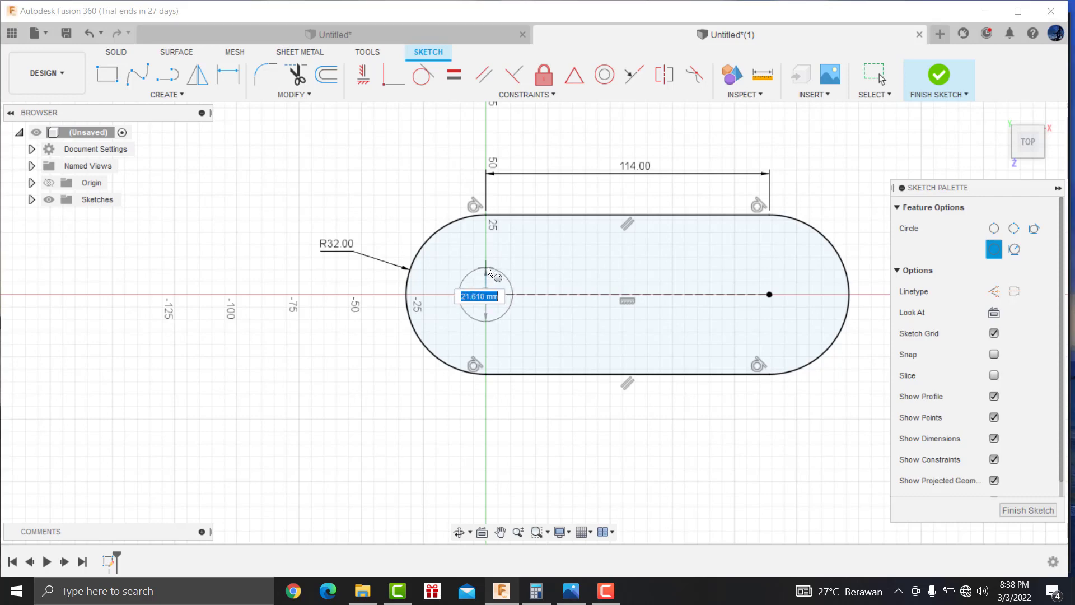
pyautogui.write('22')
pyautogui.press('Return')
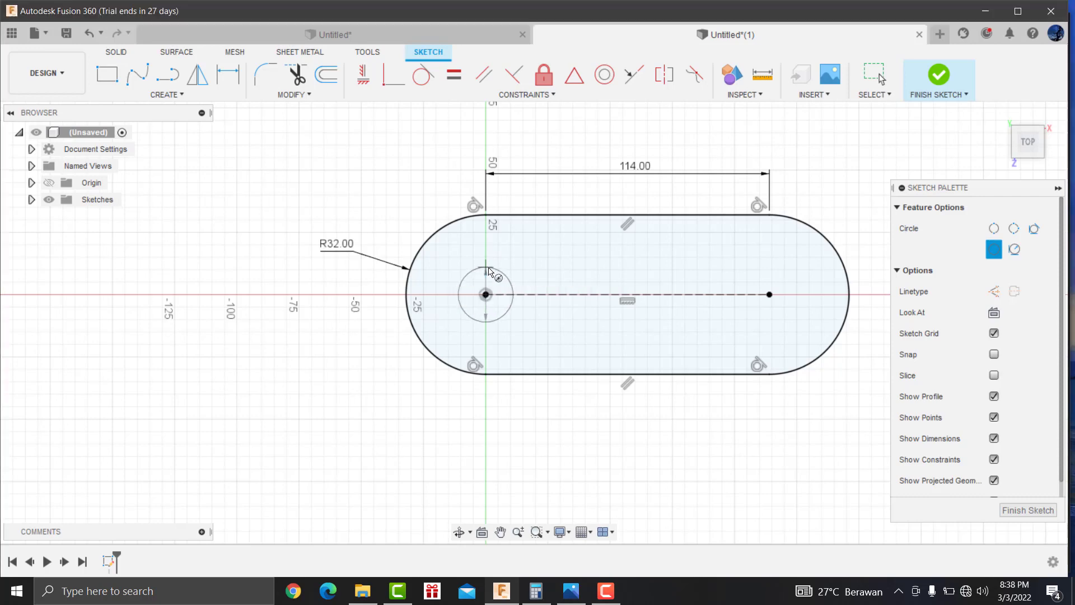
pyautogui.press('Escape')
# Step: Add a matching 22 mm circle at the right centre and finish the sketch
pyautogui.press('c')
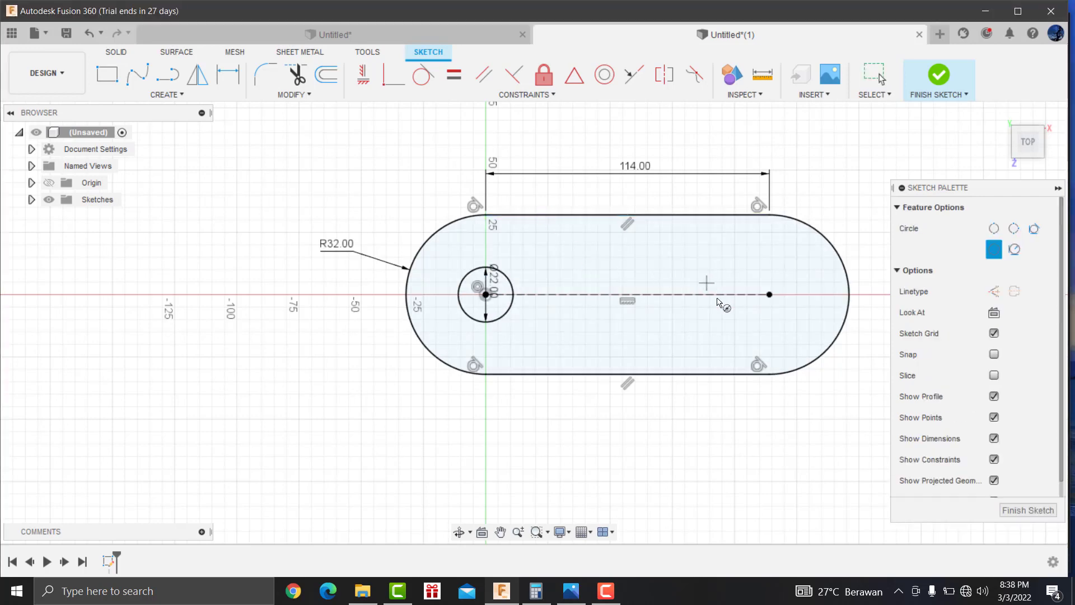
pyautogui.click(767, 293)
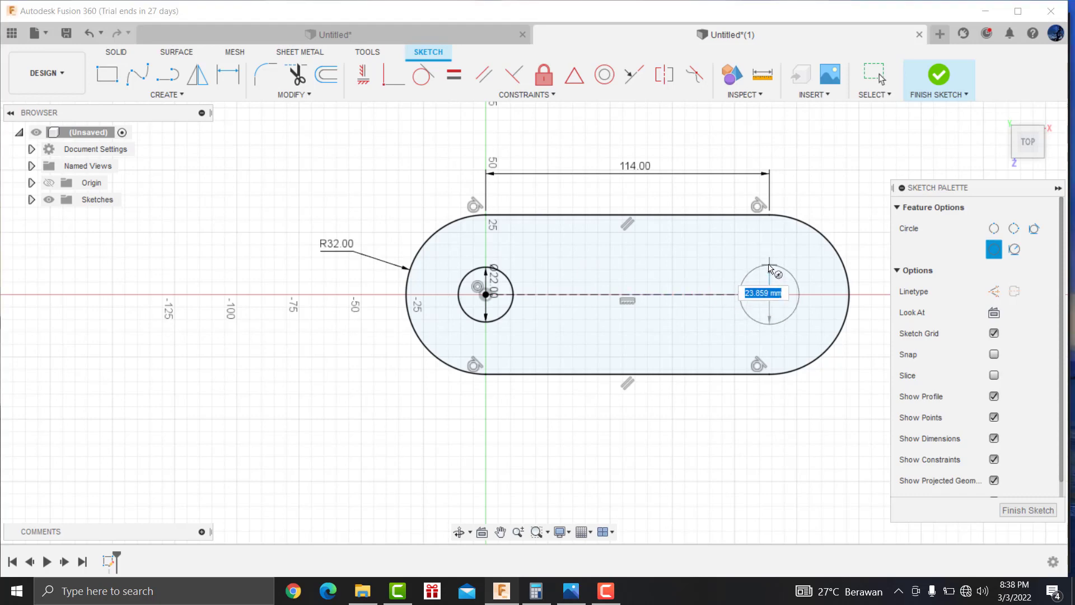
pyautogui.write('2')
pyautogui.press('Tab')
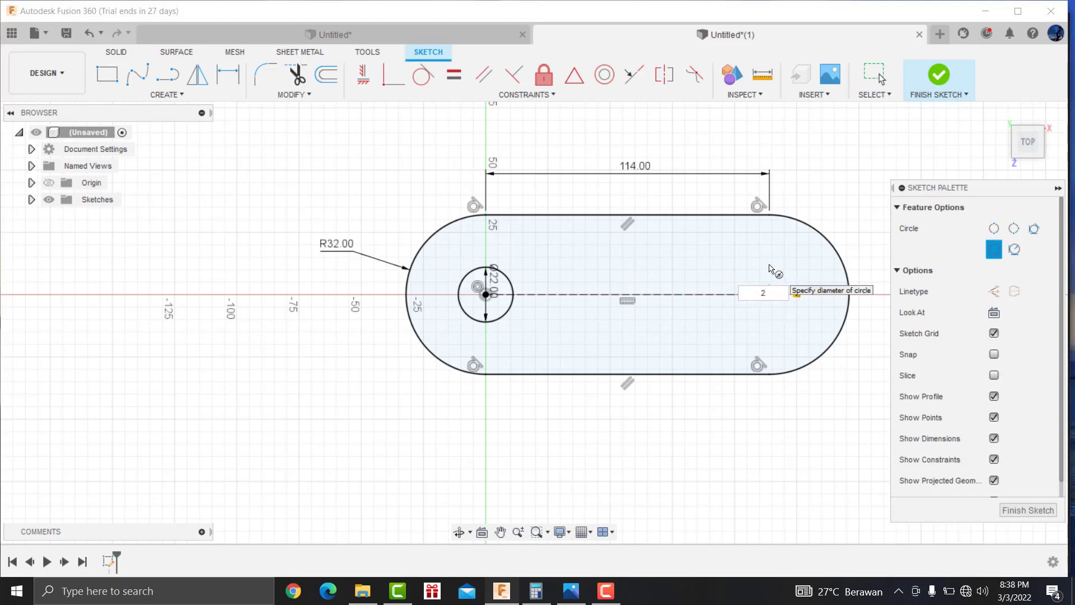
pyautogui.write('2')
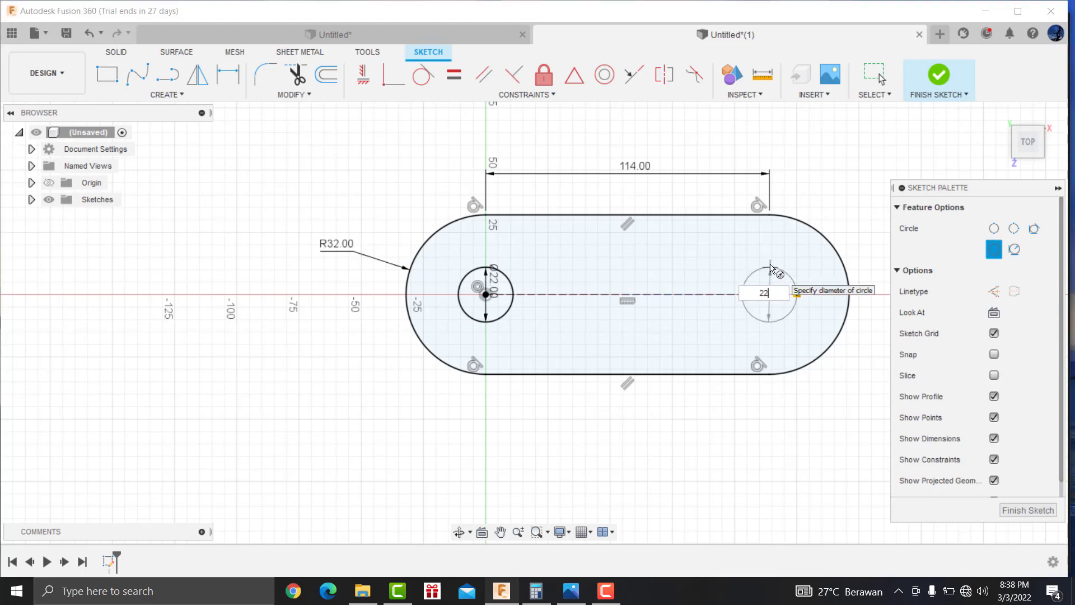
pyautogui.press('Return')
pyautogui.click(1012, 124)
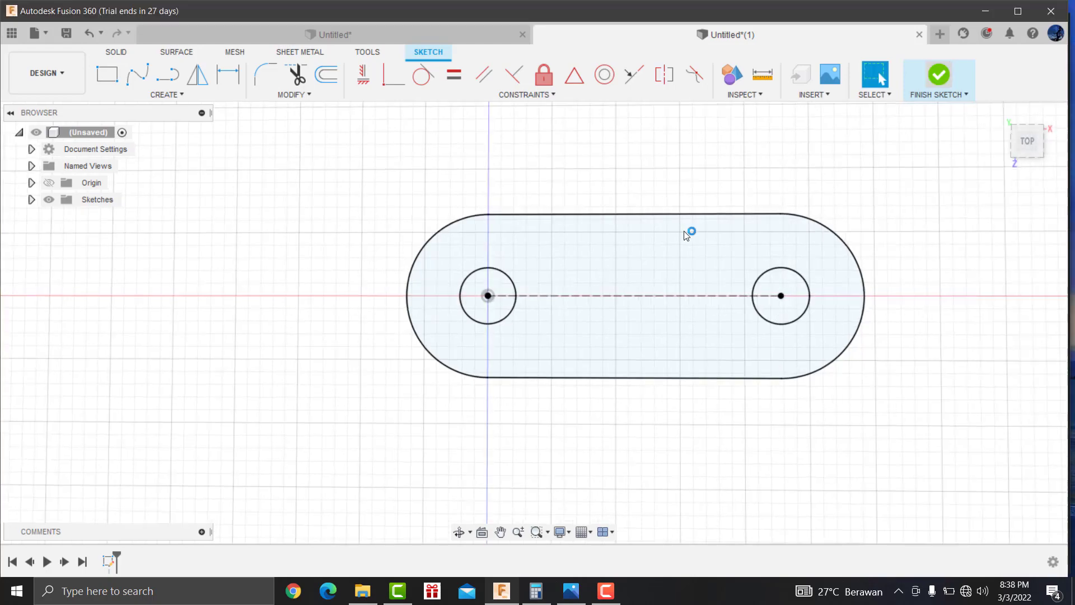
# Step: Extrude the slot profile 13 mm into the base plate with two holes
pyautogui.click(571, 591)
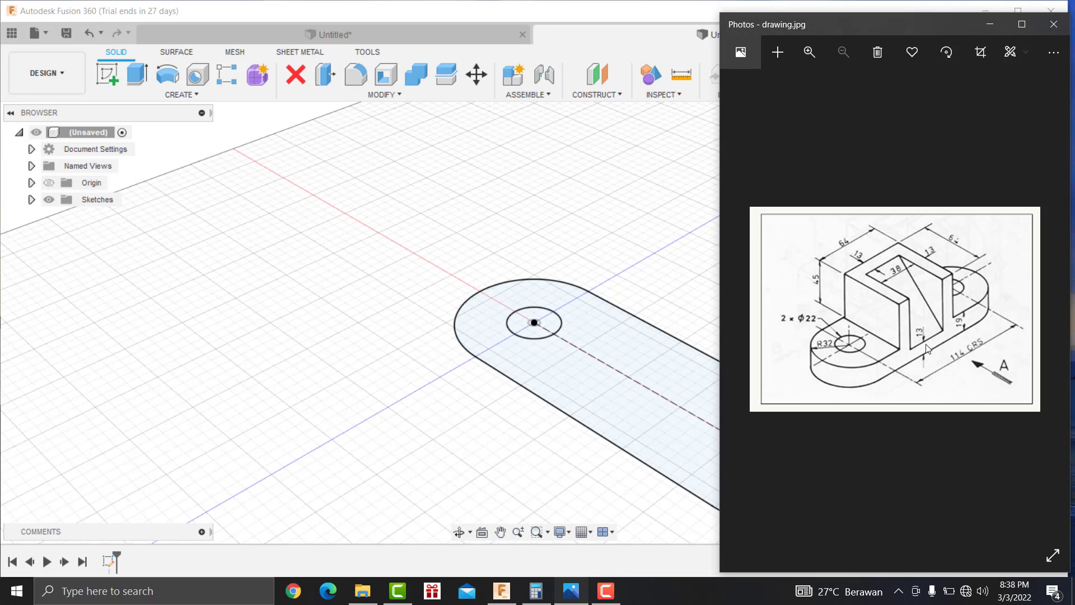
pyautogui.click(137, 75)
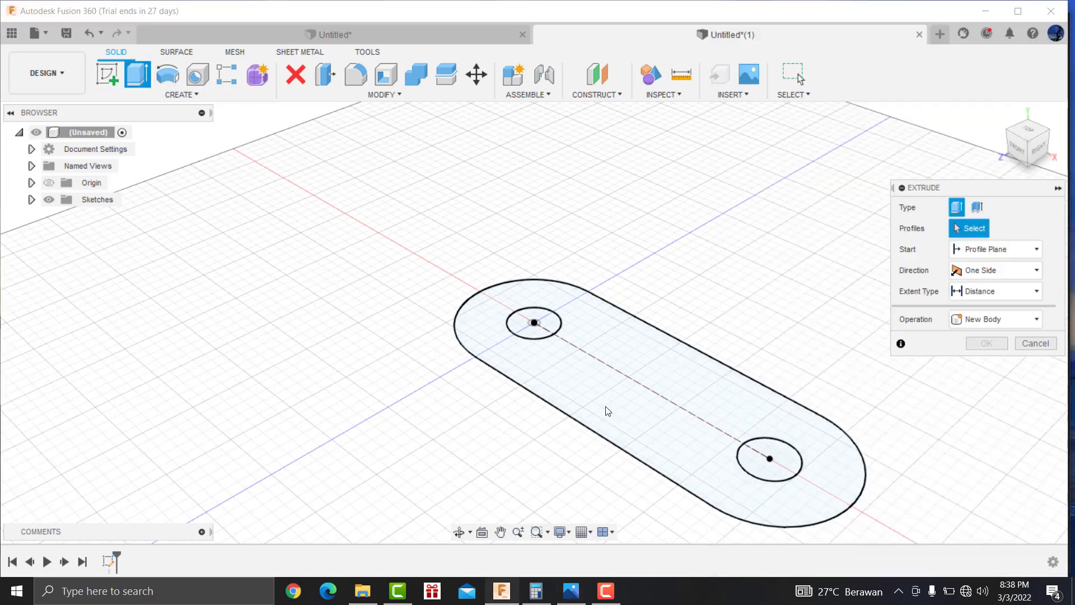
pyautogui.click(599, 365)
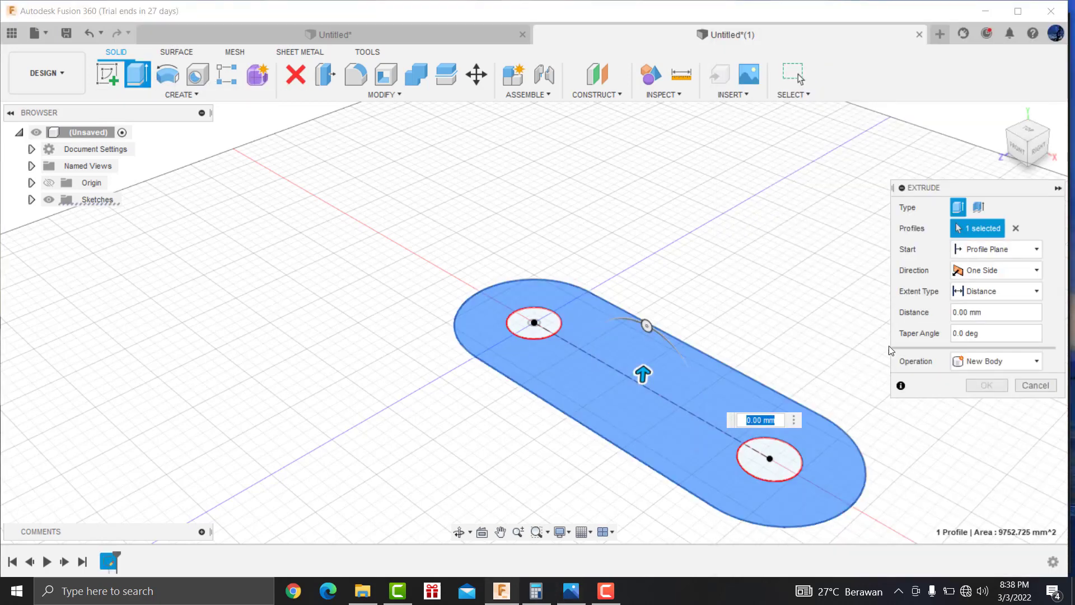
pyautogui.write('13')
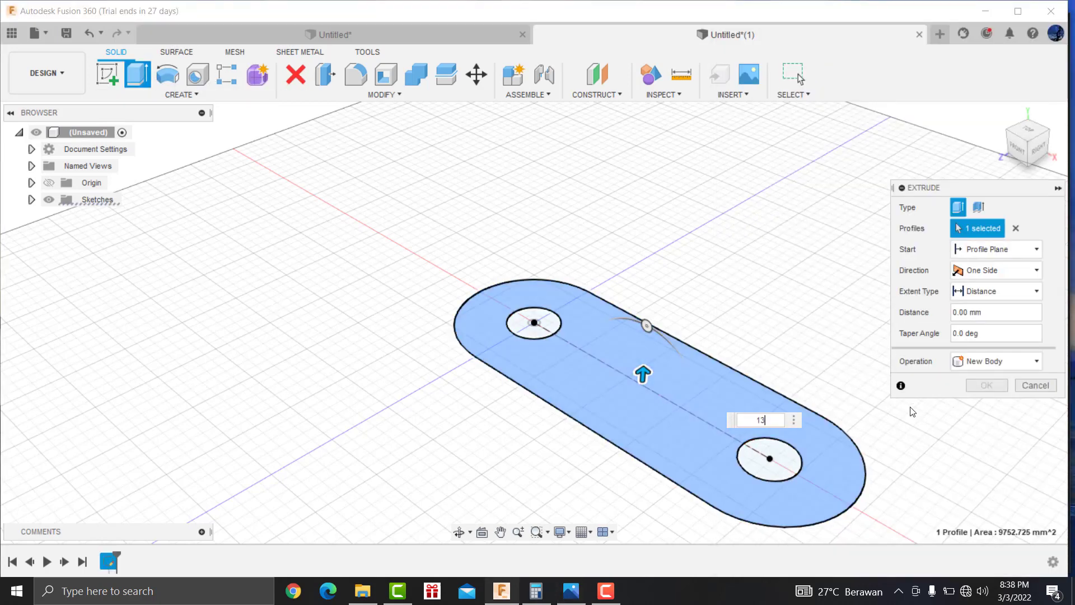
pyautogui.click(985, 388)
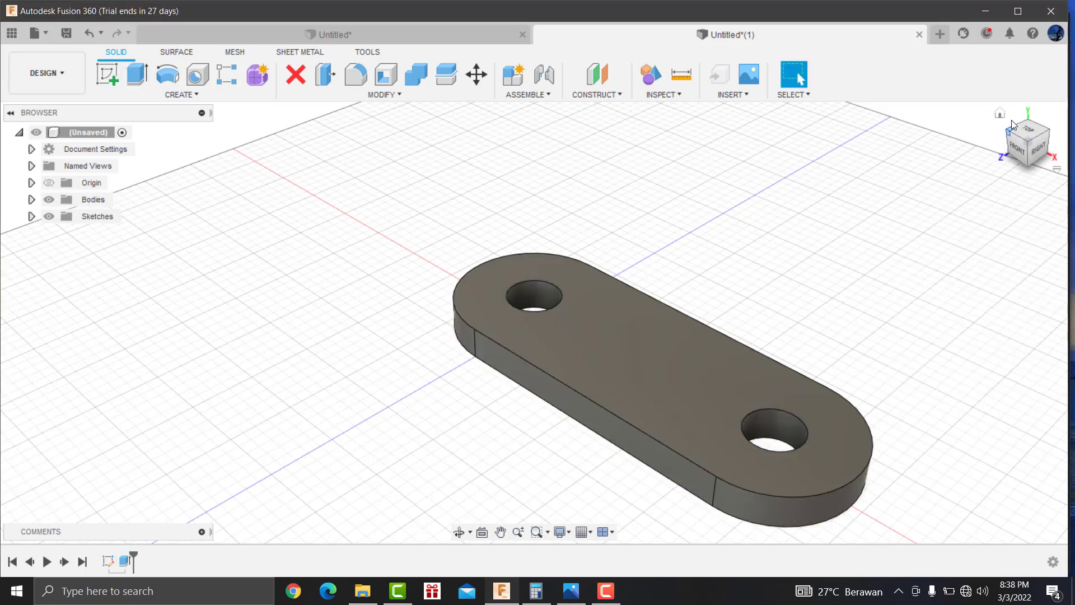
# Step: Sketch on the plate's top face and draw a vertical line from top to bottom edge
pyautogui.click(107, 73)
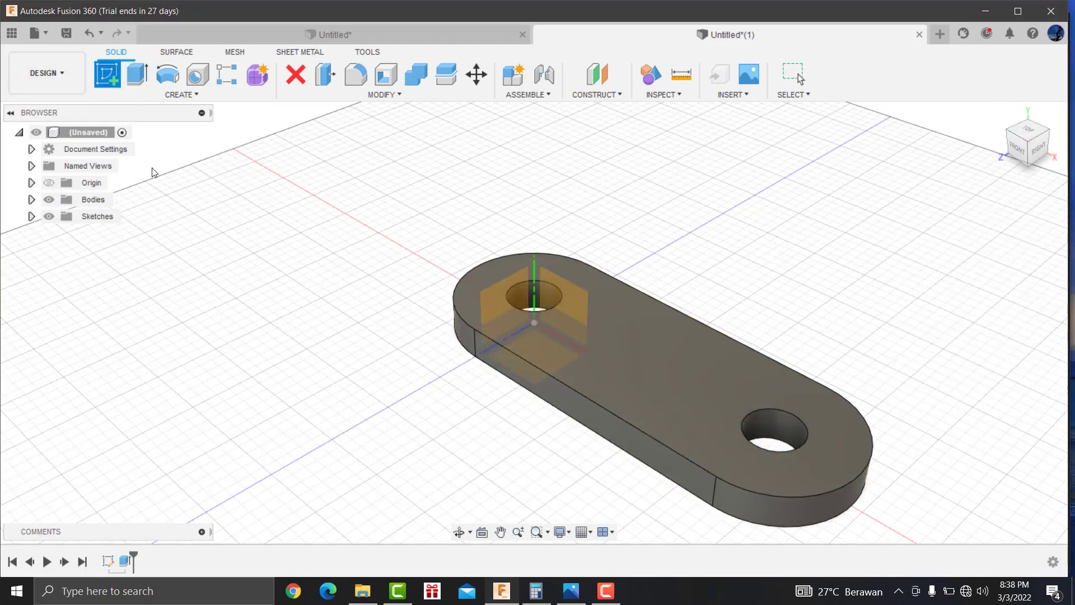
pyautogui.click(599, 335)
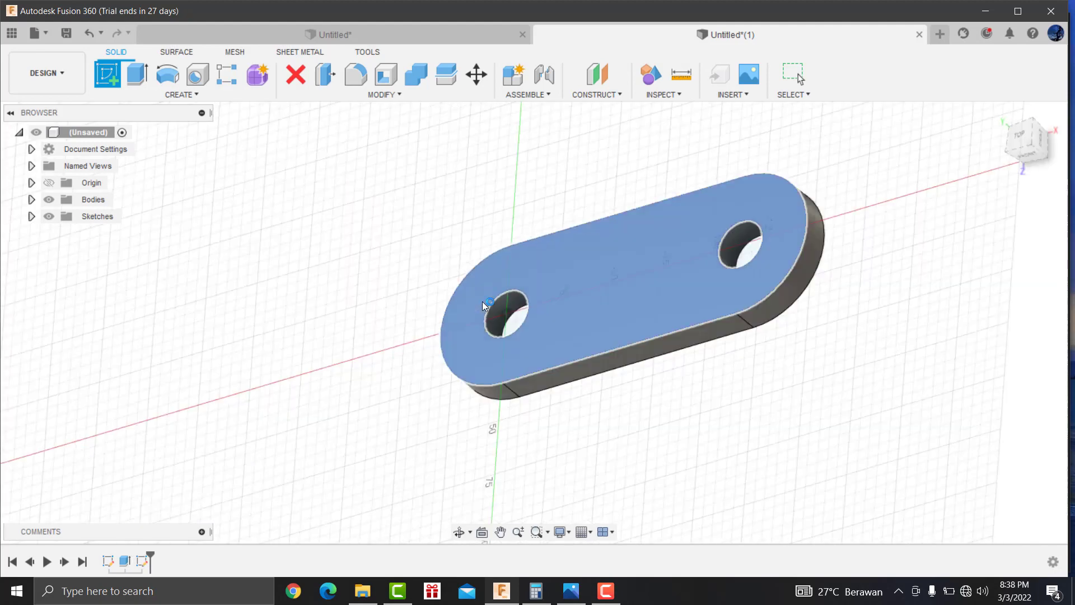
pyautogui.click(571, 591)
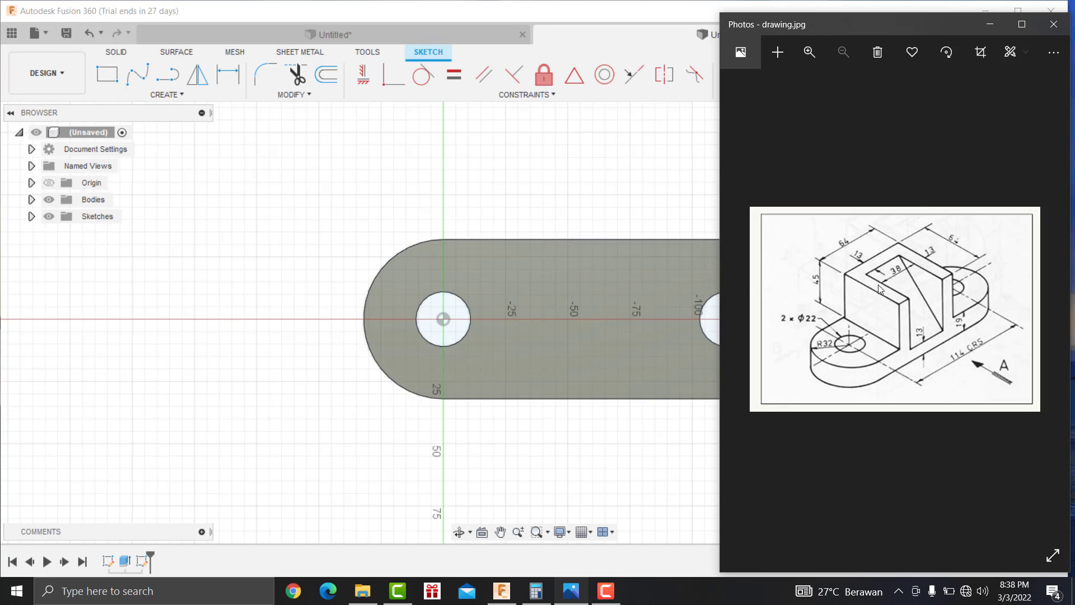
pyautogui.click(168, 85)
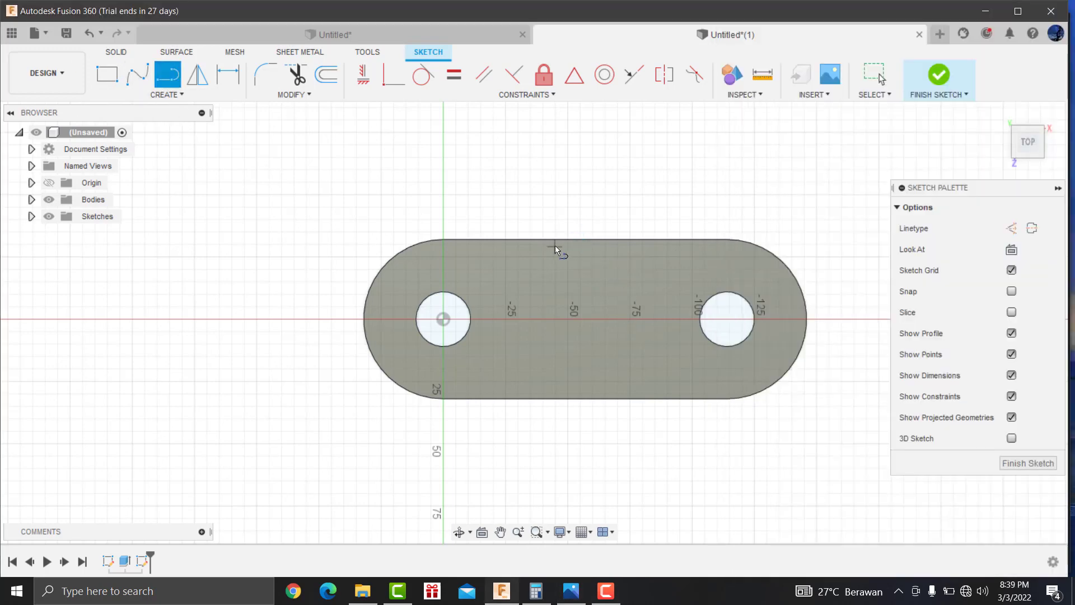
pyautogui.click(585, 239)
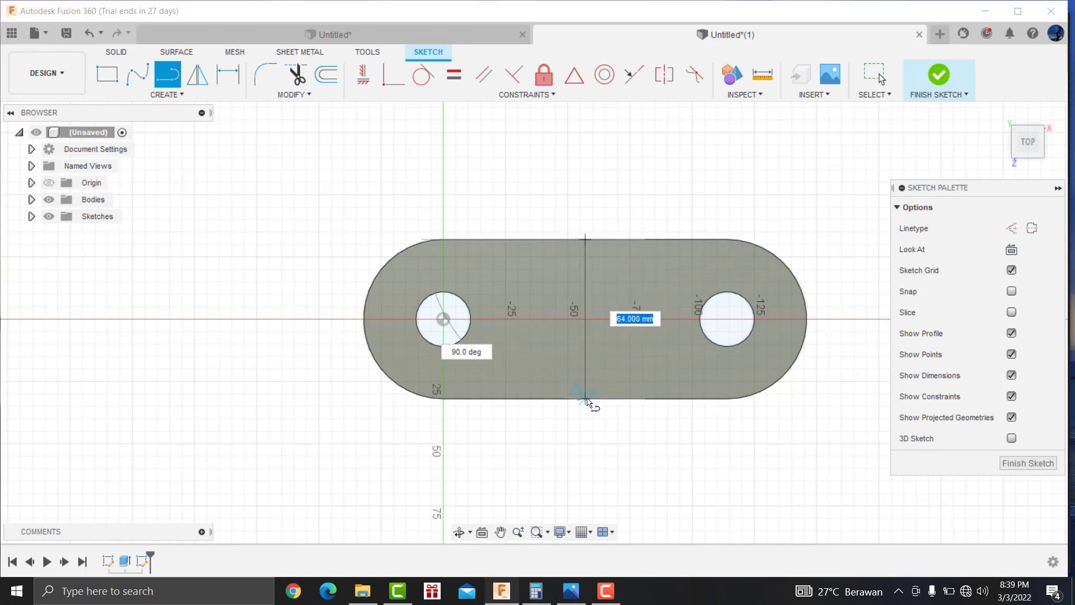
pyautogui.click(586, 399)
pyautogui.press('Escape')
# Step: Use Windows Calculator to divide 114 by 2, getting 57
pyautogui.click(572, 591)
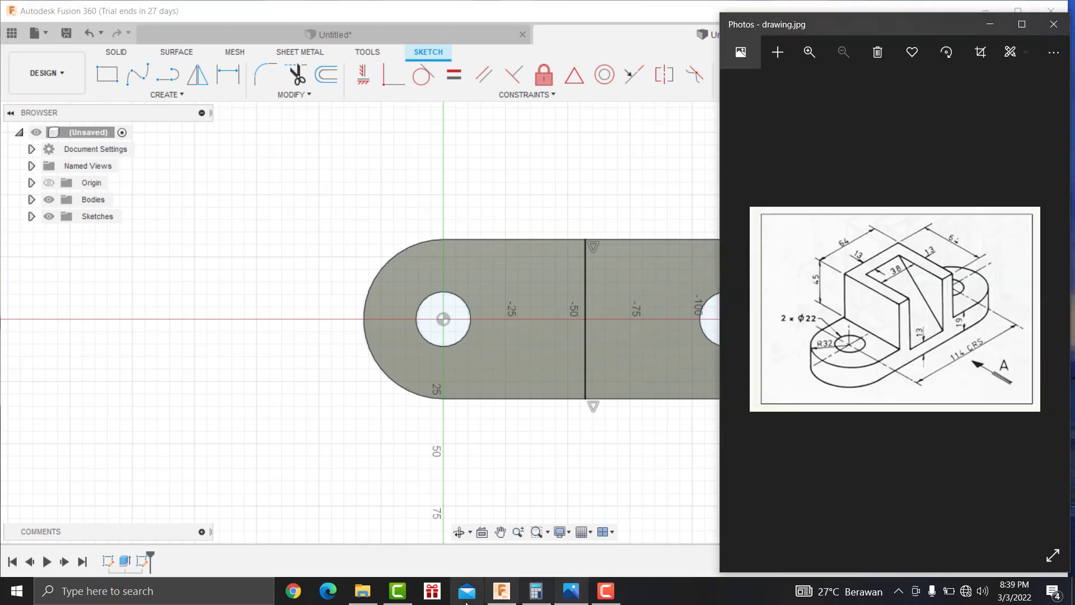
pyautogui.click(571, 591)
pyautogui.click(537, 586)
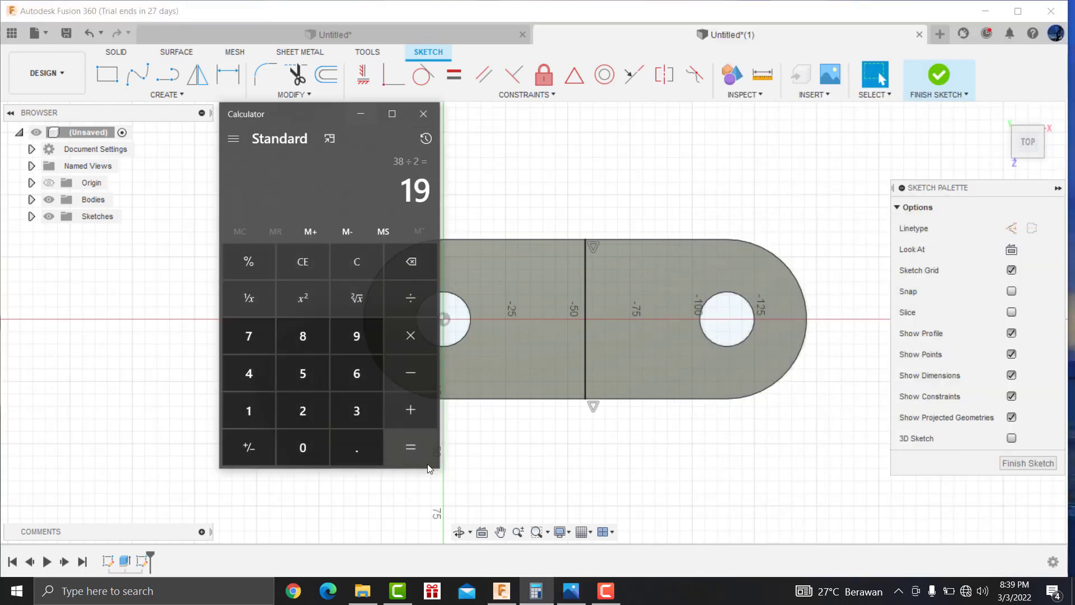
pyautogui.click(285, 263)
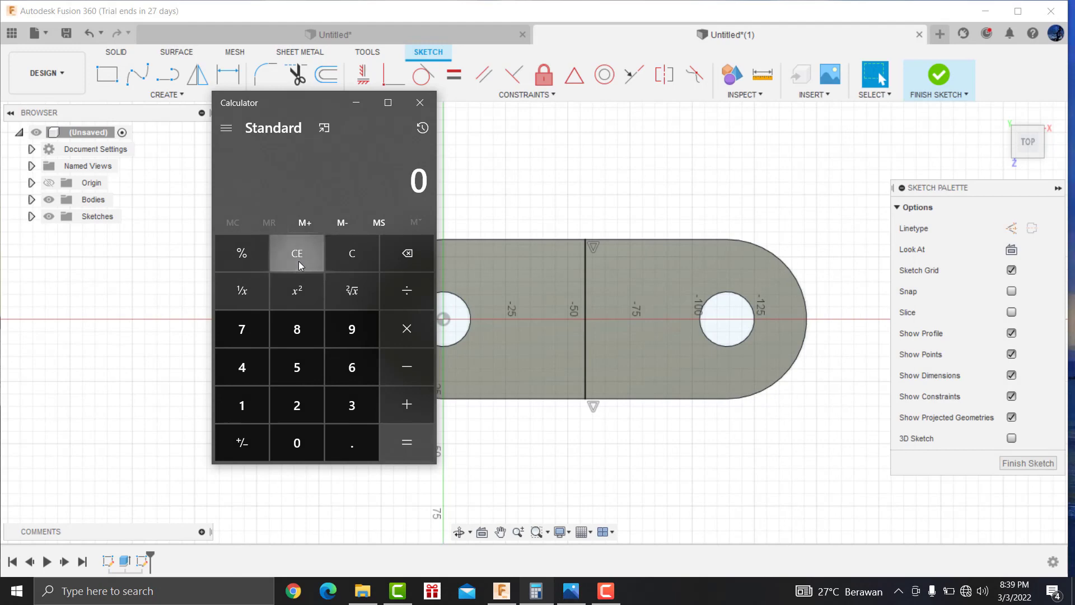
pyautogui.doubleClick(254, 420)
pyautogui.click(247, 364)
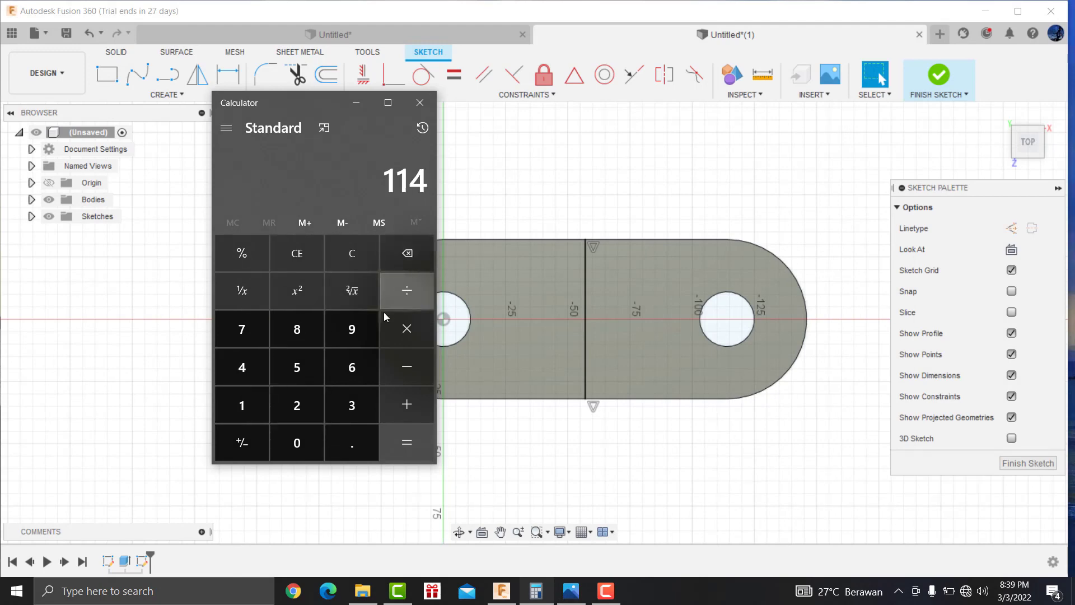
pyautogui.click(407, 290)
pyautogui.click(301, 413)
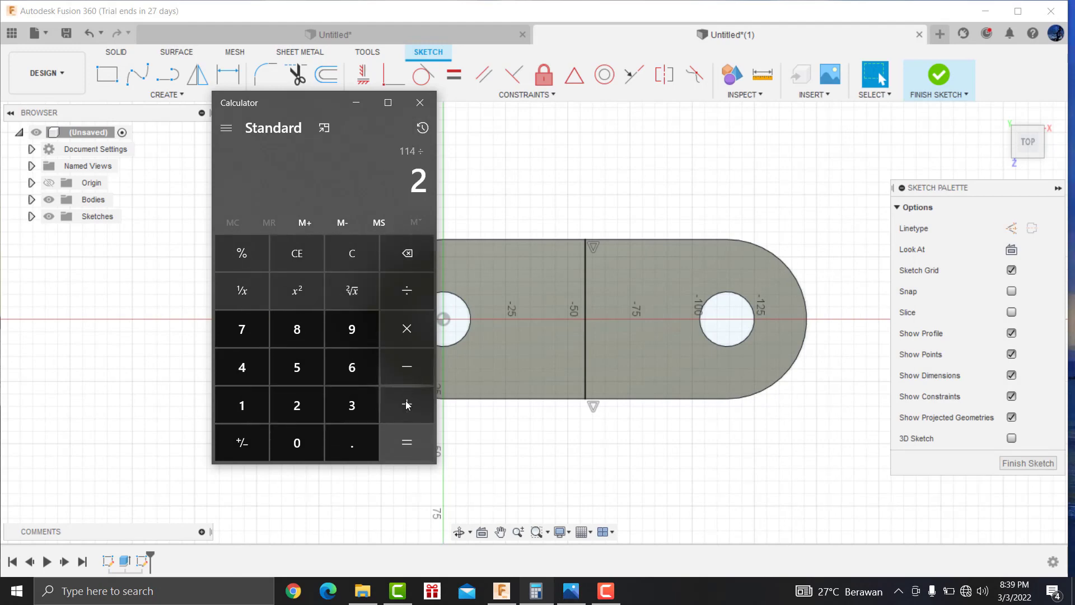
pyautogui.click(407, 442)
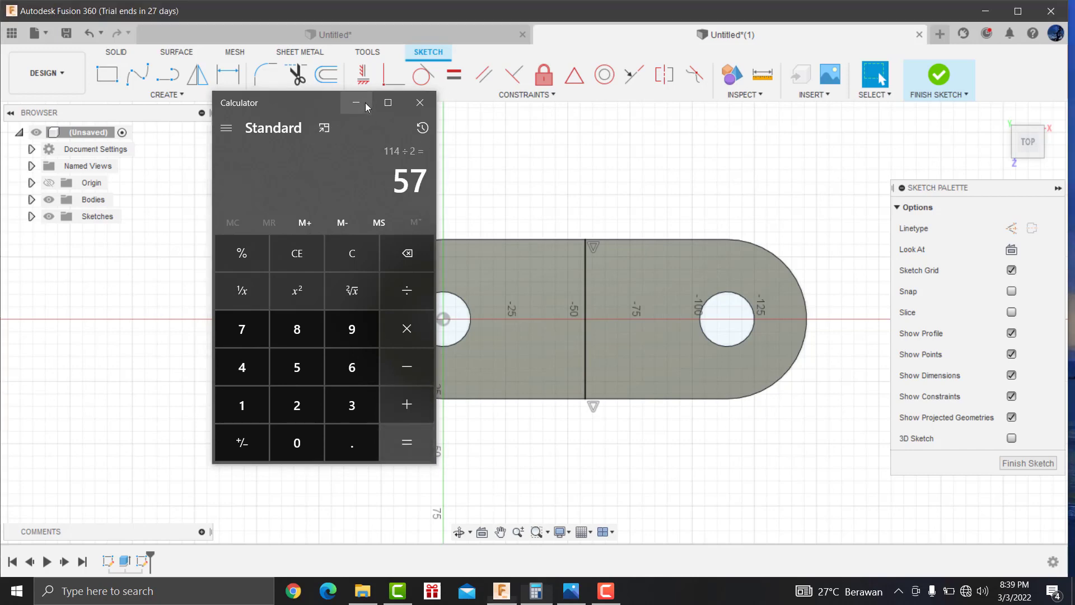
pyautogui.click(365, 102)
# Step: Add a driven 57.00 dimension from the left hole centre to the vertical line
pyautogui.click(239, 82)
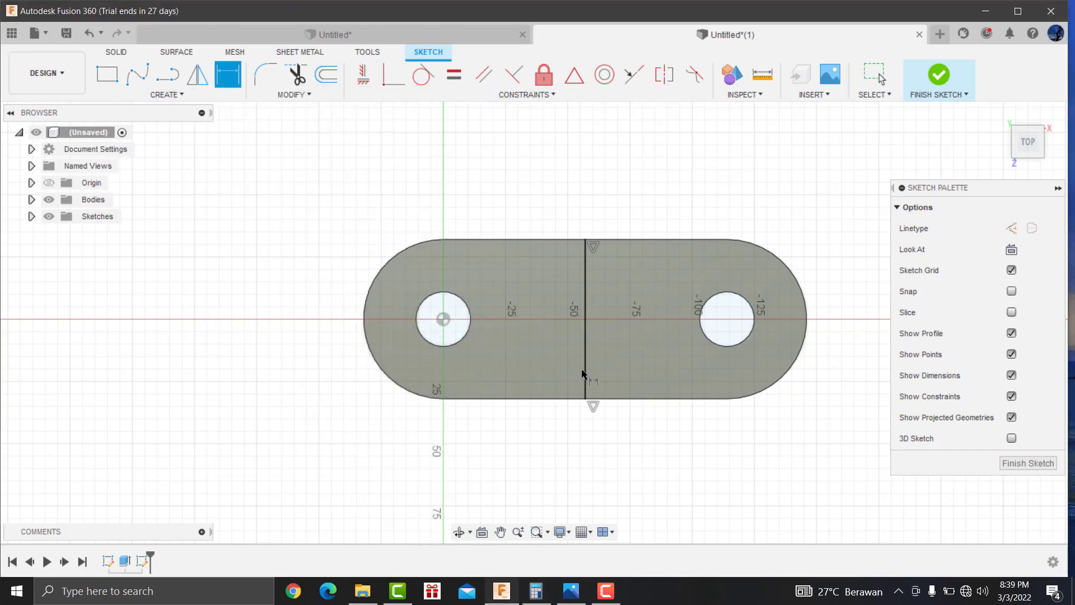
pyautogui.click(588, 372)
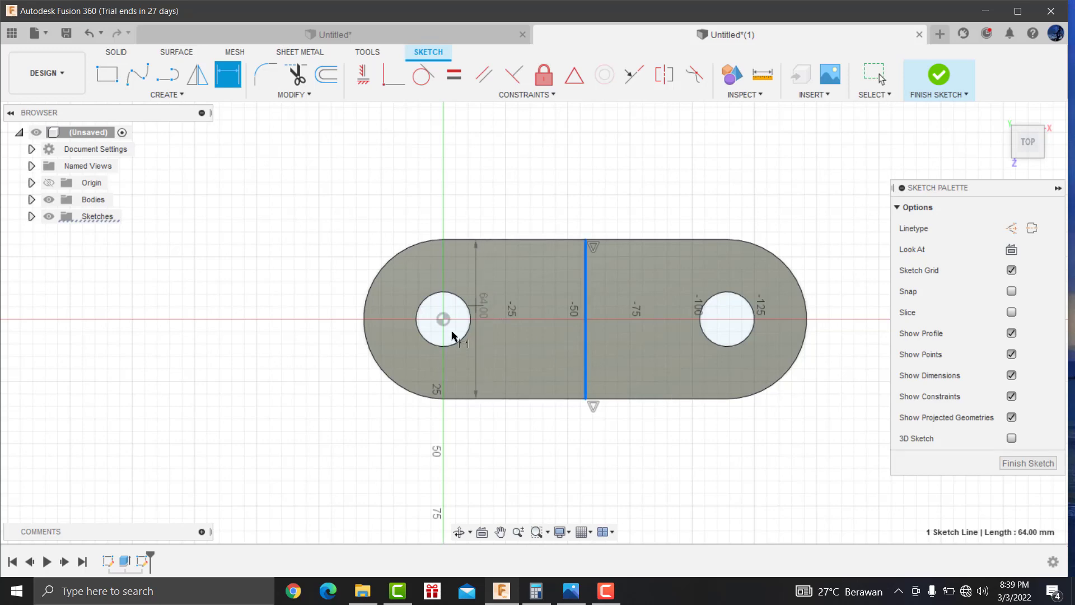
pyautogui.click(443, 319)
pyautogui.click(483, 208)
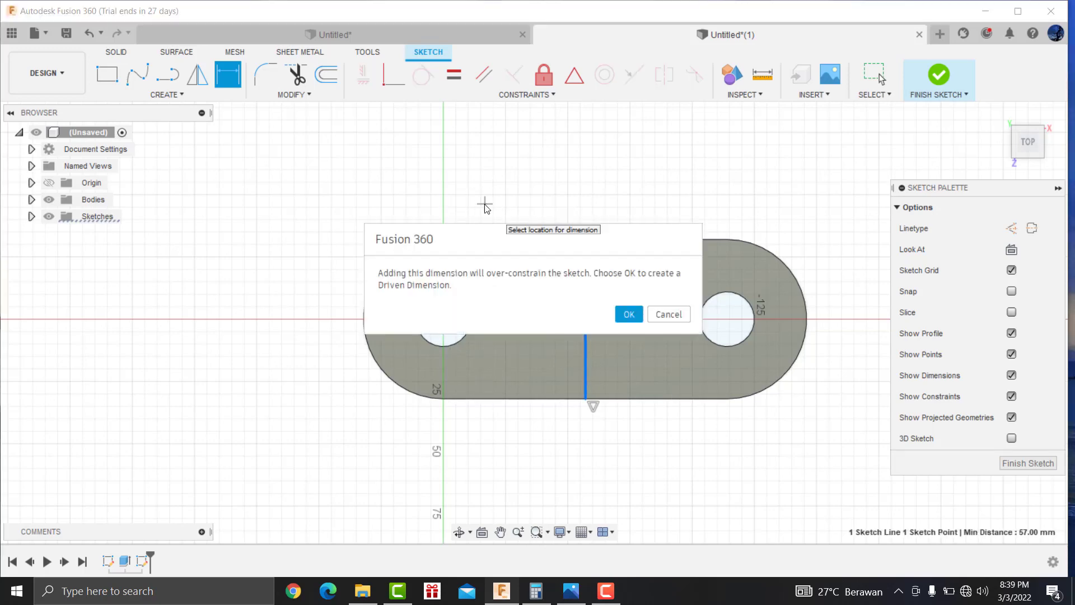
pyautogui.click(629, 316)
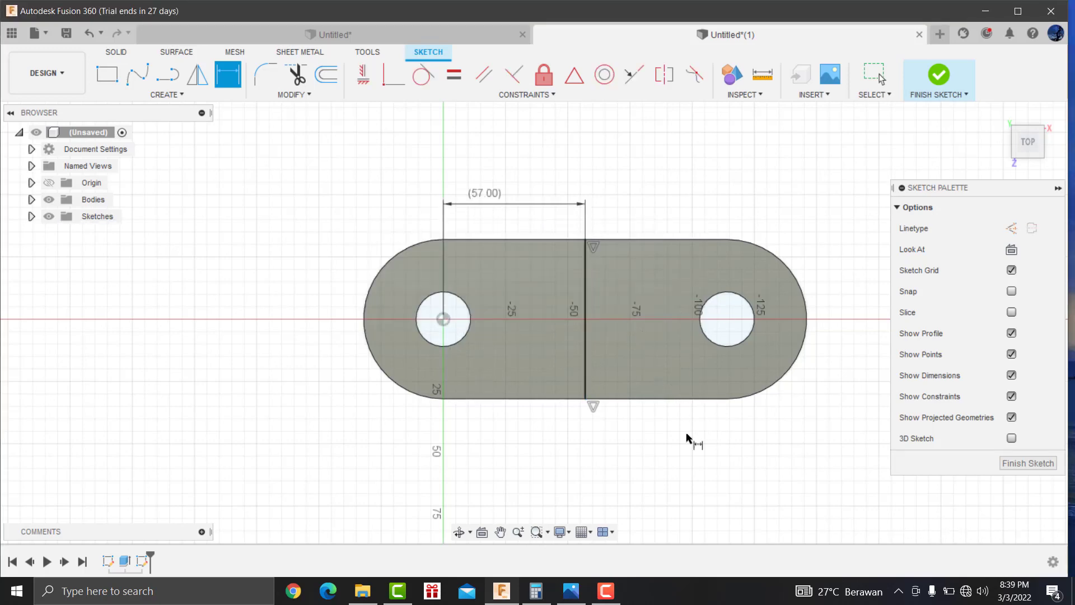
pyautogui.click(580, 592)
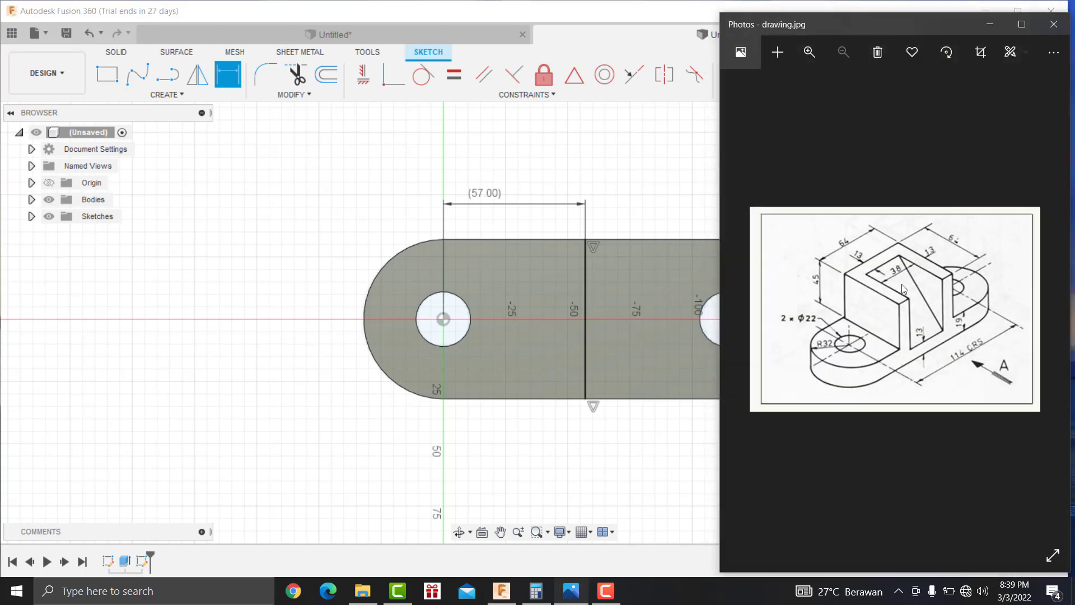
# Step: Draw a rectangle across the line and set its top 13 mm below the plate's top edge
pyautogui.click(108, 79)
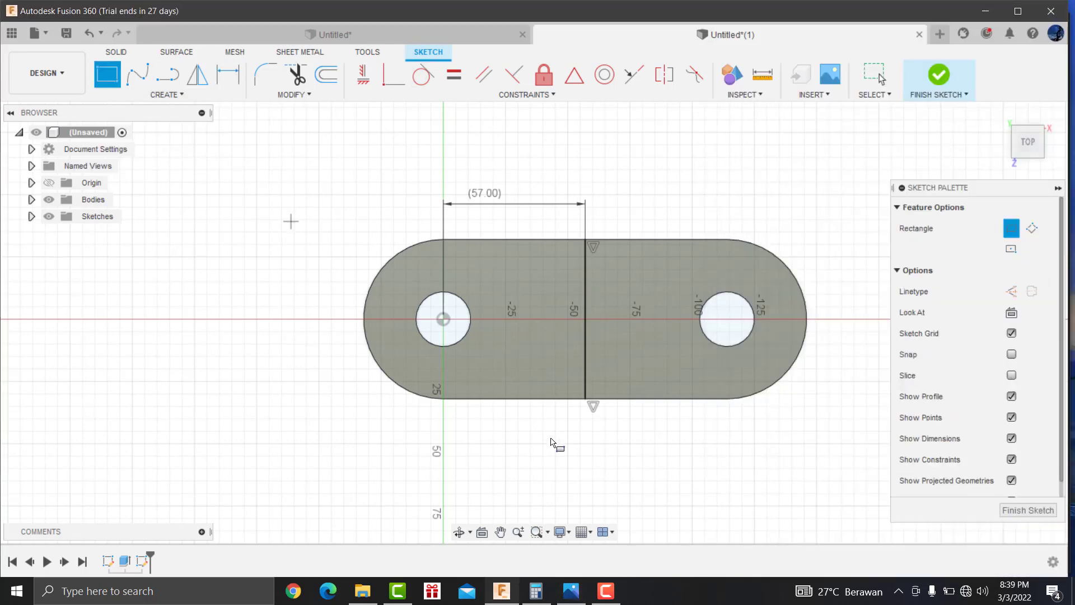
pyautogui.click(540, 399)
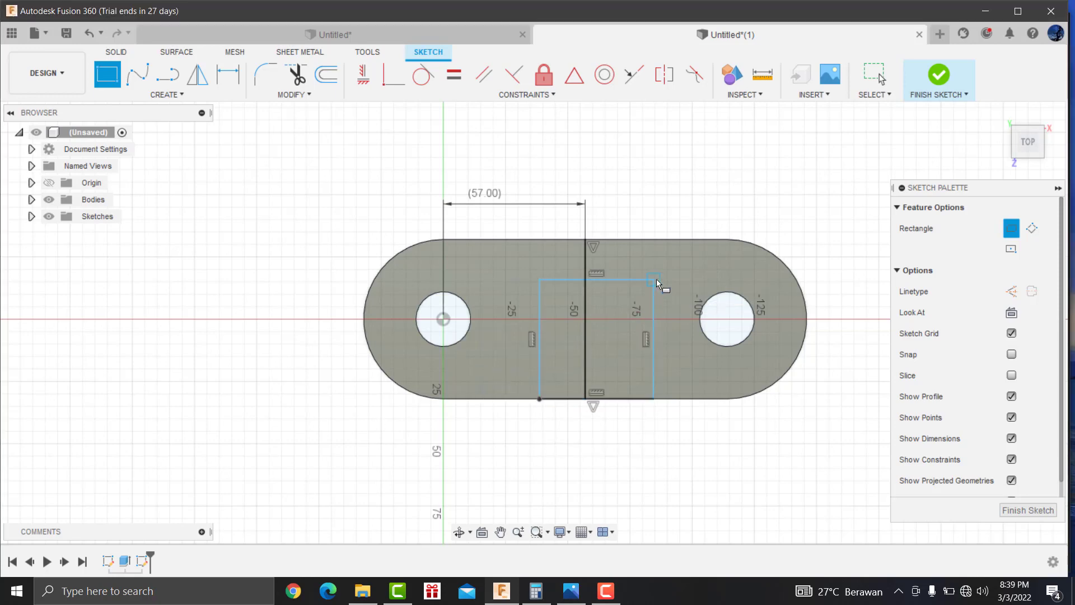
pyautogui.click(657, 280)
pyautogui.click(228, 75)
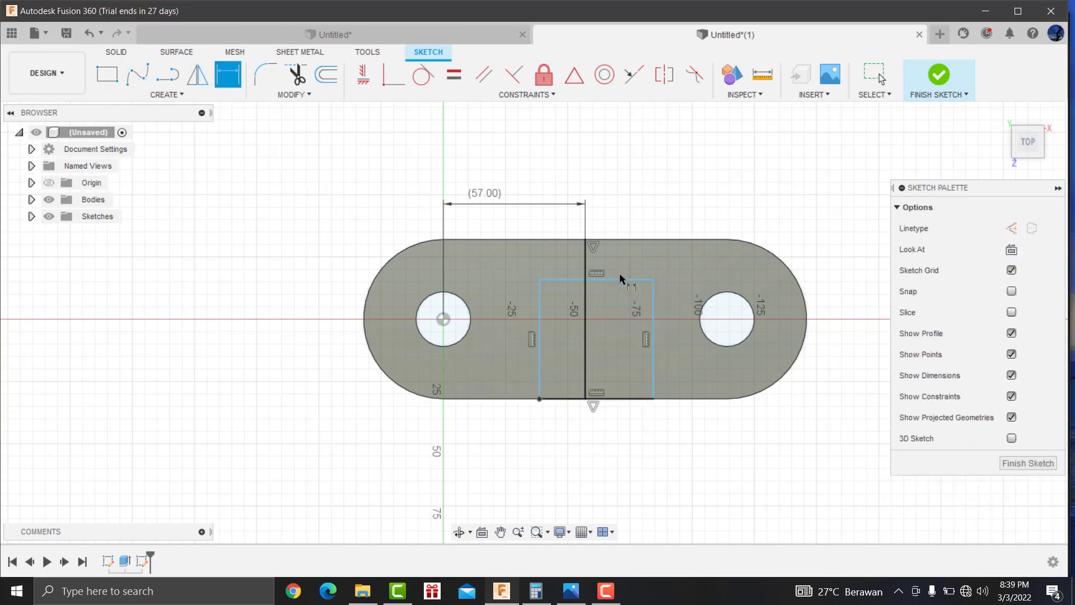
pyautogui.click(620, 280)
pyautogui.click(629, 240)
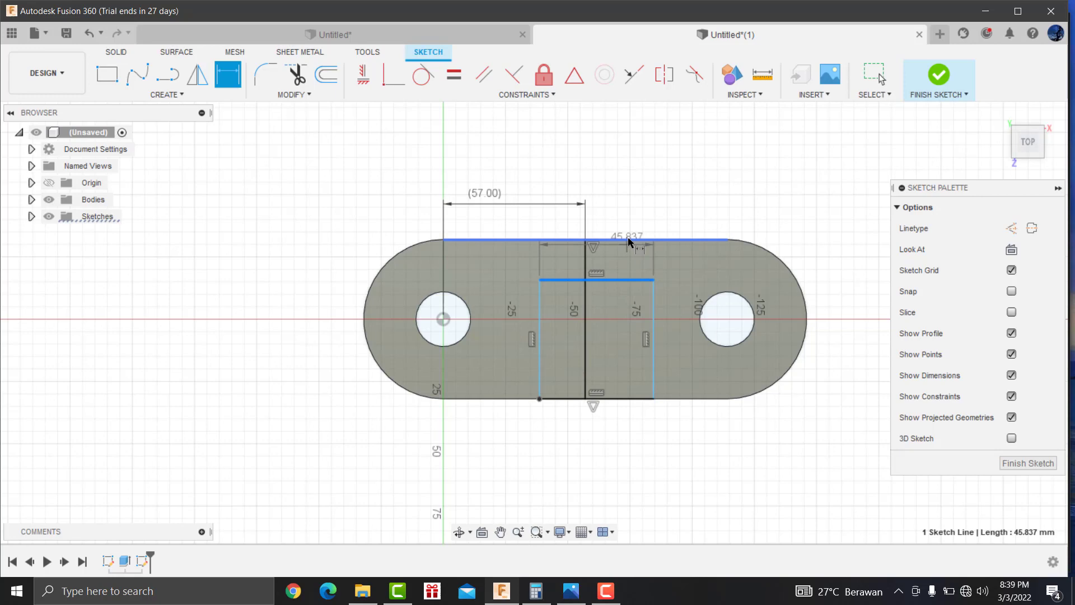
pyautogui.click(840, 259)
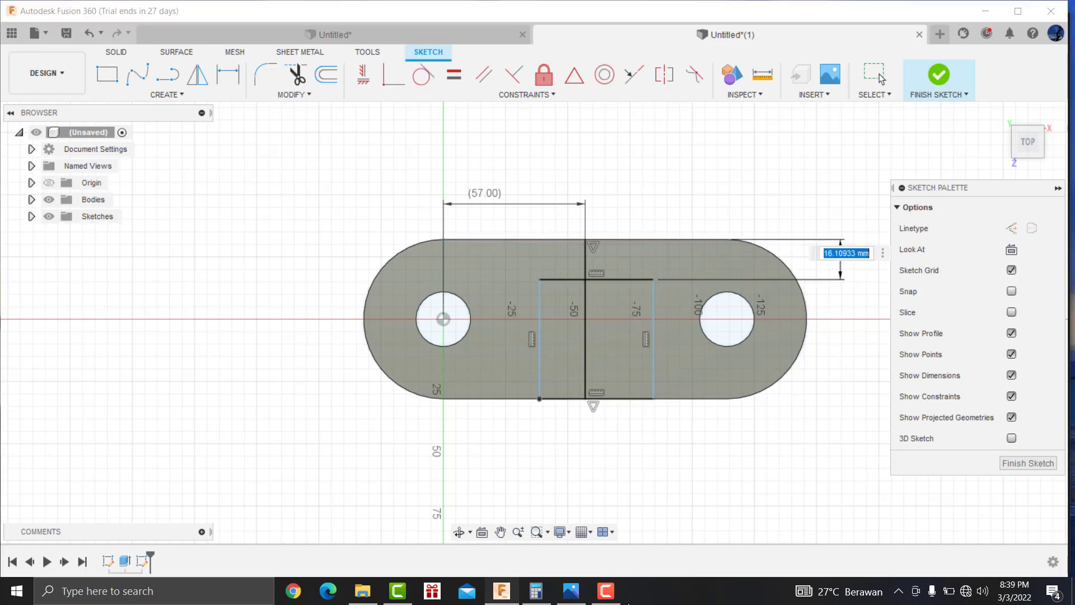
pyautogui.write('1')
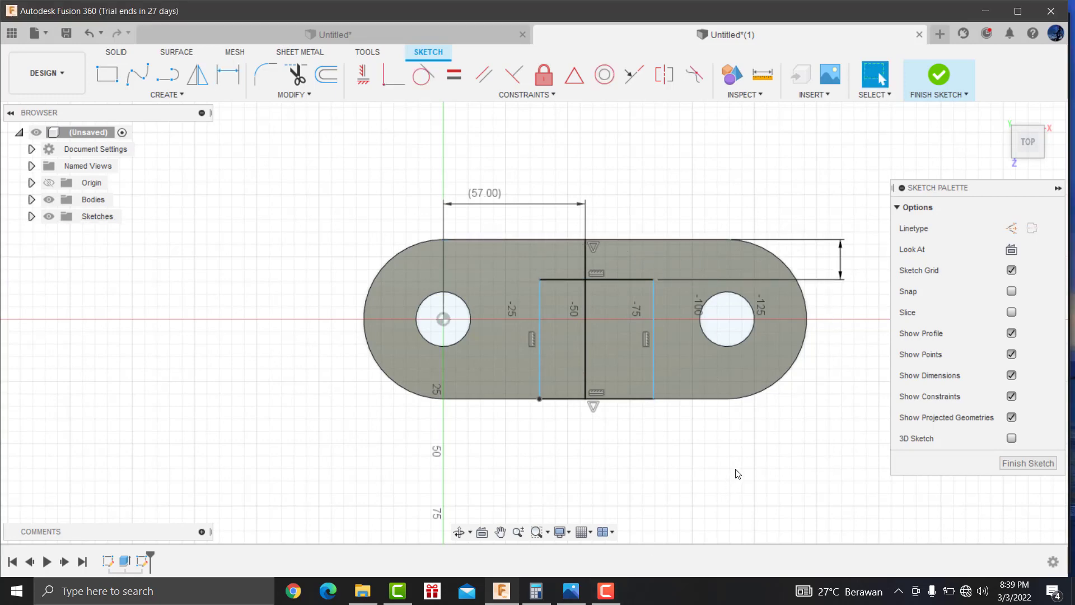
pyautogui.press('Return')
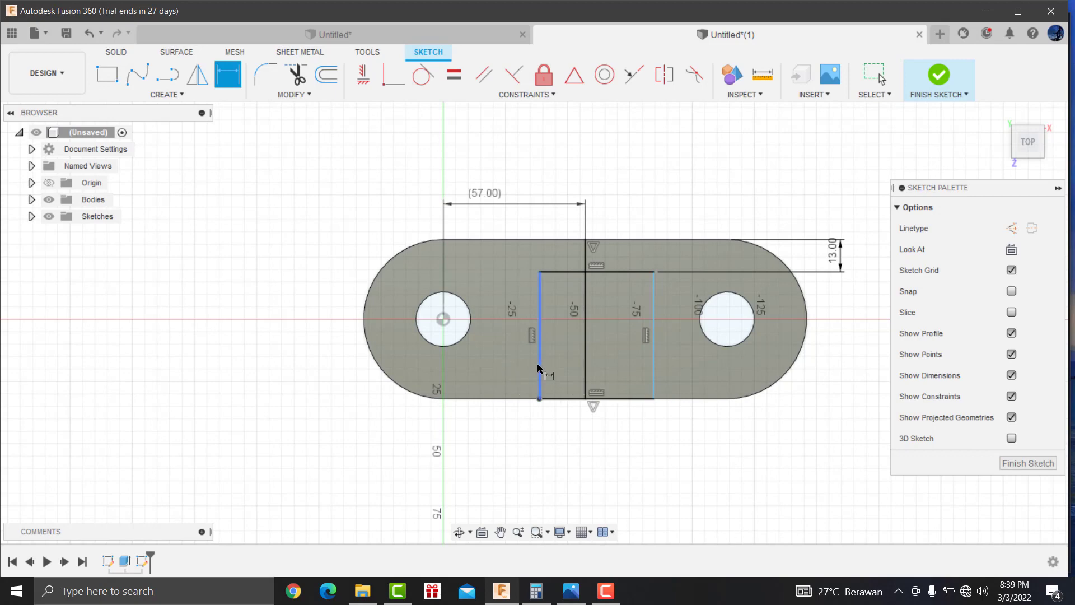
# Step: Add a width dimension between the rectangle's left side and the centre line
pyautogui.click(539, 368)
pyautogui.click(588, 371)
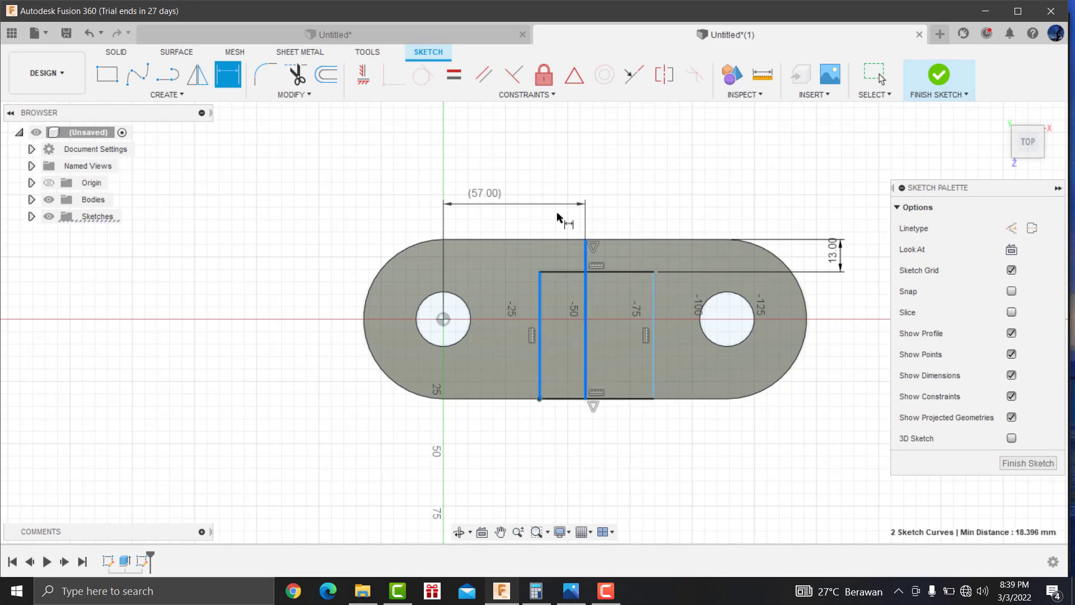
pyautogui.click(562, 168)
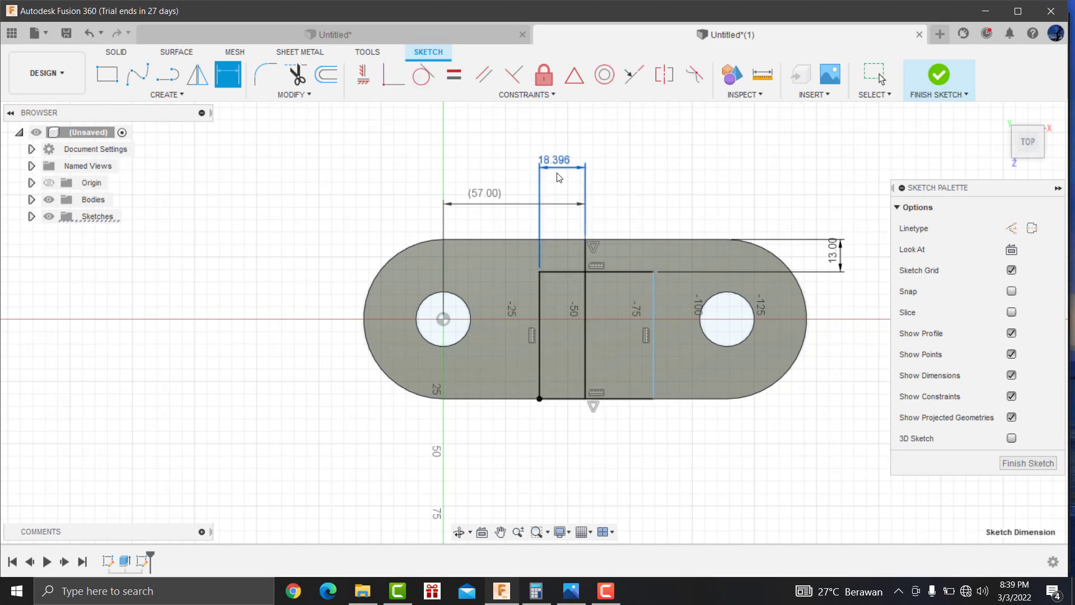
pyautogui.click(572, 591)
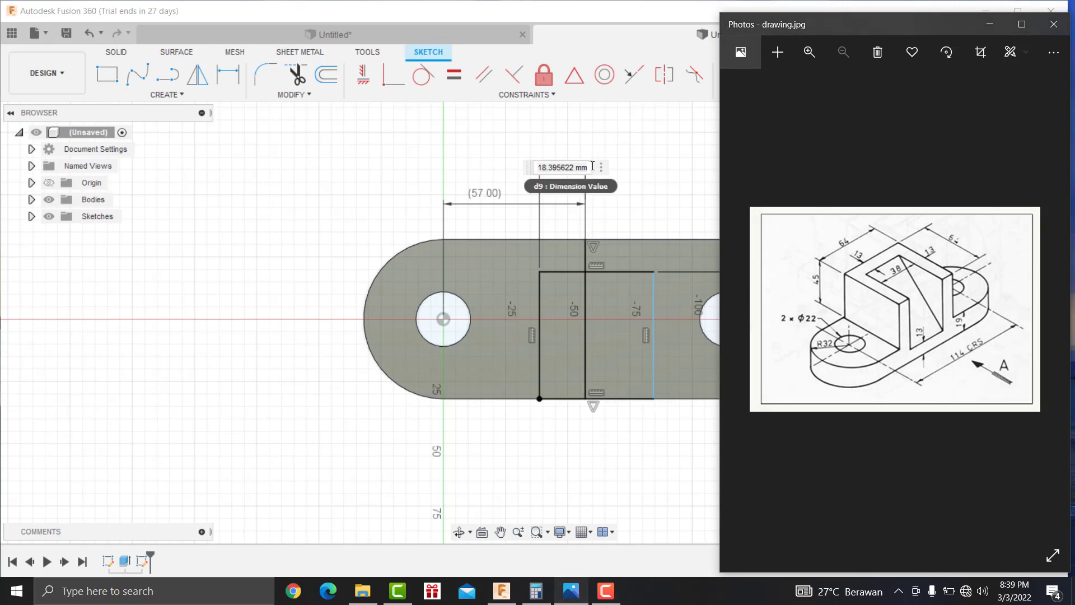
# Step: Set both halves of the rectangle to 19 mm wide from the centre line
pyautogui.click(560, 168)
pyautogui.write('19')
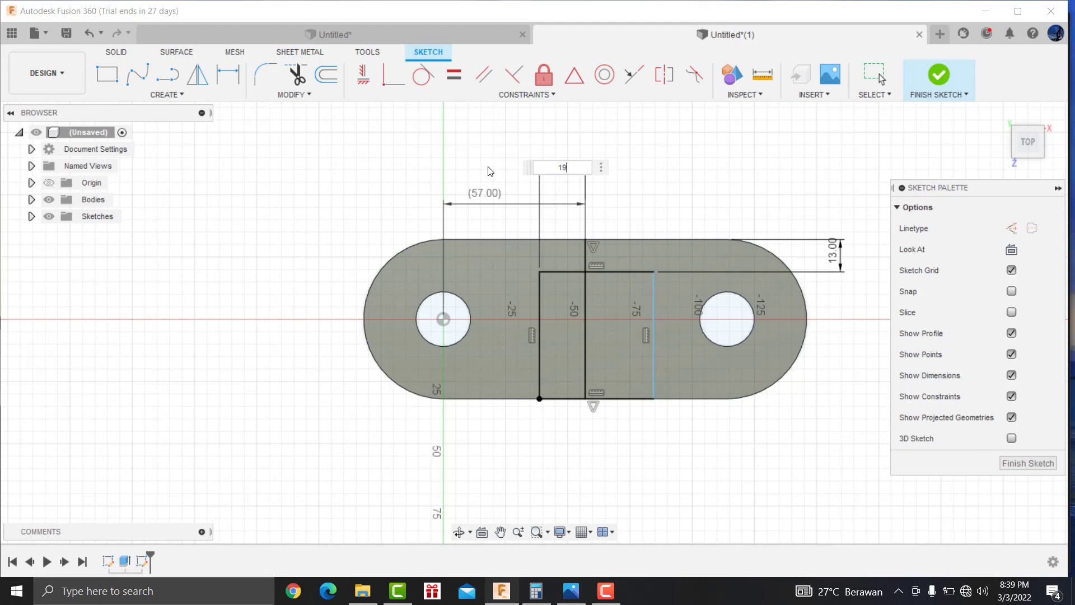
pyautogui.press('Return')
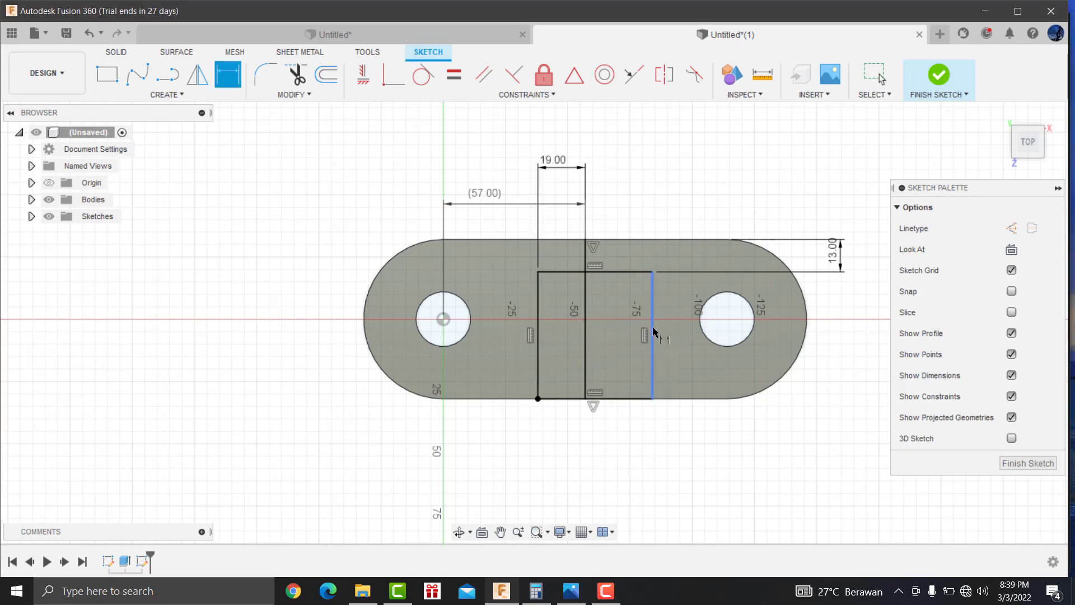
pyautogui.click(646, 328)
pyautogui.click(585, 336)
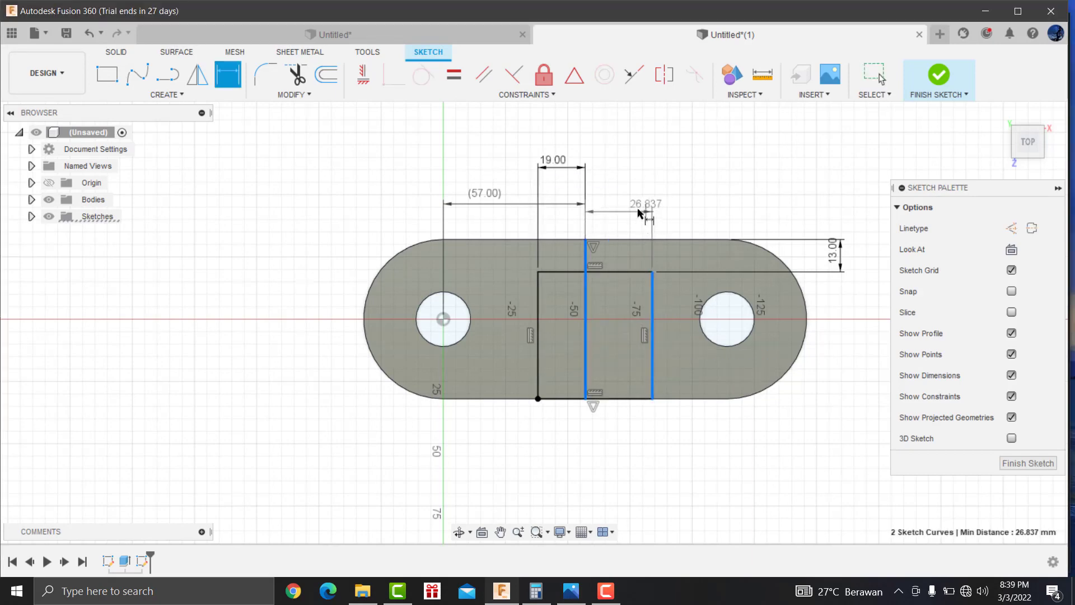
pyautogui.click(652, 208)
pyautogui.write('19')
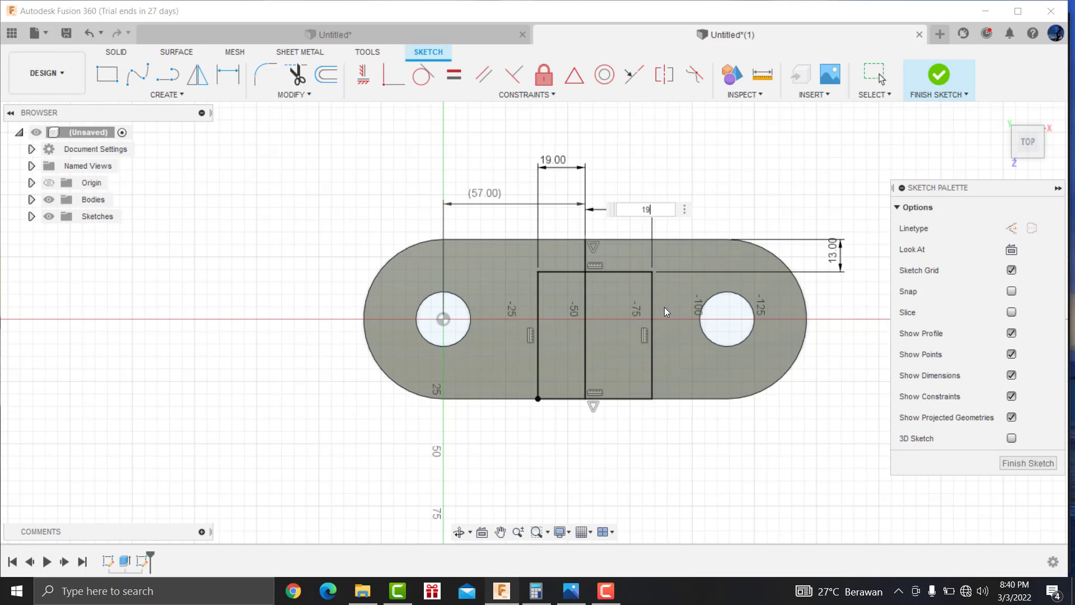
pyautogui.press('Return')
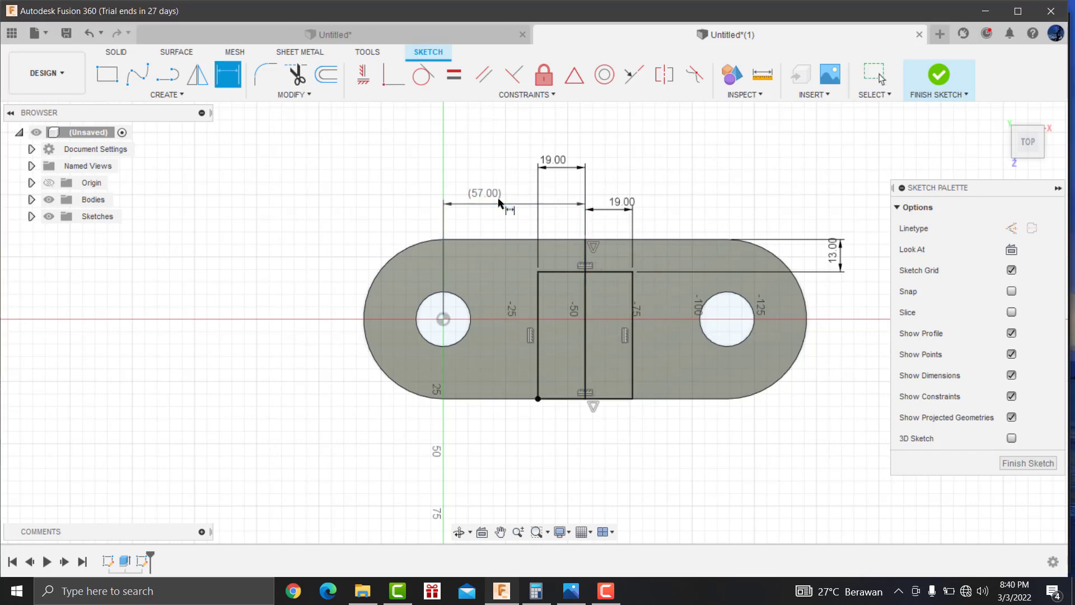
# Step: Delete the 57.00 dimension and the middle line, then finish the sketch
pyautogui.rightClick(497, 204)
pyautogui.click(461, 187)
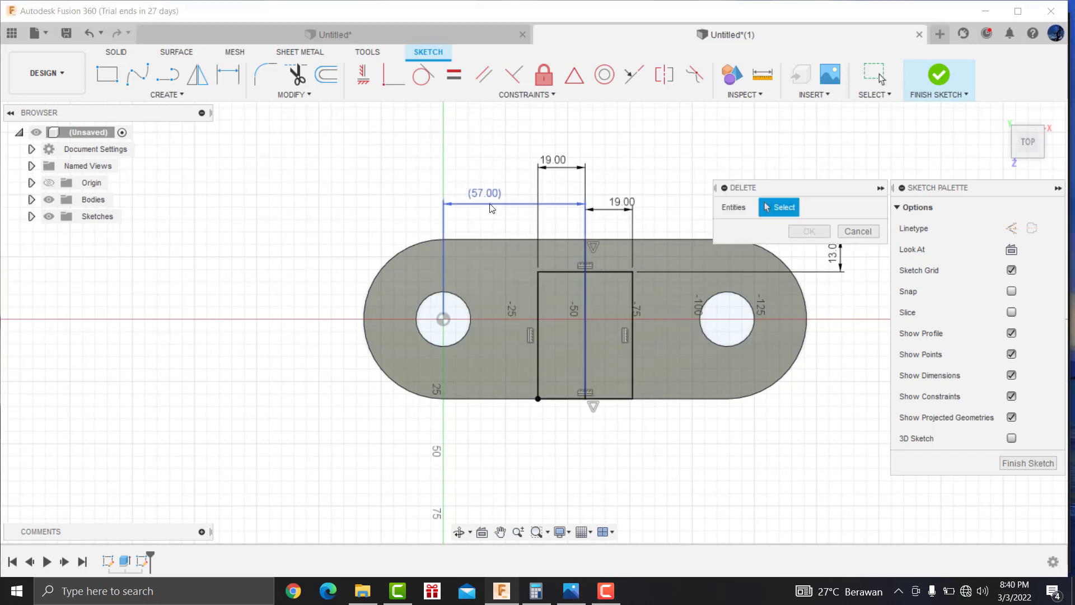
pyautogui.click(858, 229)
pyautogui.click(504, 209)
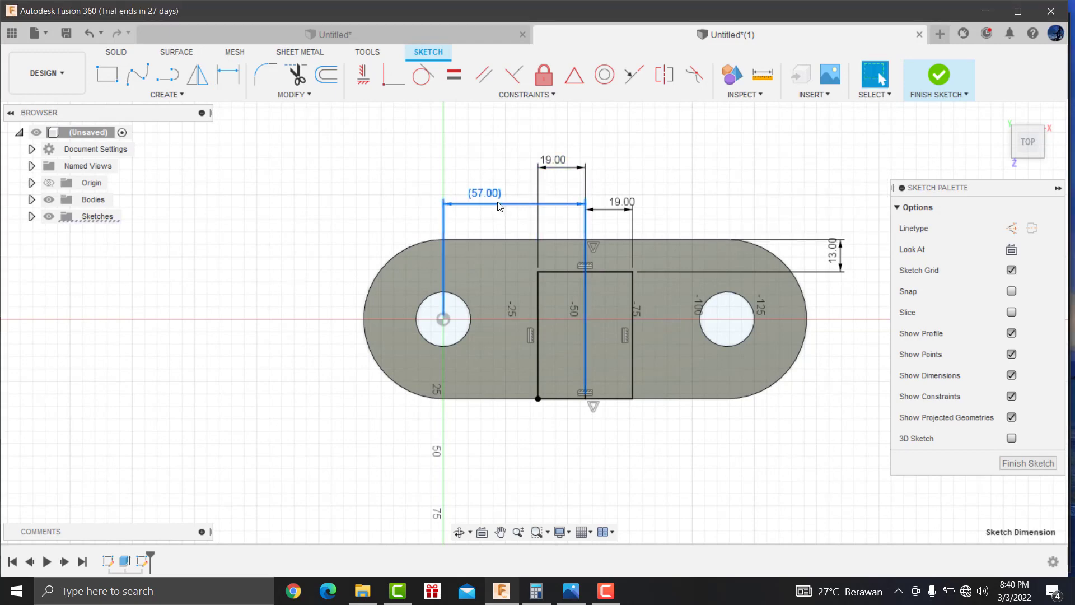
pyautogui.rightClick(500, 207)
pyautogui.click(465, 184)
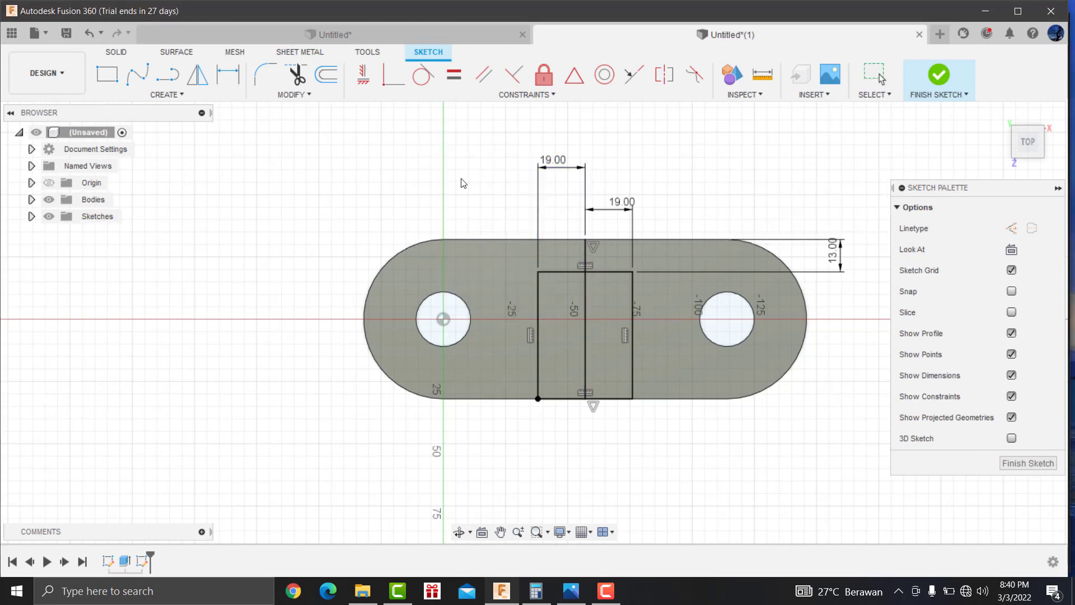
pyautogui.click(587, 304)
pyautogui.rightClick(586, 303)
pyautogui.click(583, 252)
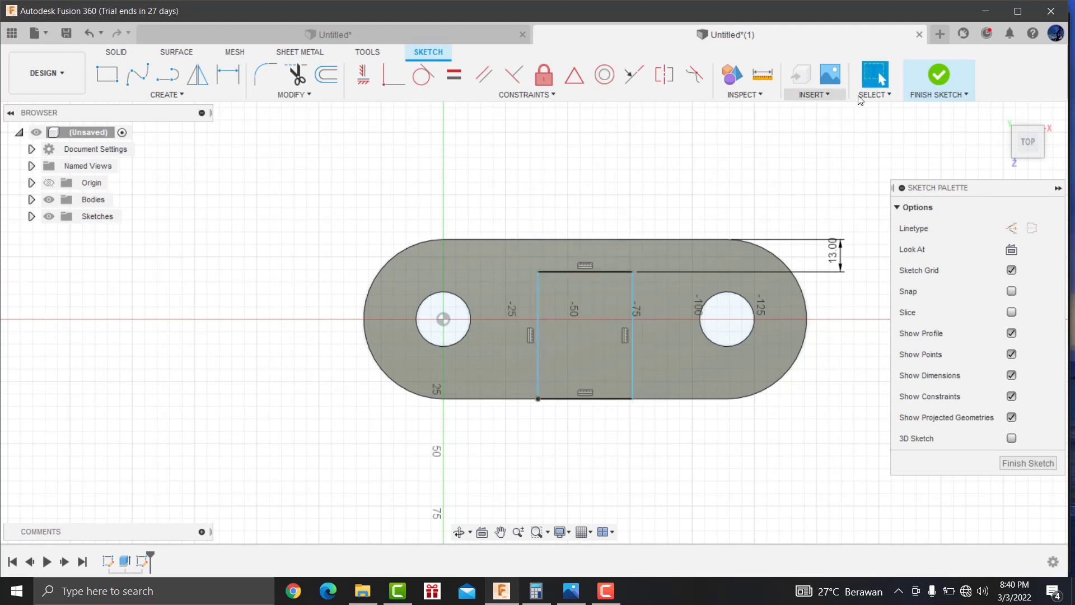
pyautogui.click(939, 75)
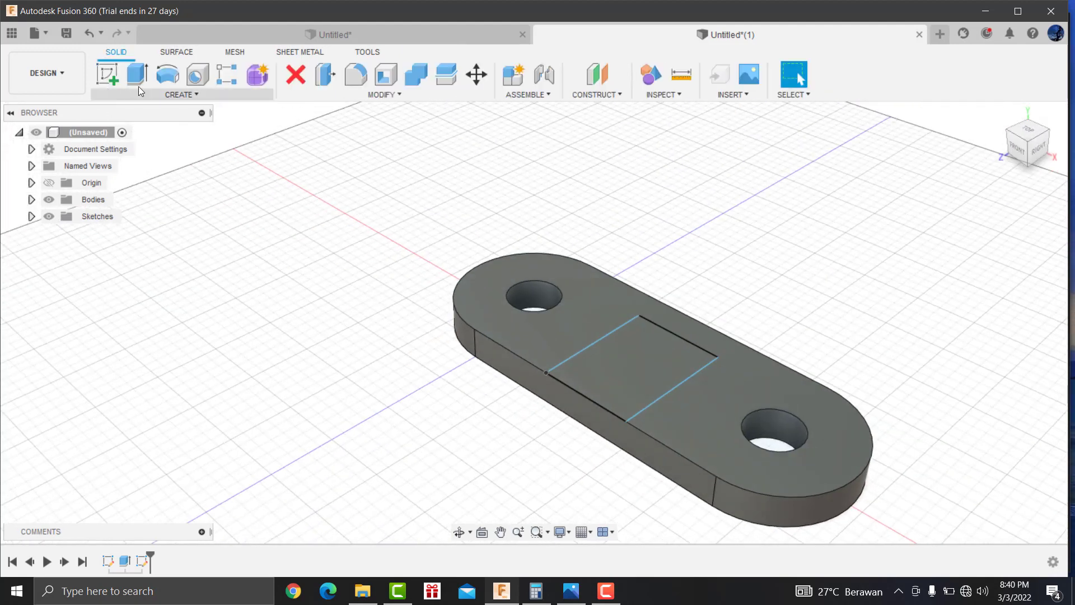
# Step: Extrude the 38 mm rectangle profile 45 mm, joined to the base plate
pyautogui.click(138, 79)
pyautogui.click(612, 367)
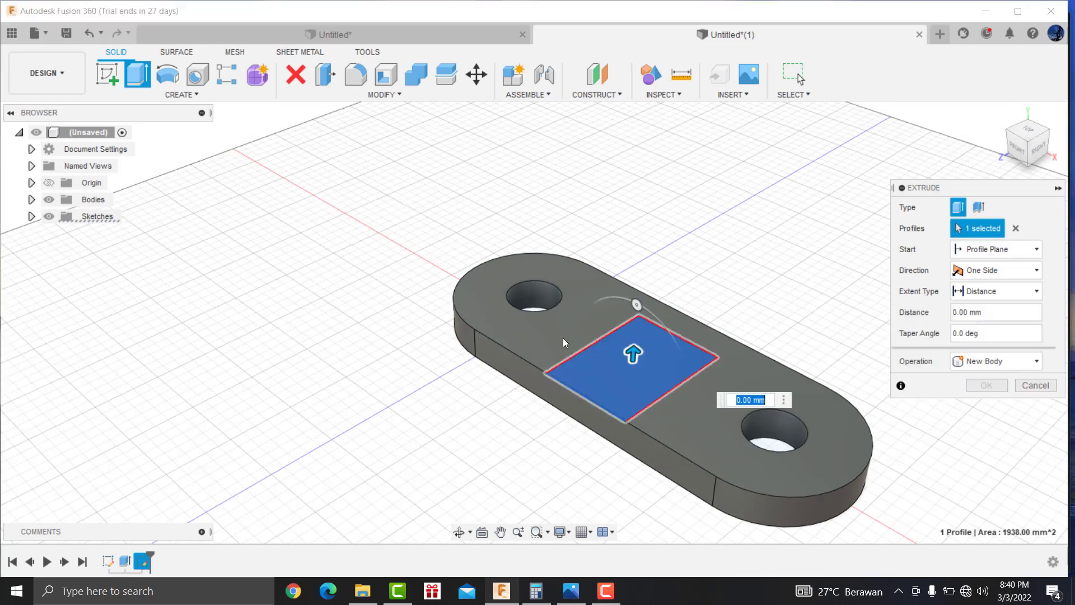
pyautogui.click(571, 591)
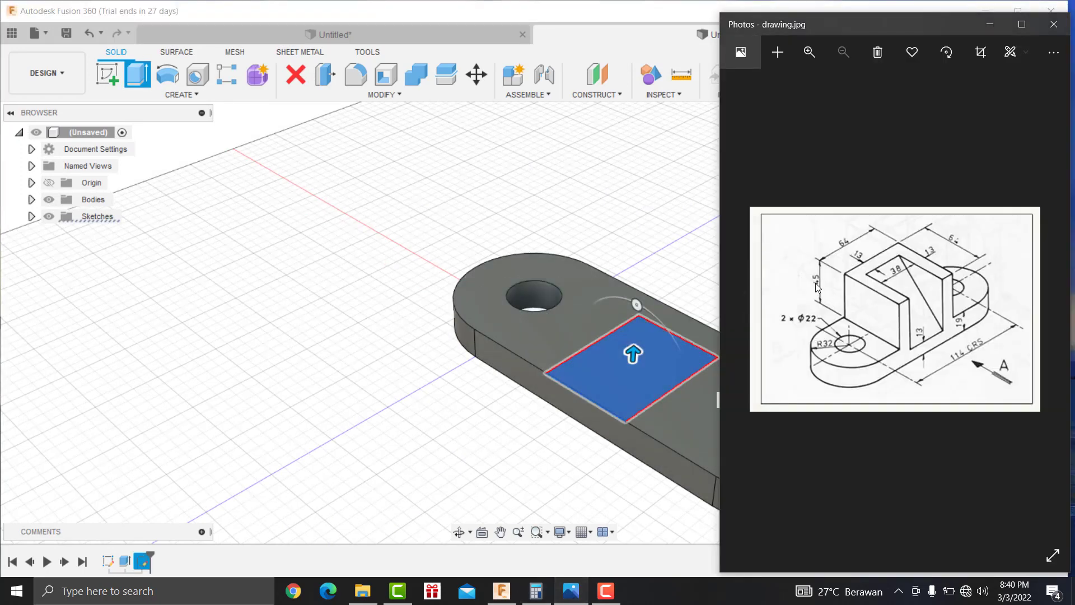
pyautogui.hotkey('alt', 'Tab')
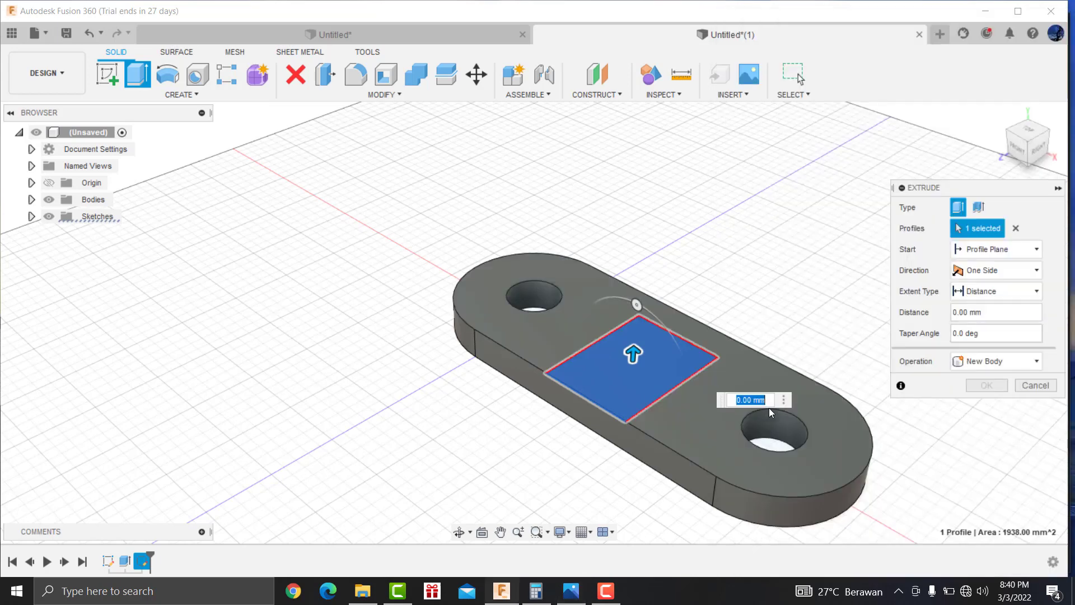
pyautogui.write('45')
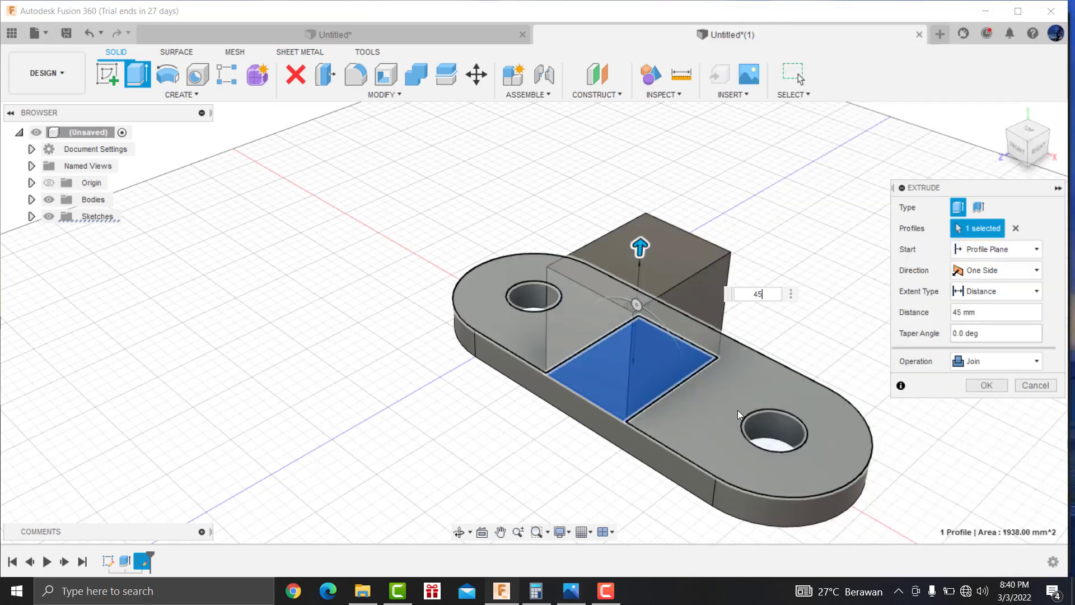
pyautogui.click(986, 385)
pyautogui.click(686, 356)
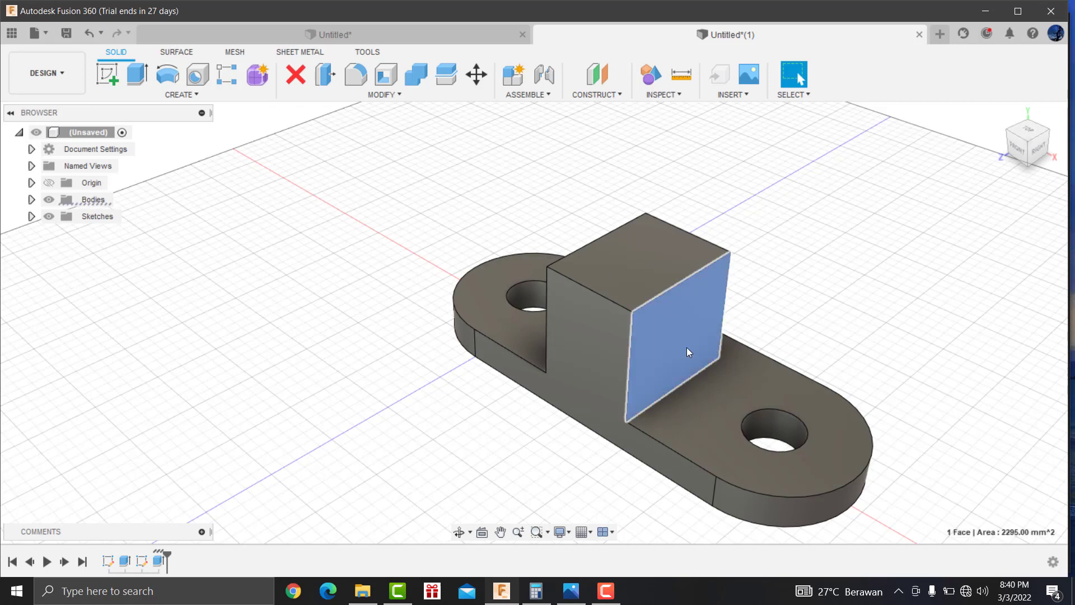
# Step: Sketch a corner-to-corner diagonal line on the upright block's side face
pyautogui.click(104, 81)
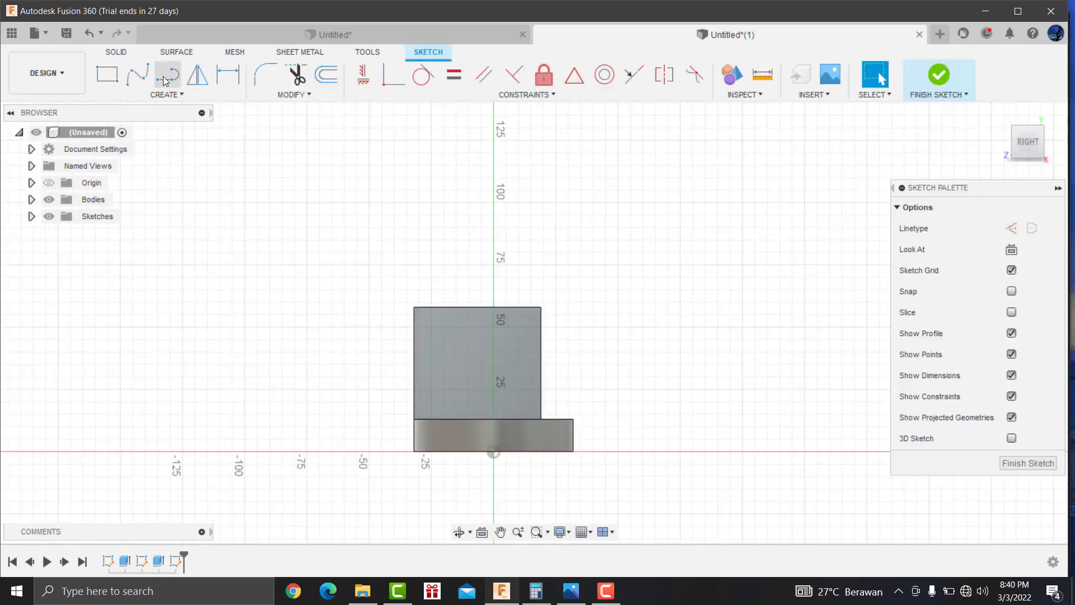
pyautogui.click(167, 74)
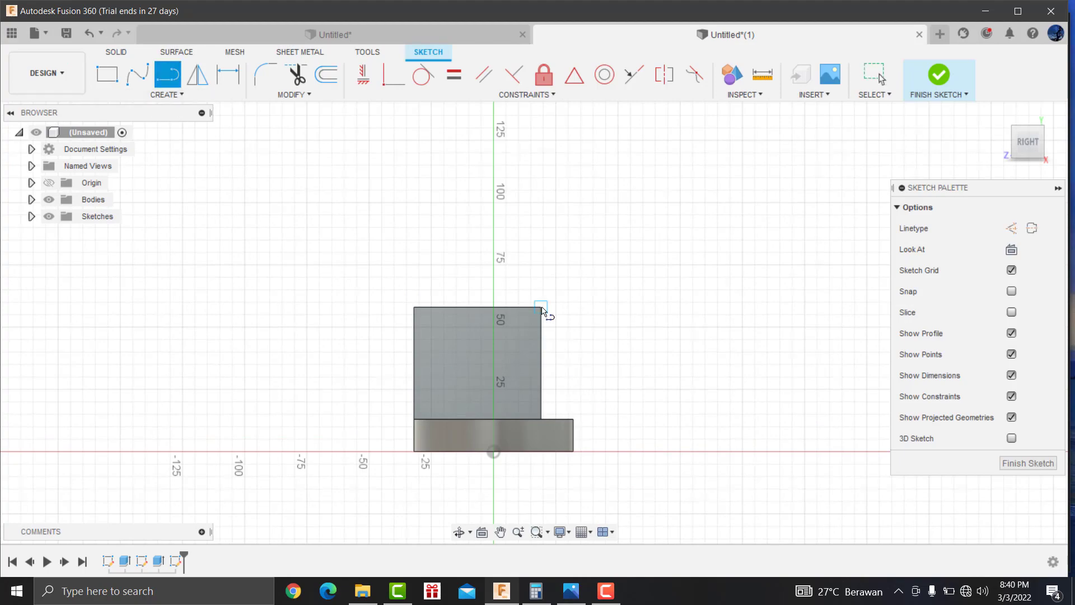
pyautogui.click(541, 307)
pyautogui.click(711, 307)
pyautogui.press('Escape')
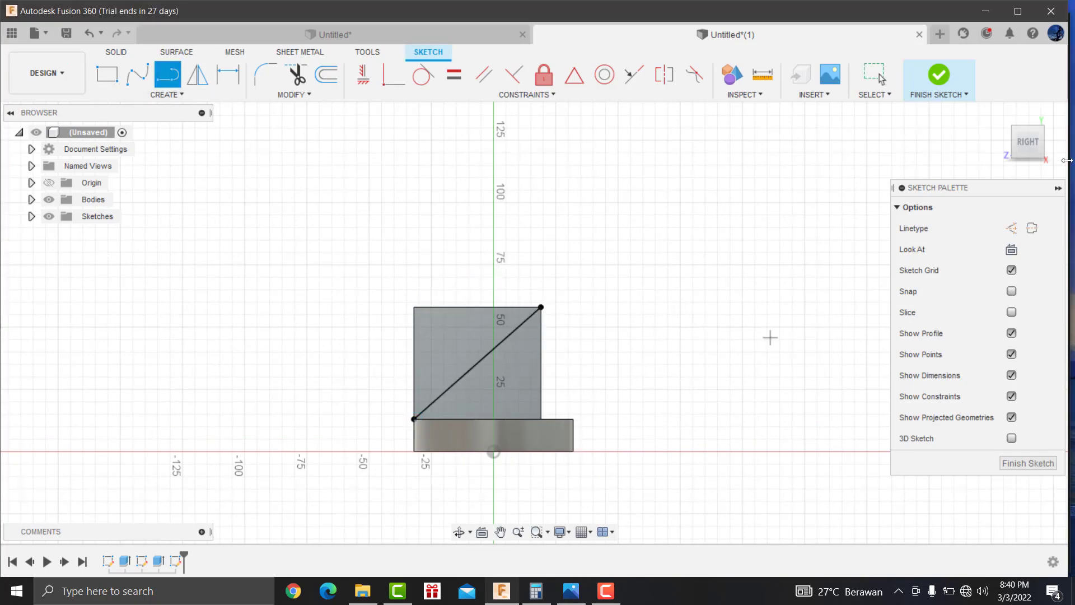
pyautogui.click(930, 84)
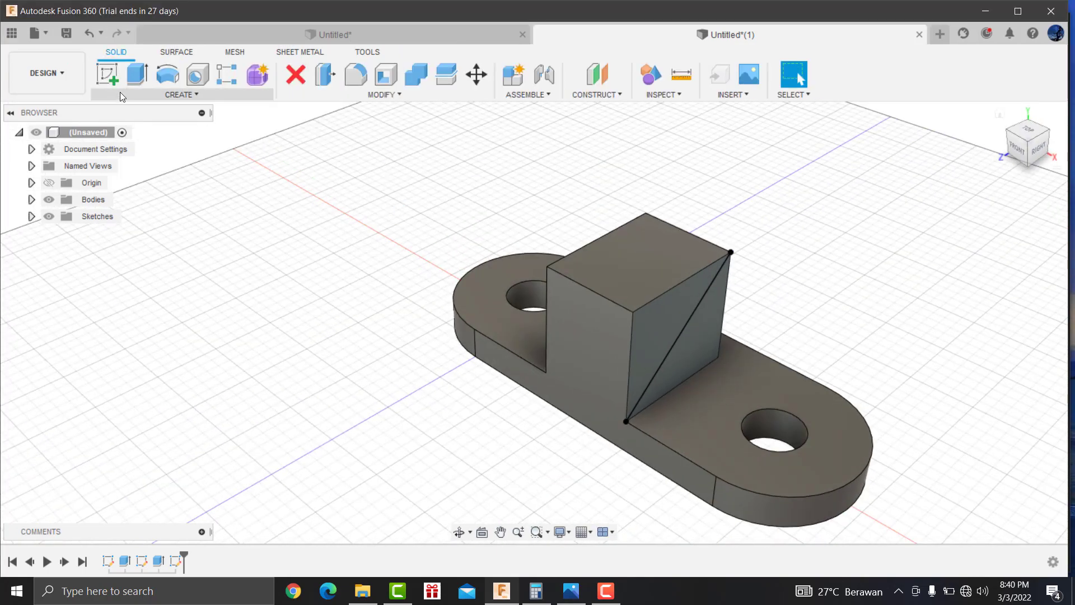
# Step: Cut the triangular profile 70 mm through the block, leaving a sloped wedge
pyautogui.click(138, 73)
pyautogui.click(675, 326)
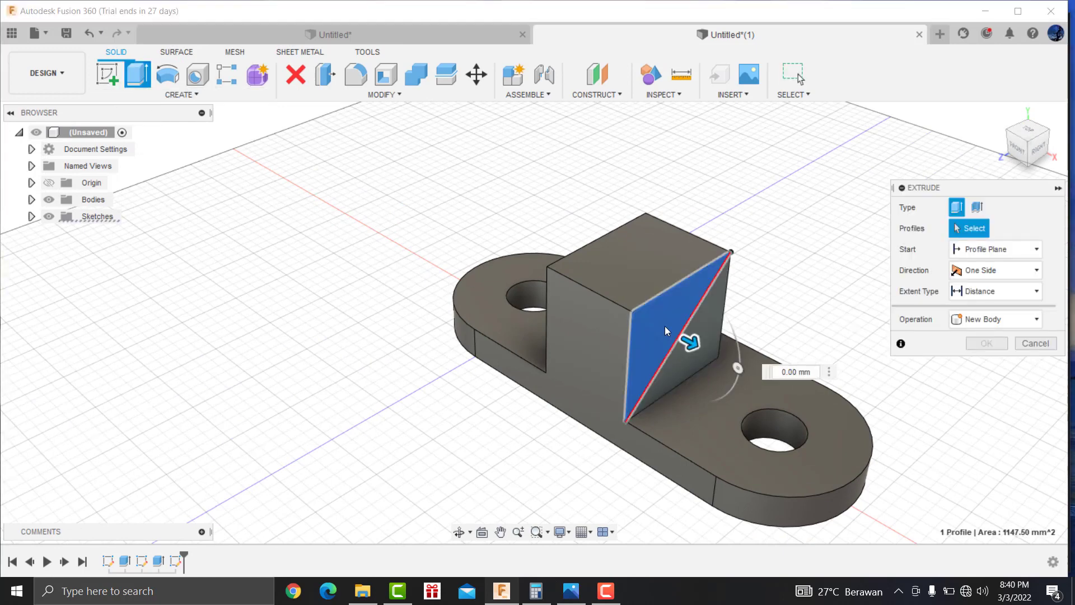
pyautogui.moveTo(697, 339); pyautogui.dragTo(523, 254)
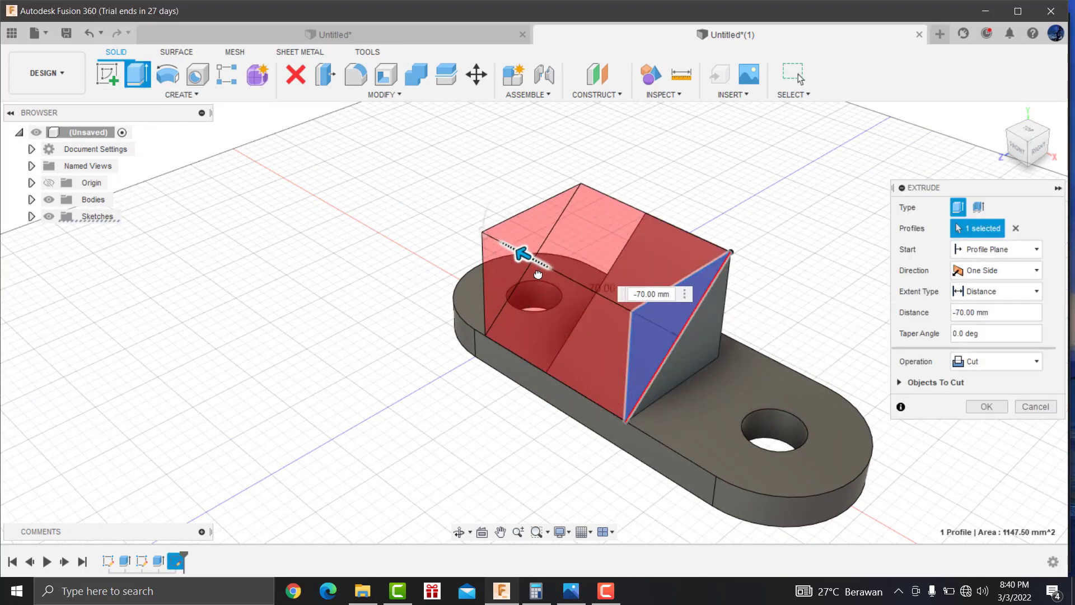
pyautogui.click(992, 406)
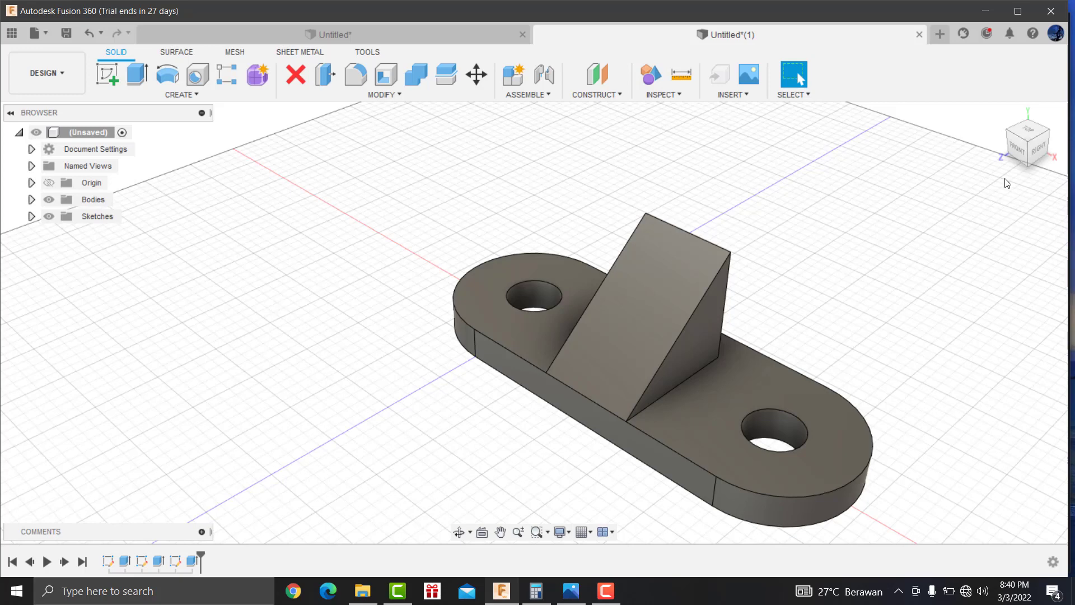
pyautogui.click(109, 77)
# Step: Draw a rectangle across the base over the rib on the part's top face
pyautogui.click(722, 382)
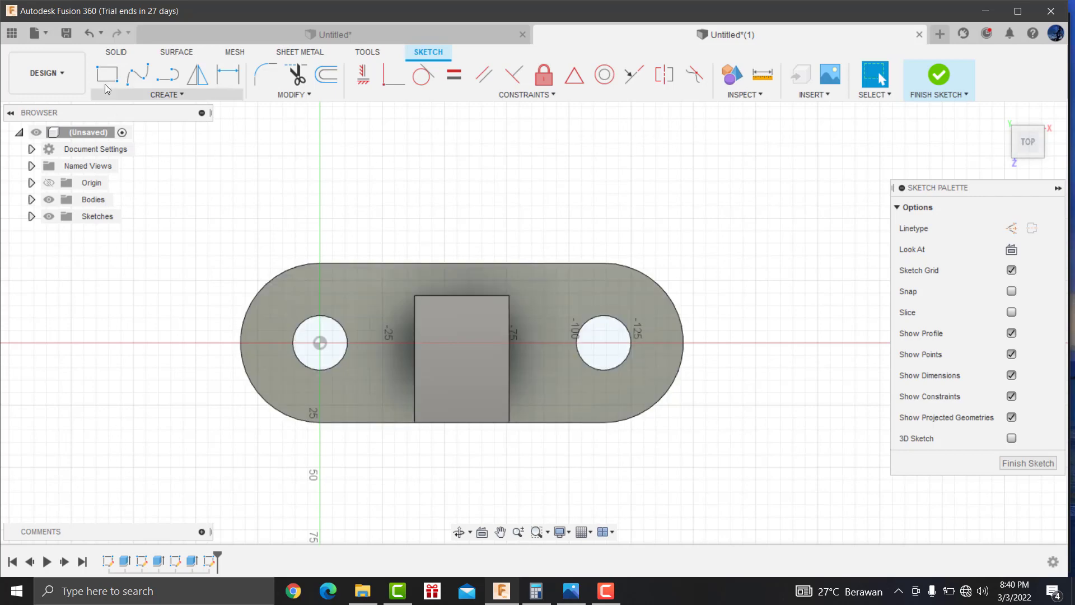
pyautogui.click(106, 75)
pyautogui.click(388, 423)
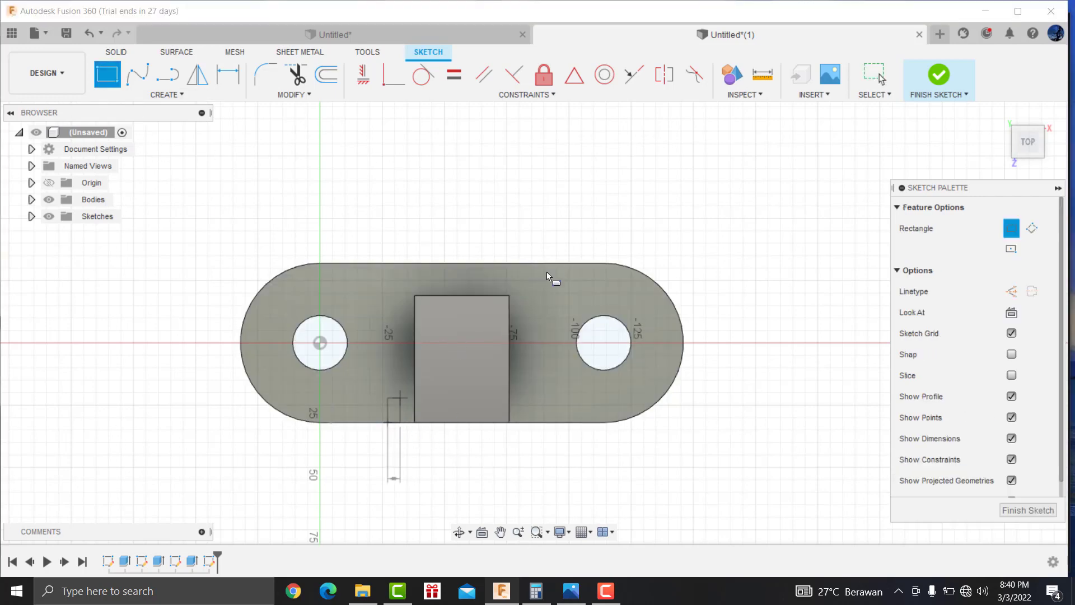
pyautogui.click(543, 263)
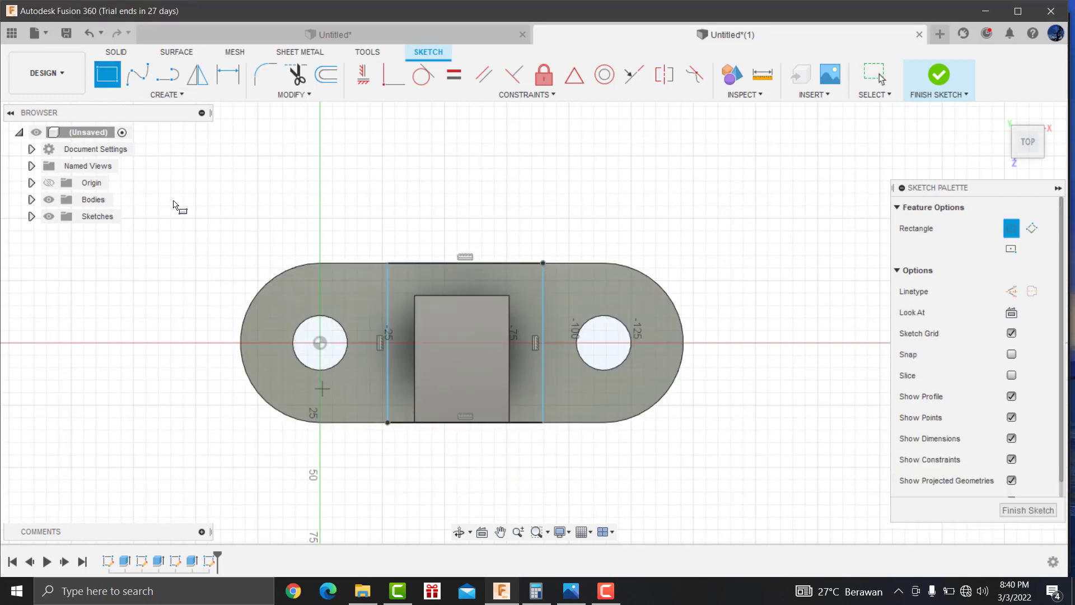
# Step: Dimension the rectangle 13 mm beyond the rib's left and right edges, then finish the sketch
pyautogui.click(228, 74)
pyautogui.click(389, 395)
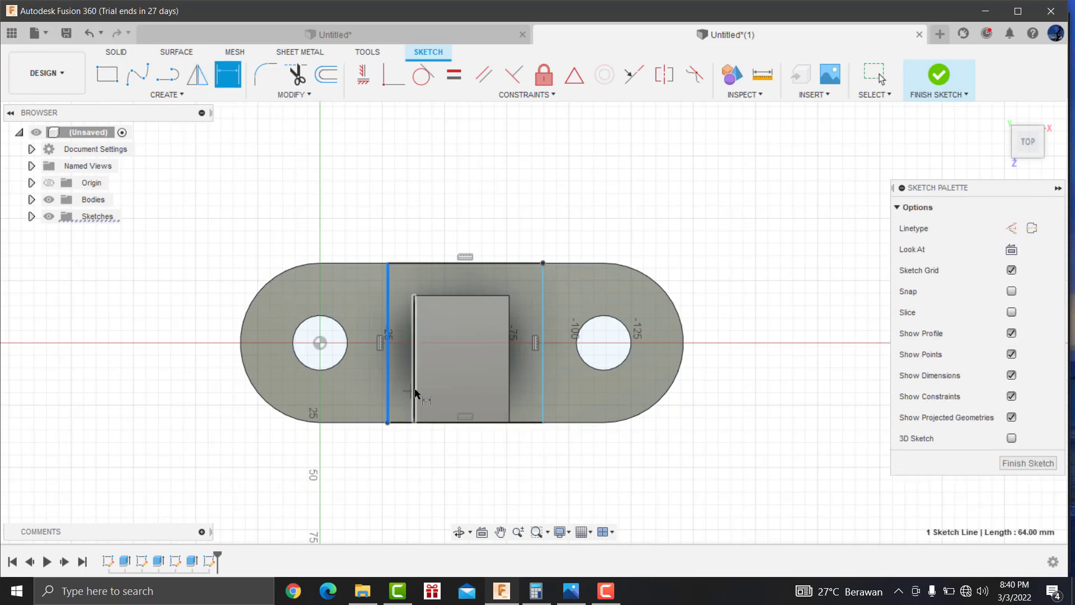
pyautogui.click(415, 395)
pyautogui.click(404, 468)
pyautogui.write('13')
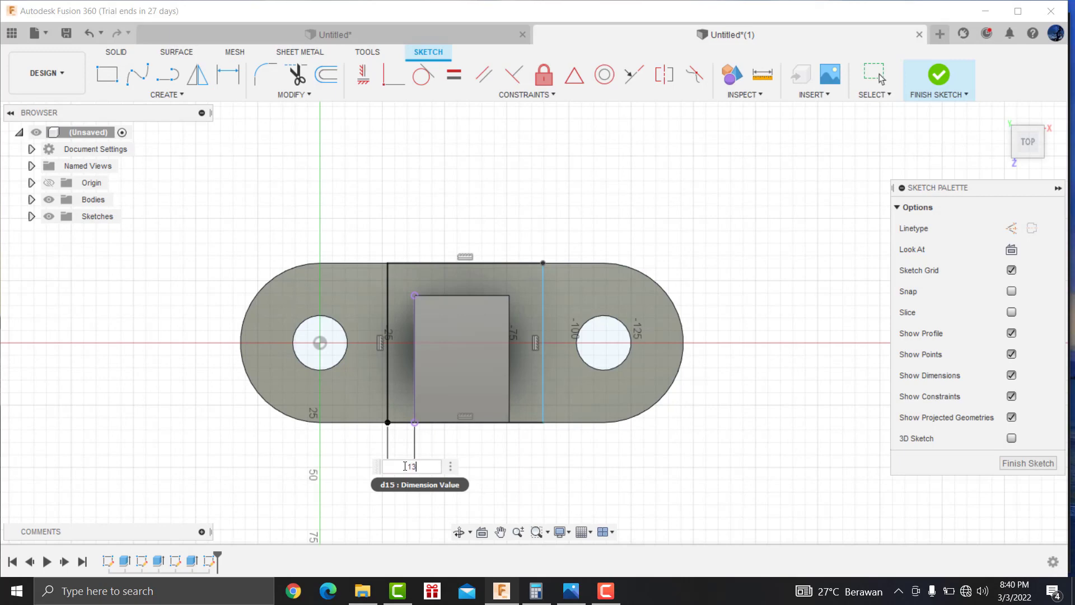
pyautogui.press('Return')
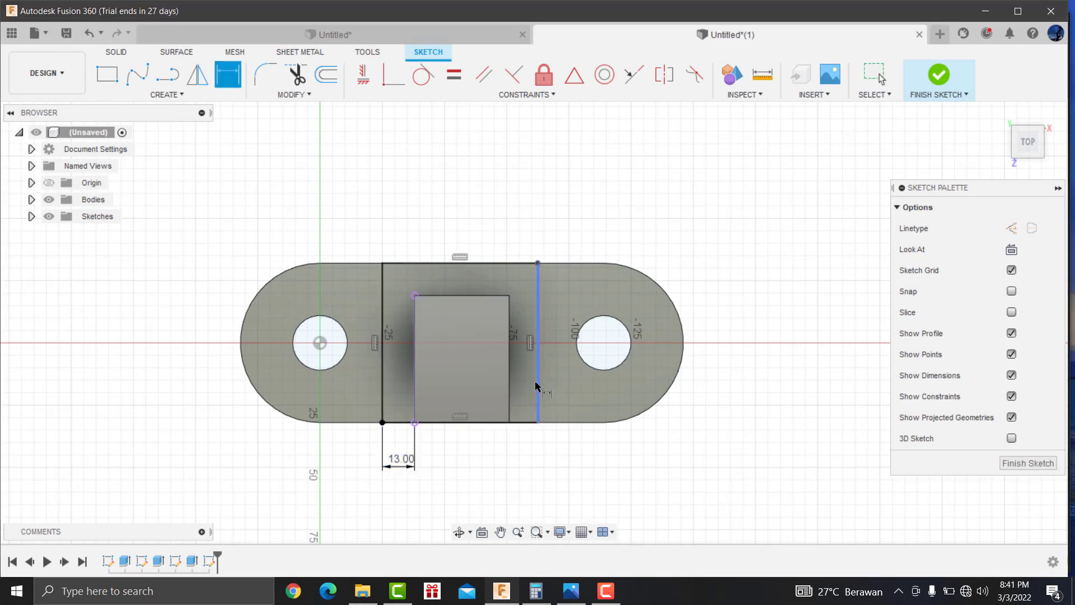
pyautogui.click(538, 385)
pyautogui.click(511, 379)
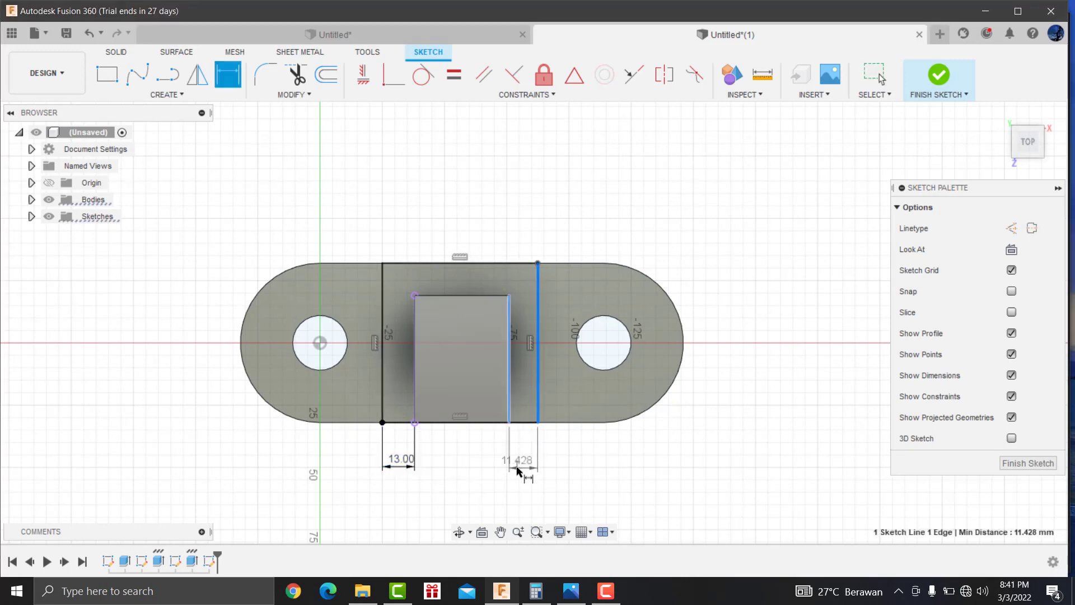
pyautogui.click(518, 471)
pyautogui.write('13')
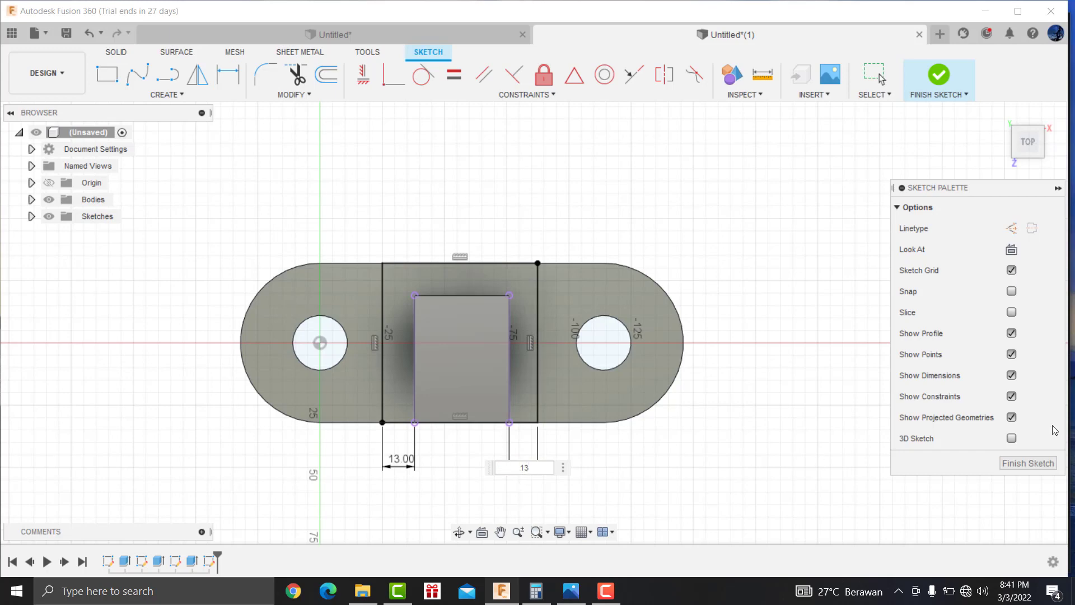
pyautogui.press('Return')
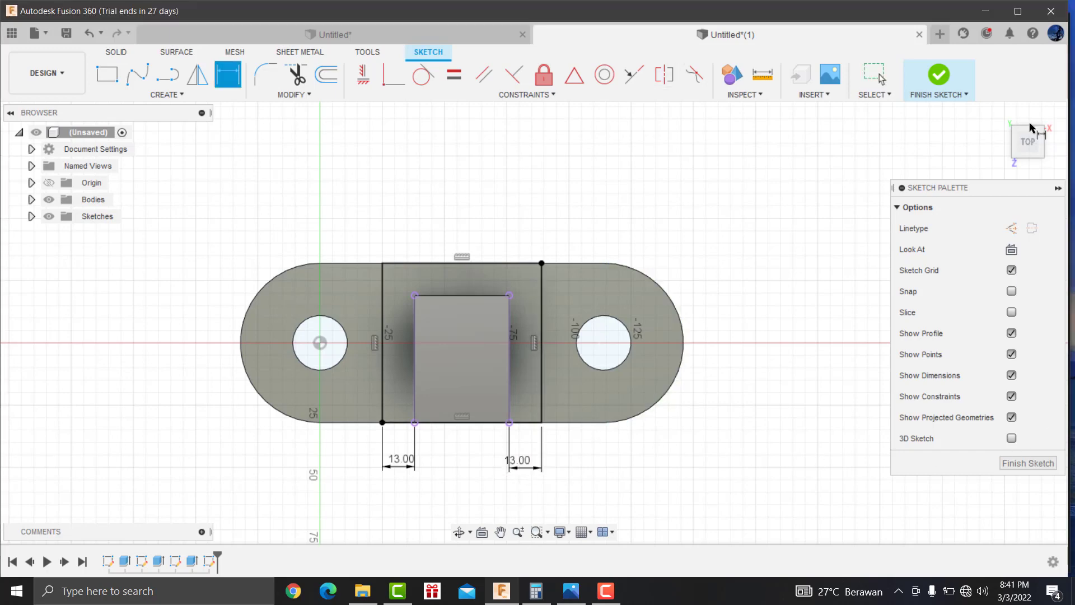
pyautogui.moveTo(1028, 143); pyautogui.dragTo(531, 251)
pyautogui.press('e')
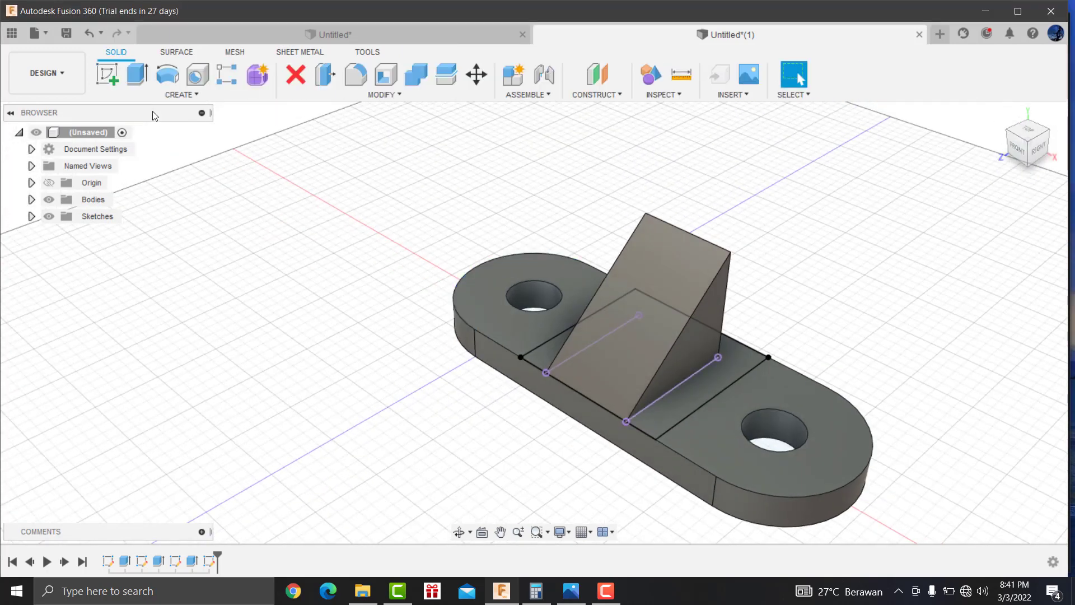
# Step: Extrude the U-shaped profile 45 mm as Join, then open drawing.jpg for reference
pyautogui.click(735, 356)
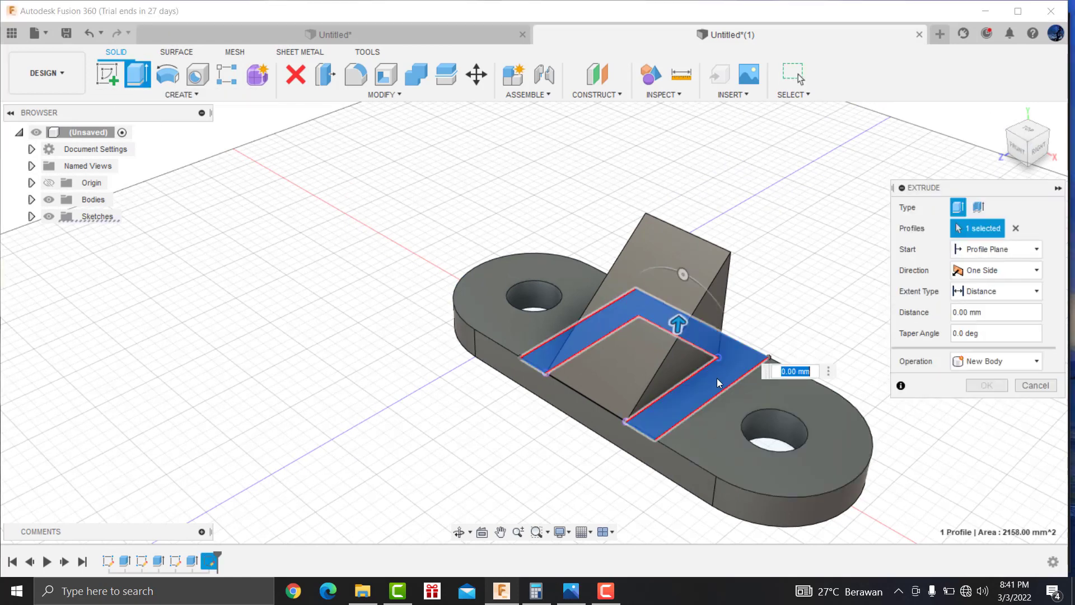
pyautogui.moveTo(698, 250); pyautogui.dragTo(701, 203)
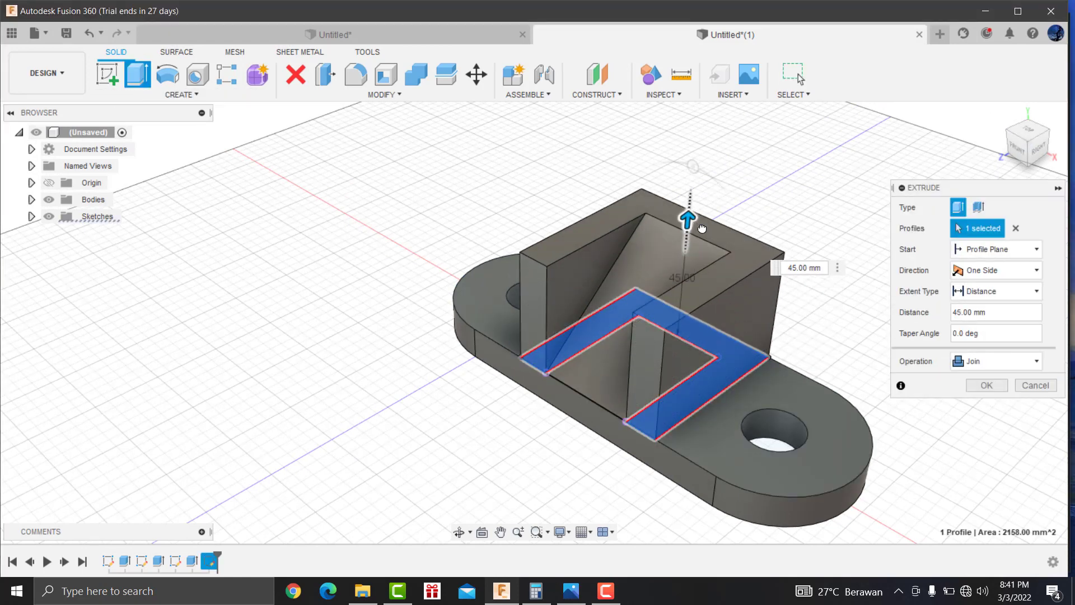
pyautogui.click(987, 385)
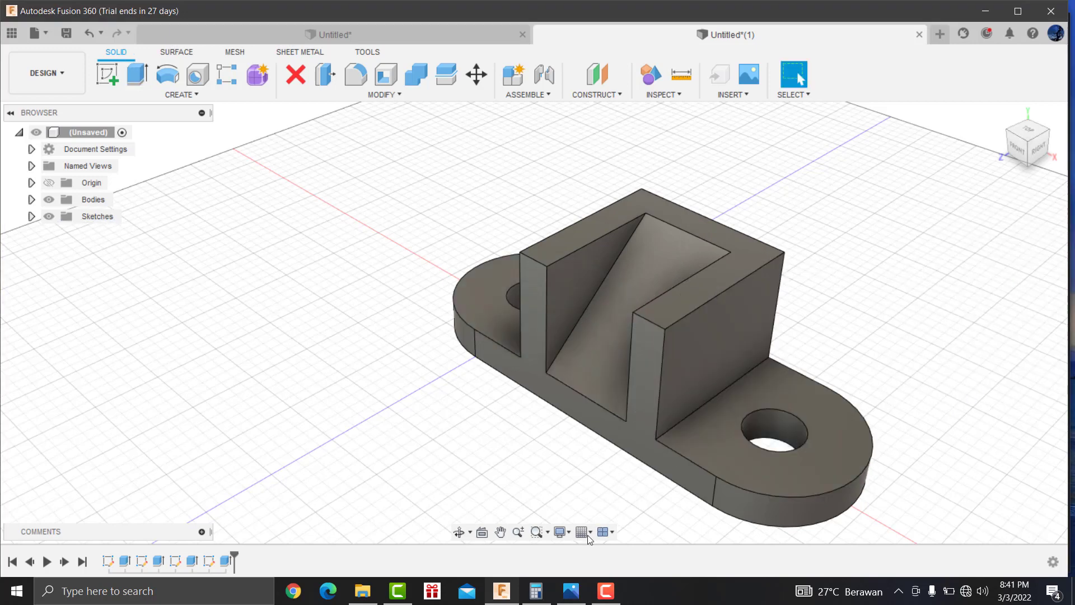
pyautogui.click(571, 591)
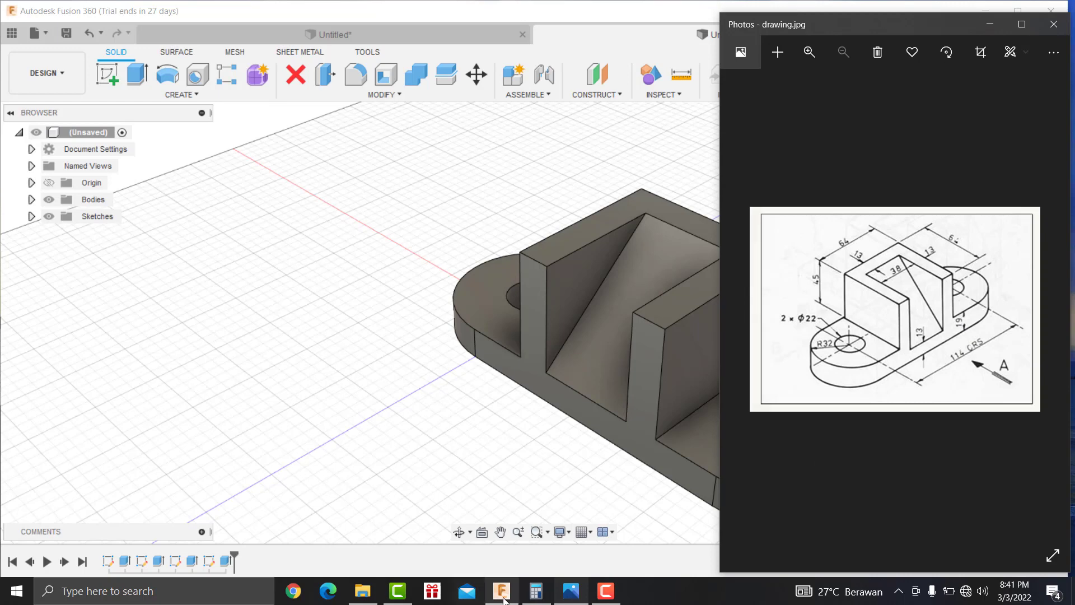
# Step: In Calculator, clear and compute 19 ÷ 12 (a mistyped divisor)
pyautogui.click(536, 591)
pyautogui.click(341, 261)
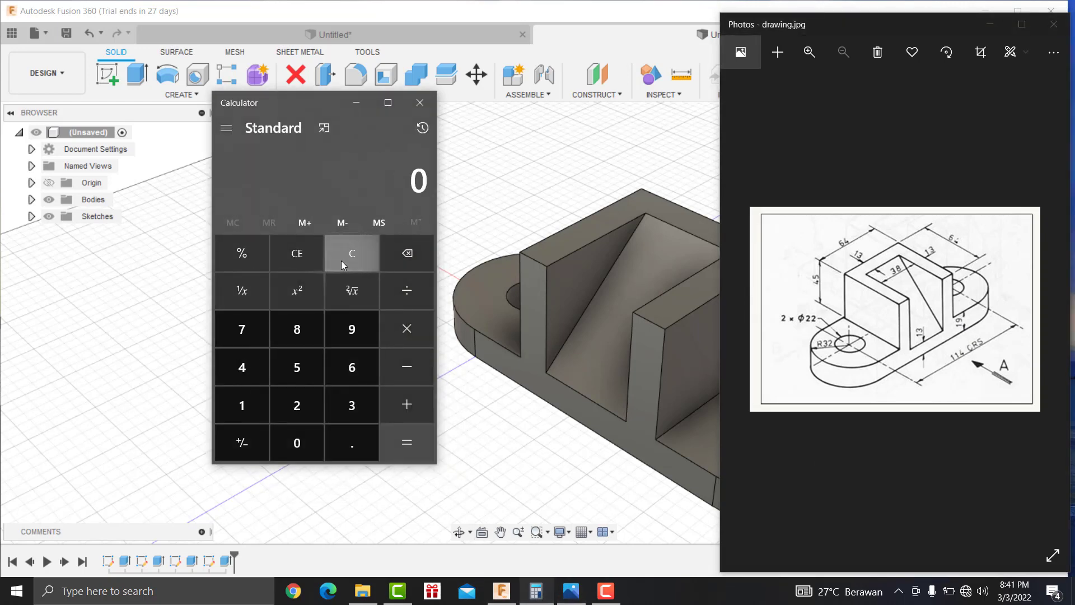
pyautogui.click(242, 407)
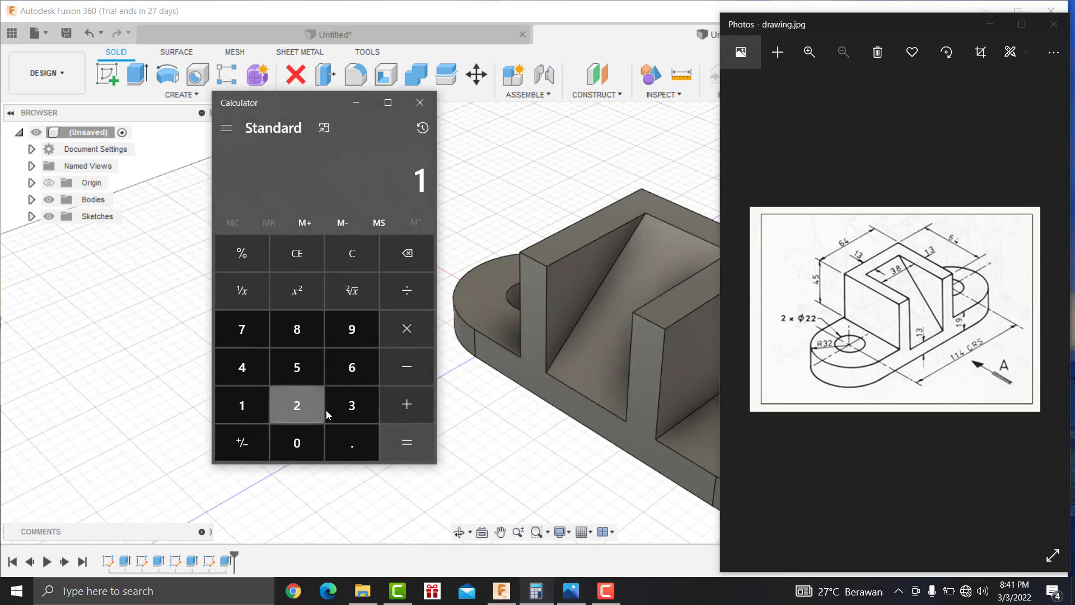
pyautogui.click(345, 331)
pyautogui.click(404, 300)
pyautogui.click(250, 414)
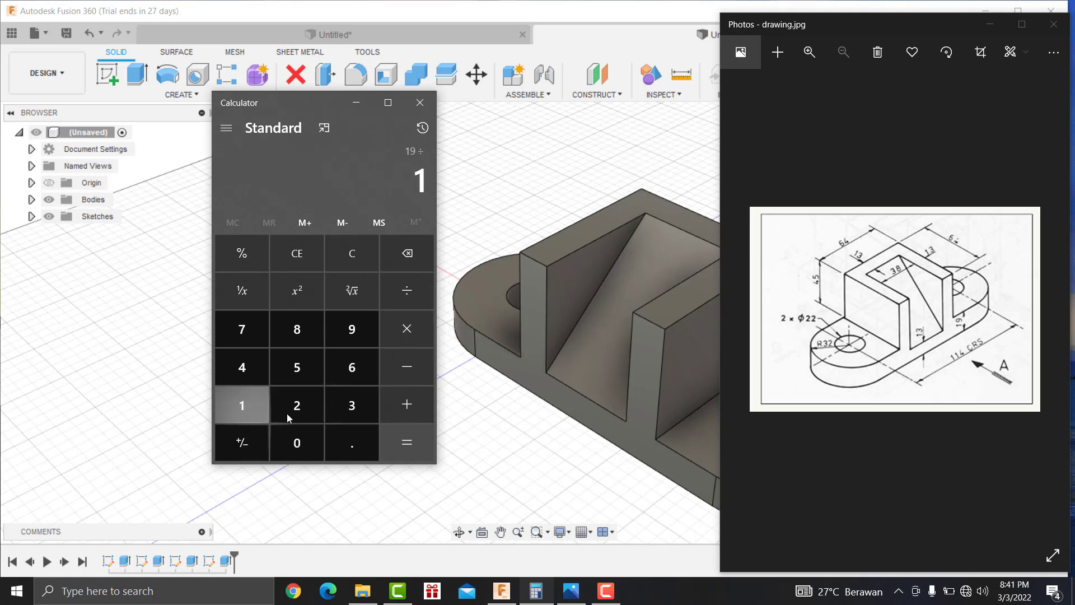
pyautogui.click(288, 411)
pyautogui.click(398, 440)
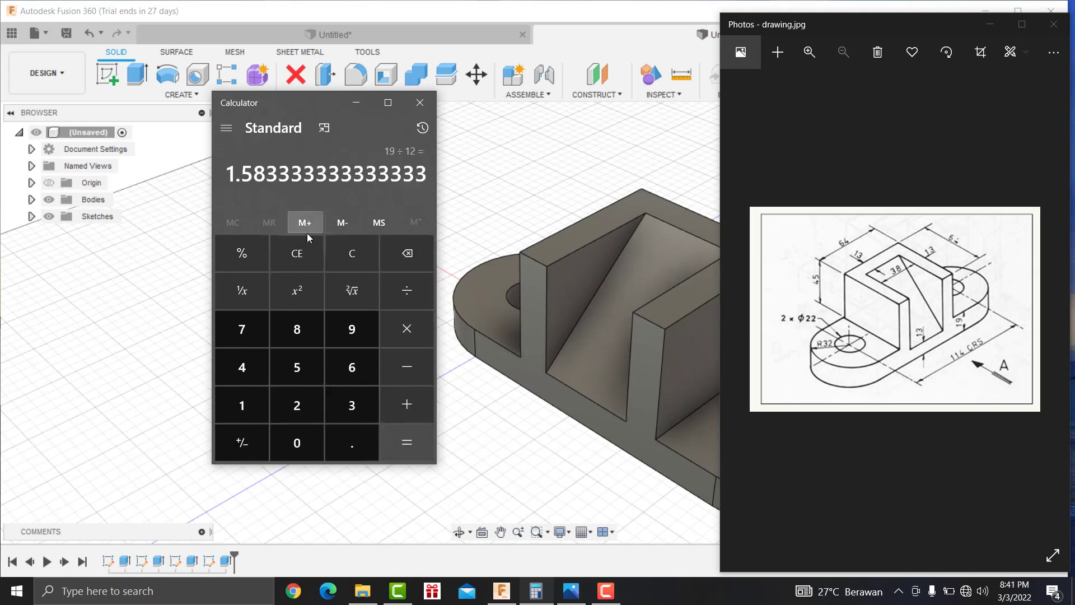
# Step: Recompute 19 ÷ 2 = 9.5, then return to the Fusion 360 model
pyautogui.click(263, 250)
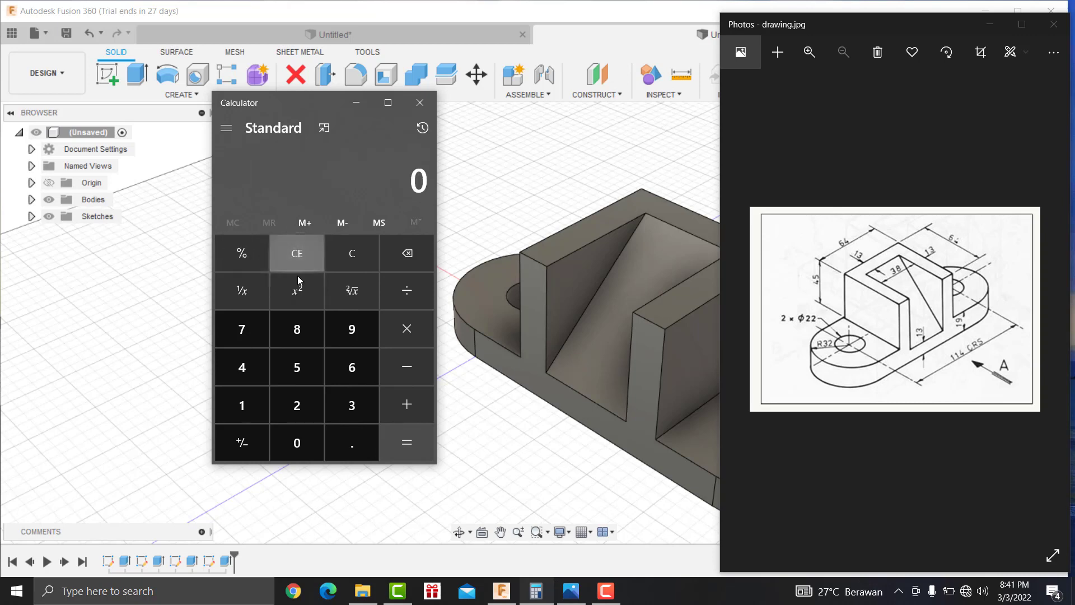
pyautogui.click(257, 408)
pyautogui.click(352, 326)
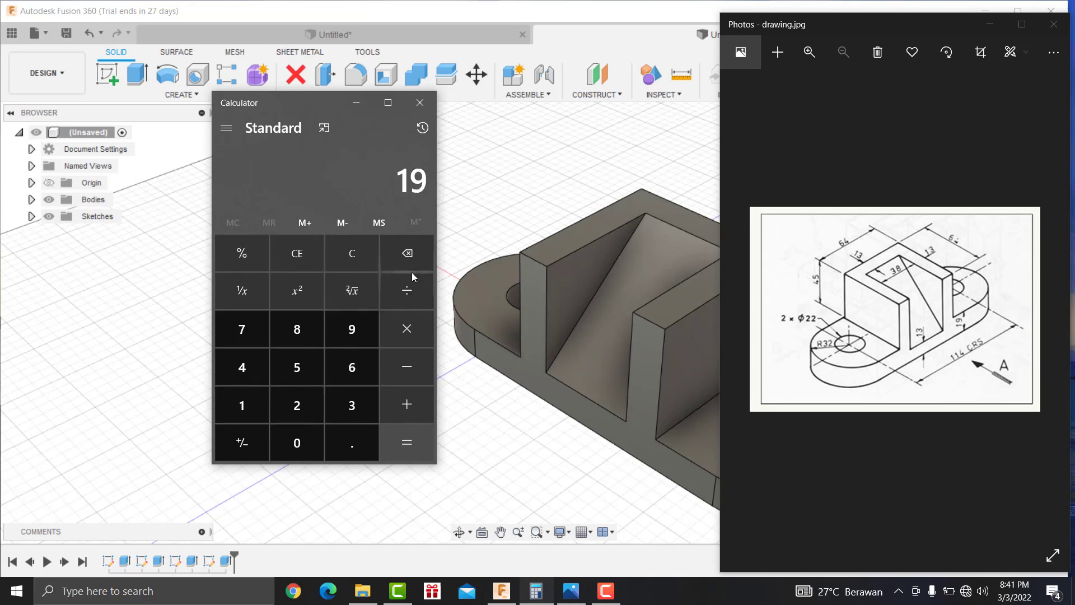
pyautogui.click(412, 283)
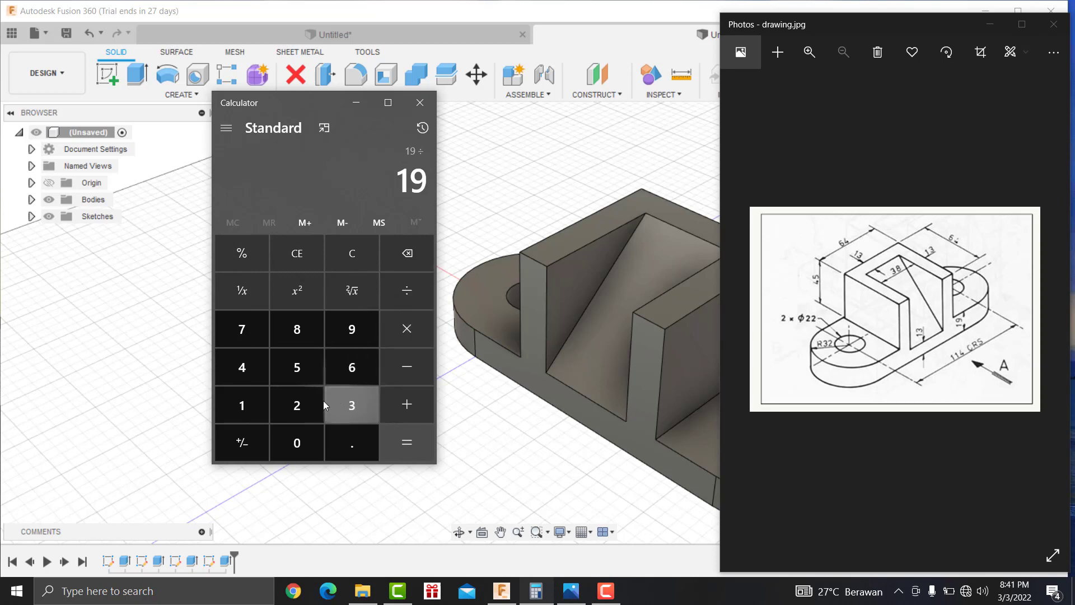
pyautogui.click(302, 405)
pyautogui.click(401, 446)
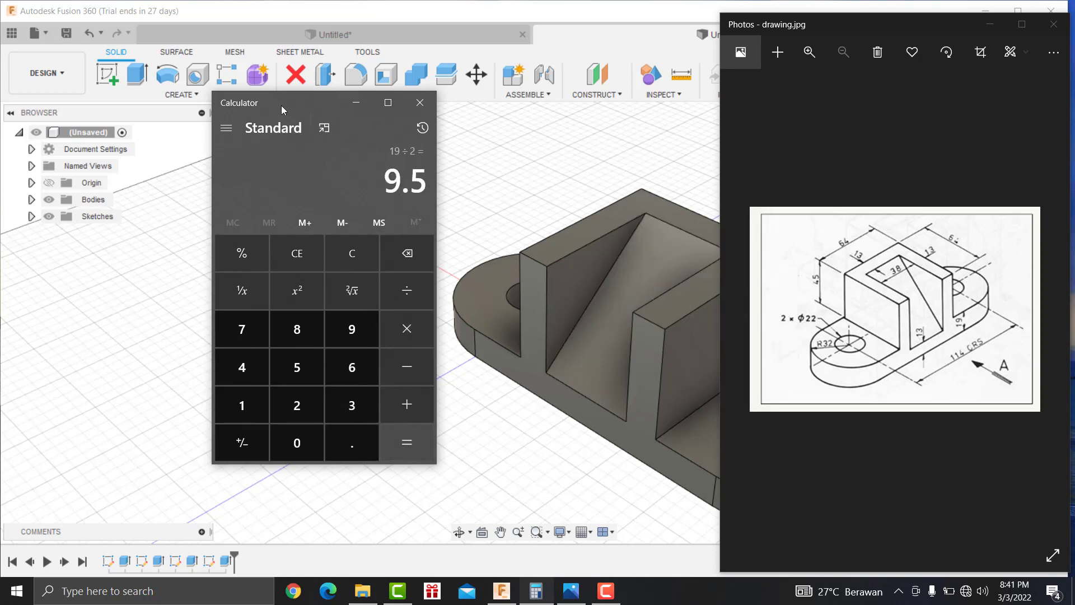
pyautogui.click(356, 106)
pyautogui.click(487, 153)
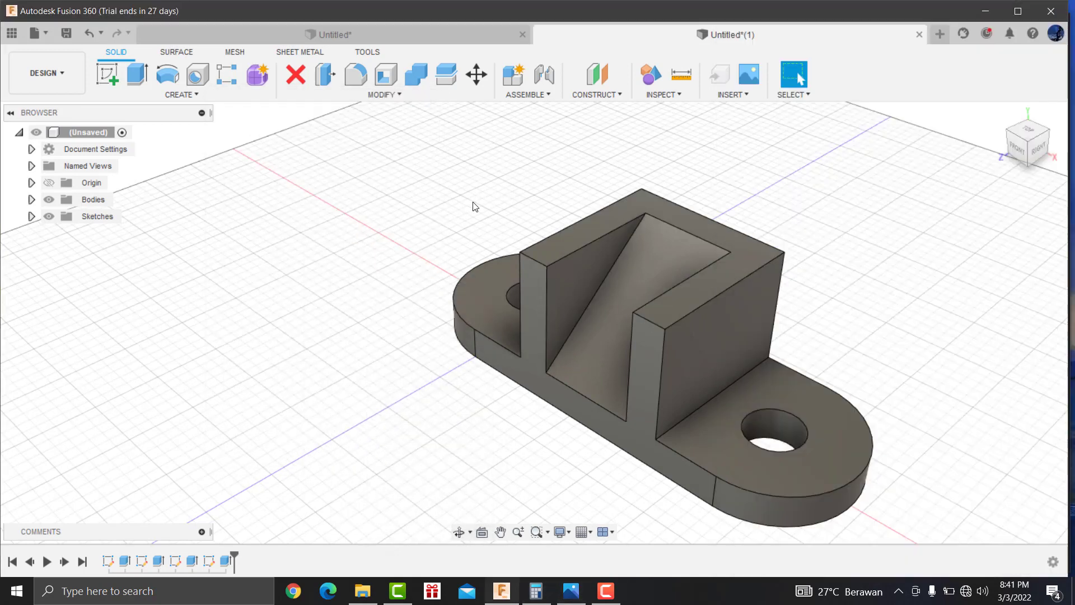
pyautogui.click(485, 304)
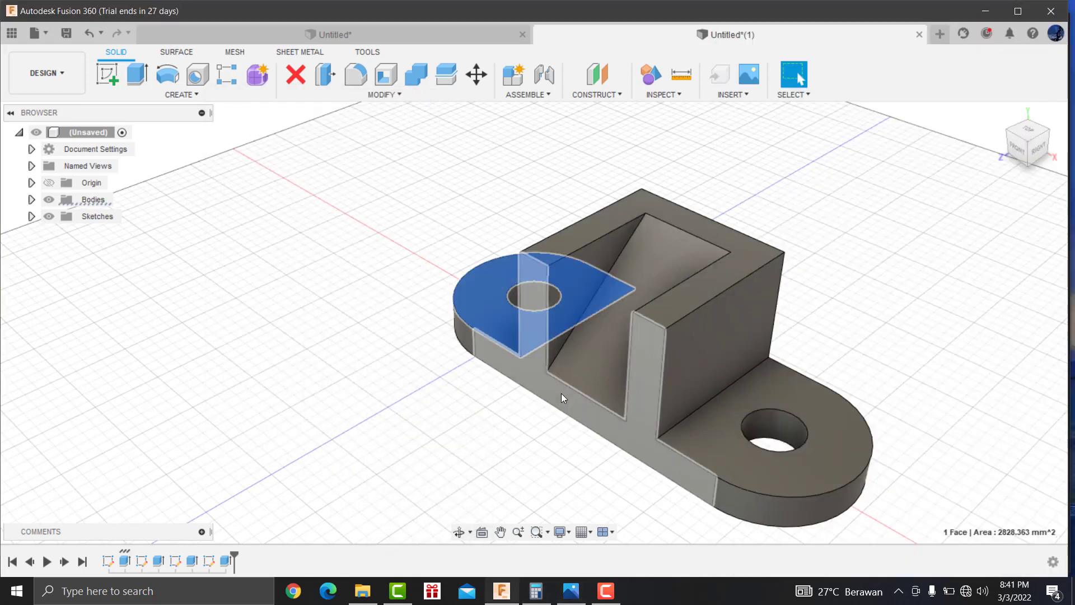
pyautogui.keyDown('ctrl'); pyautogui.click(720, 447); pyautogui.keyUp('ctrl')
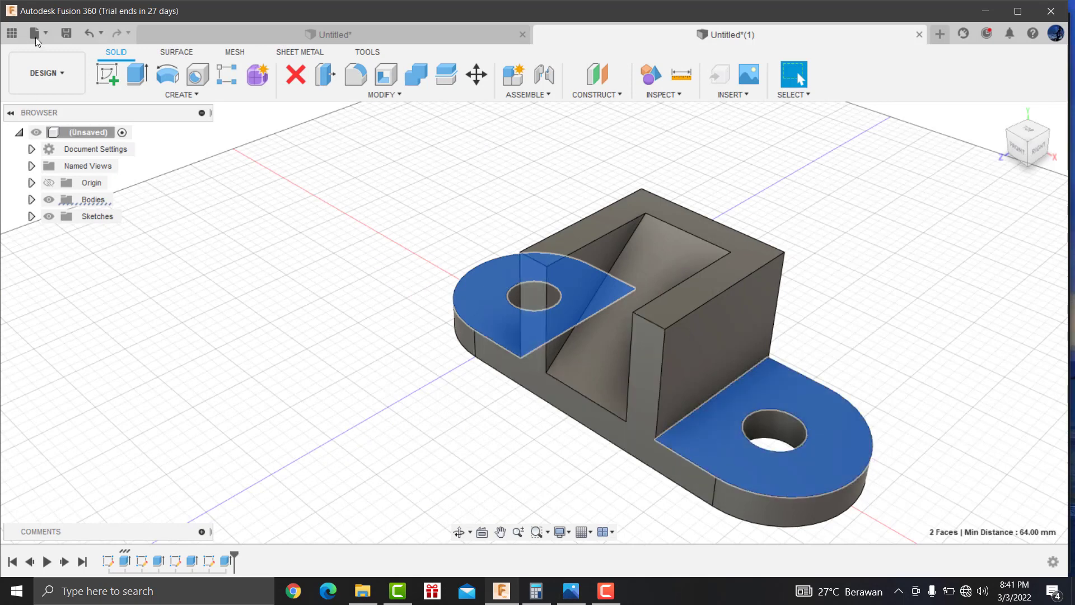
pyautogui.press('e')
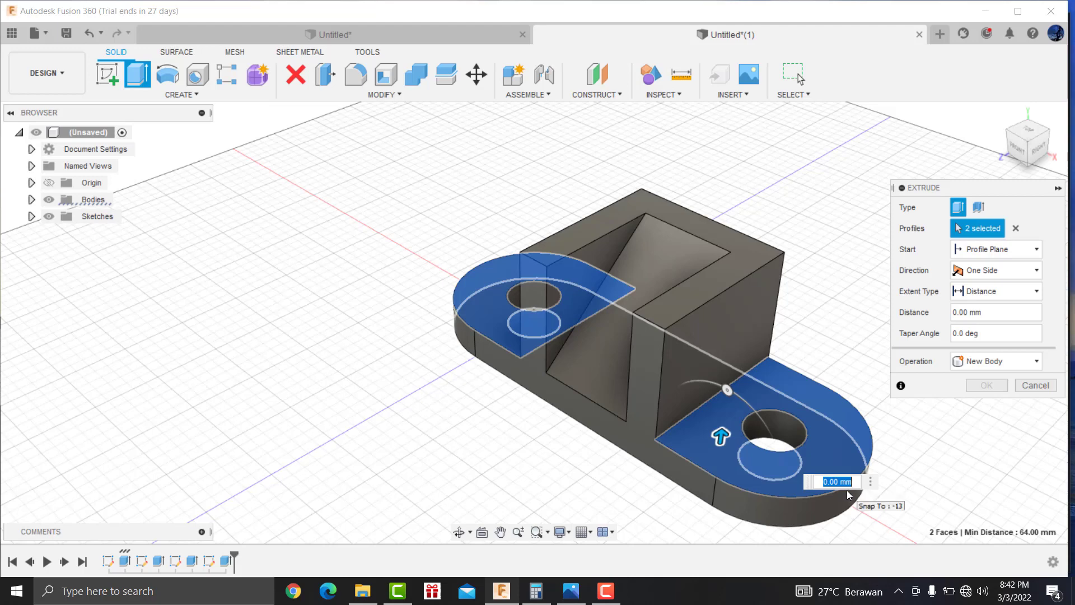
pyautogui.write('9')
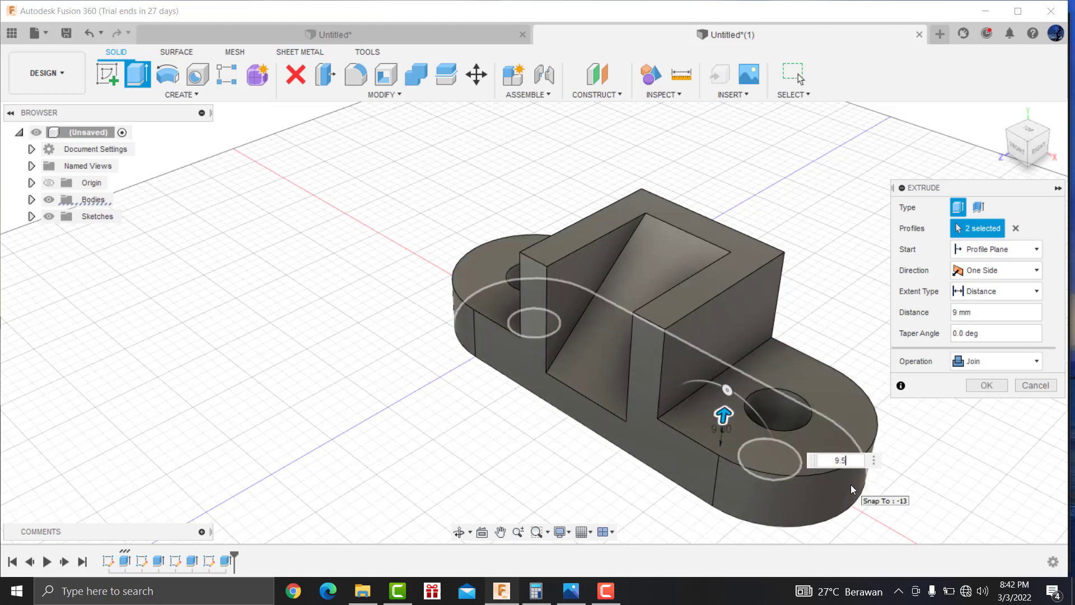
pyautogui.write('.5')
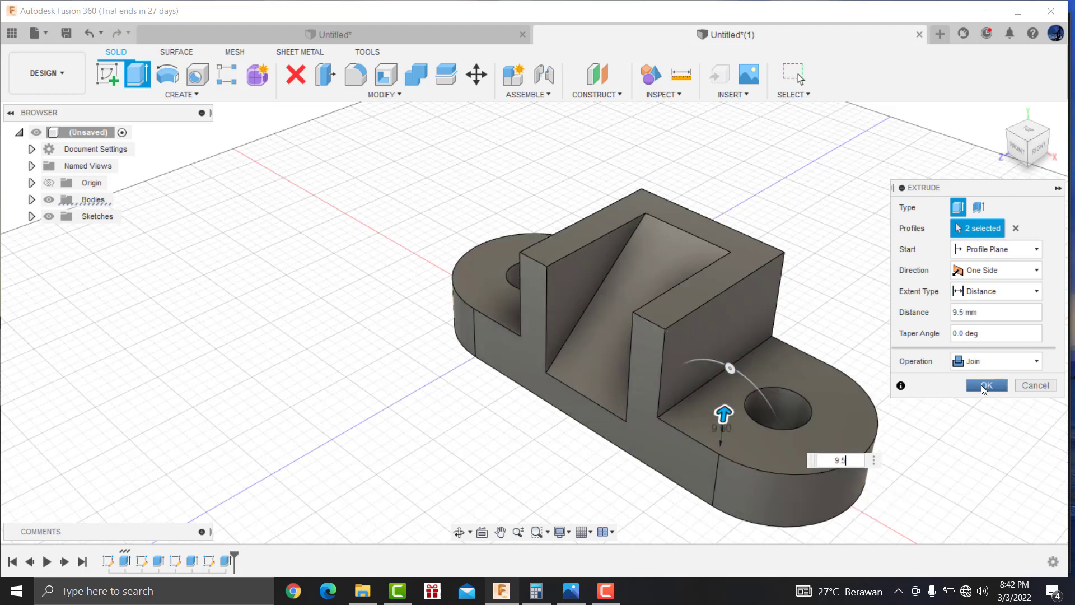
pyautogui.click(986, 386)
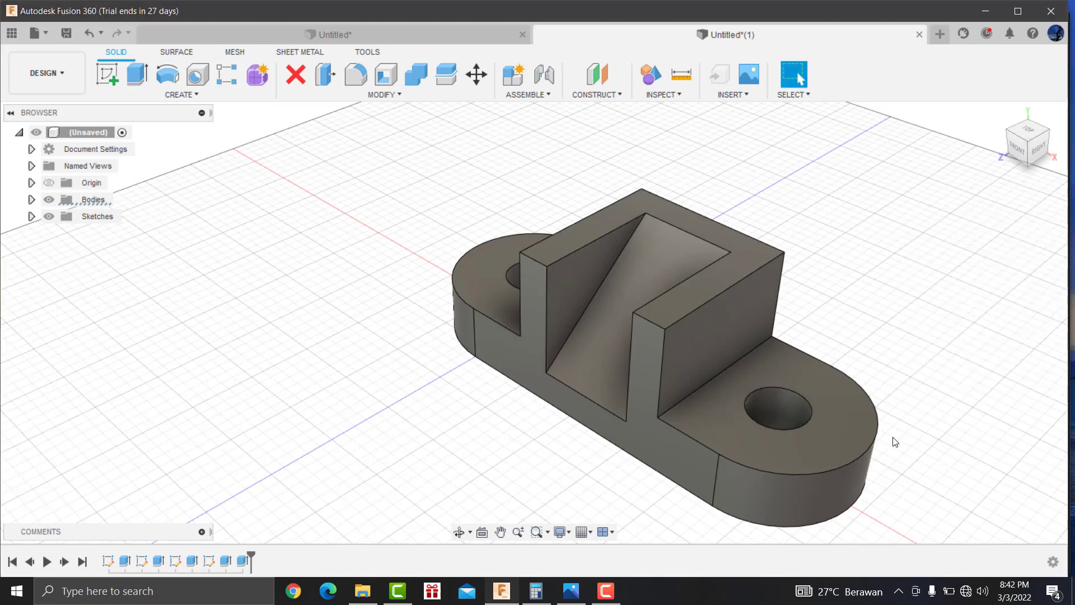
pyautogui.click(461, 532)
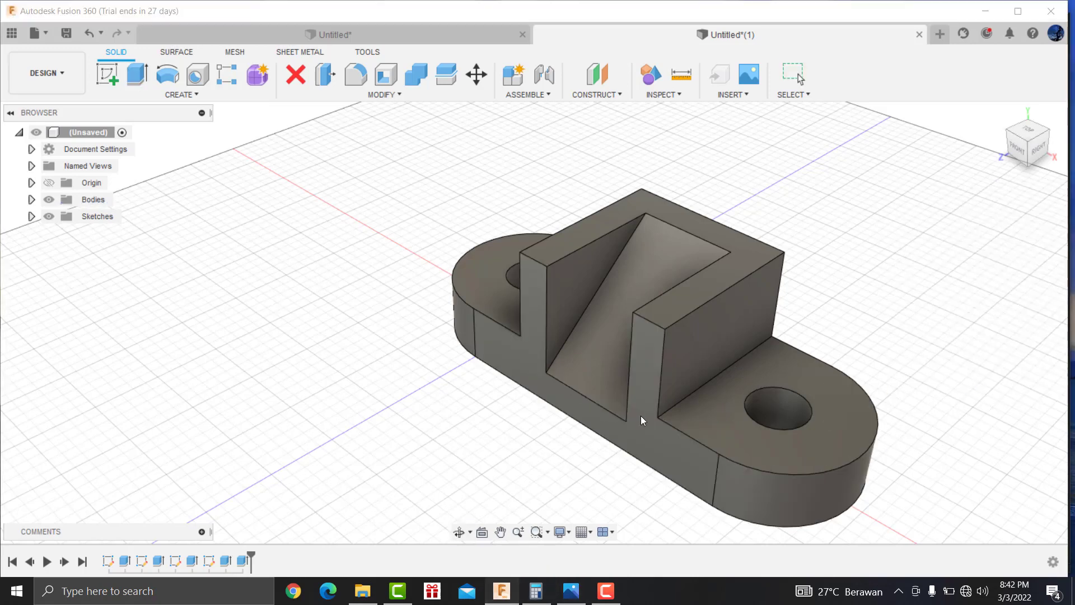
pyautogui.click(461, 532)
pyautogui.moveTo(474, 504)
pyautogui.mouseDown()
pyautogui.moveTo(537, 464)
pyautogui.moveTo(612, 446)
pyautogui.moveTo(571, 425)
pyautogui.moveTo(569, 436)
pyautogui.moveTo(597, 453)
pyautogui.moveTo(528, 435)
pyautogui.moveTo(588, 457)
pyautogui.mouseUp()
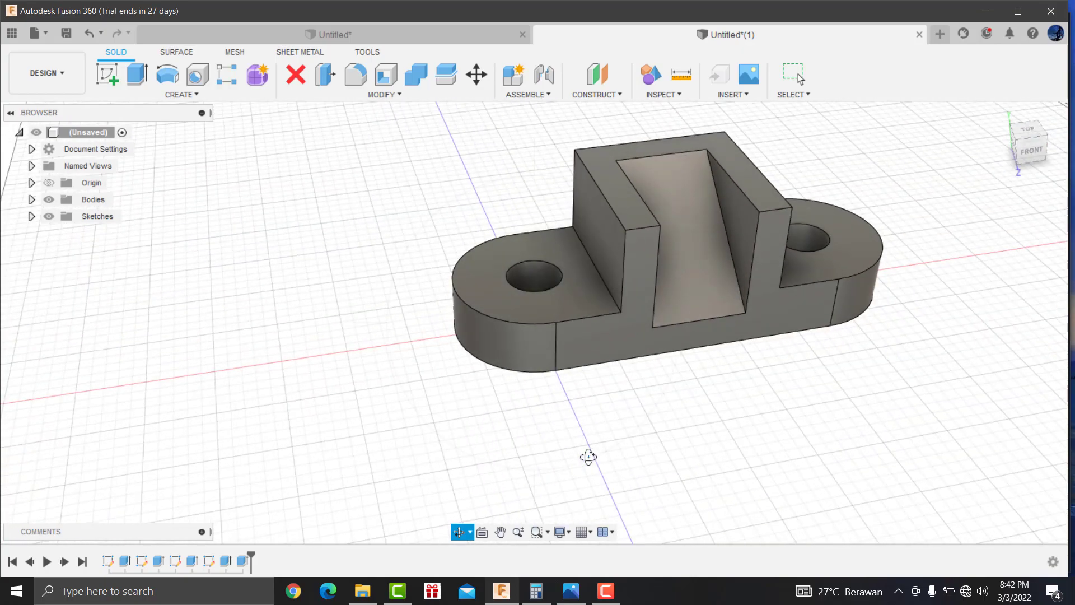
pyautogui.rightClick(686, 392)
pyautogui.click(728, 389)
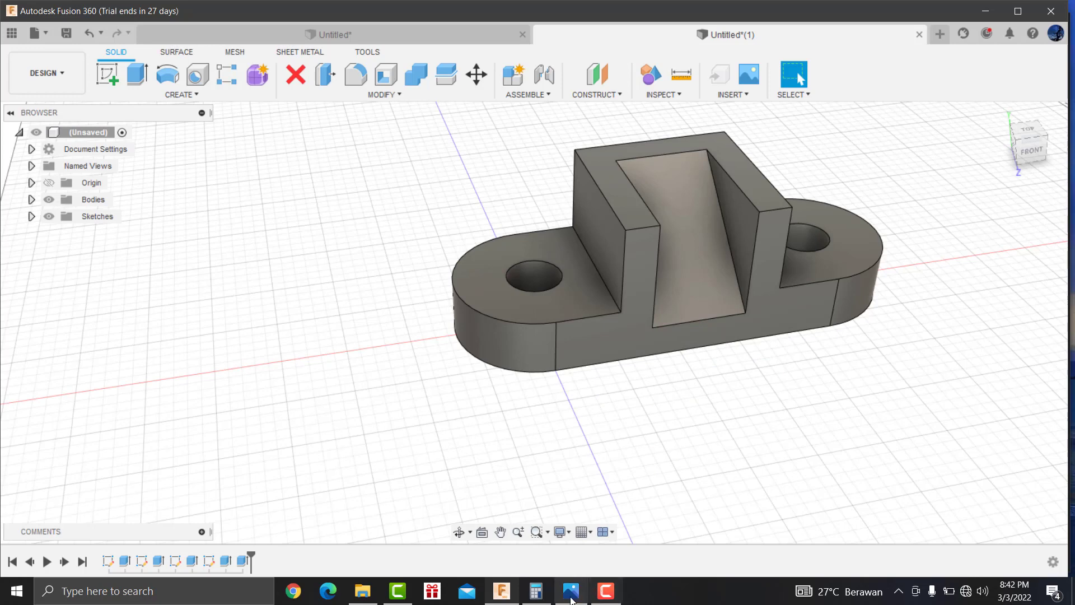
pyautogui.click(571, 591)
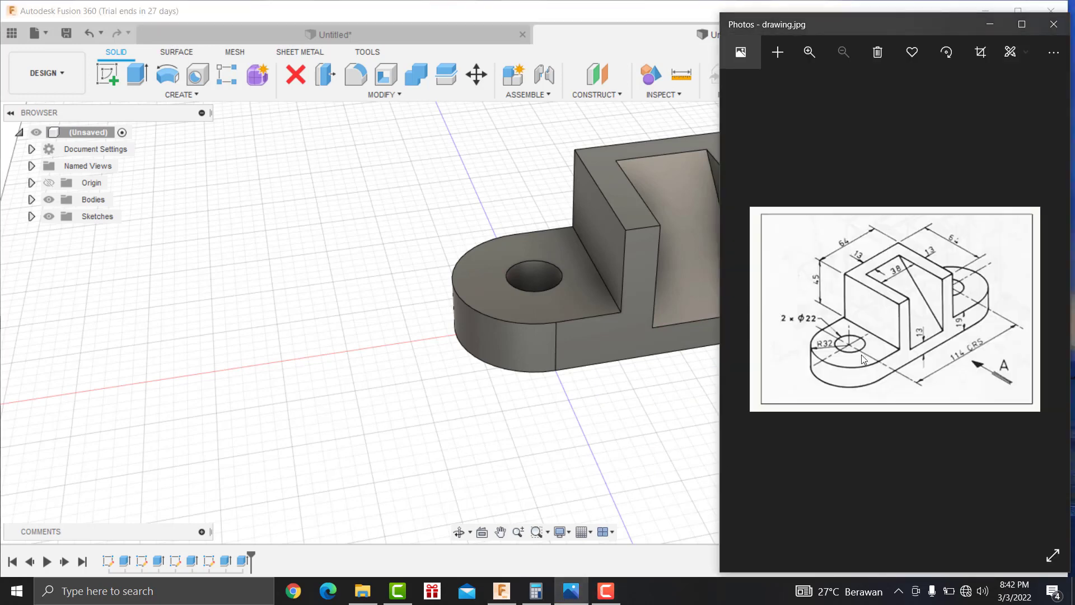
pyautogui.click(510, 404)
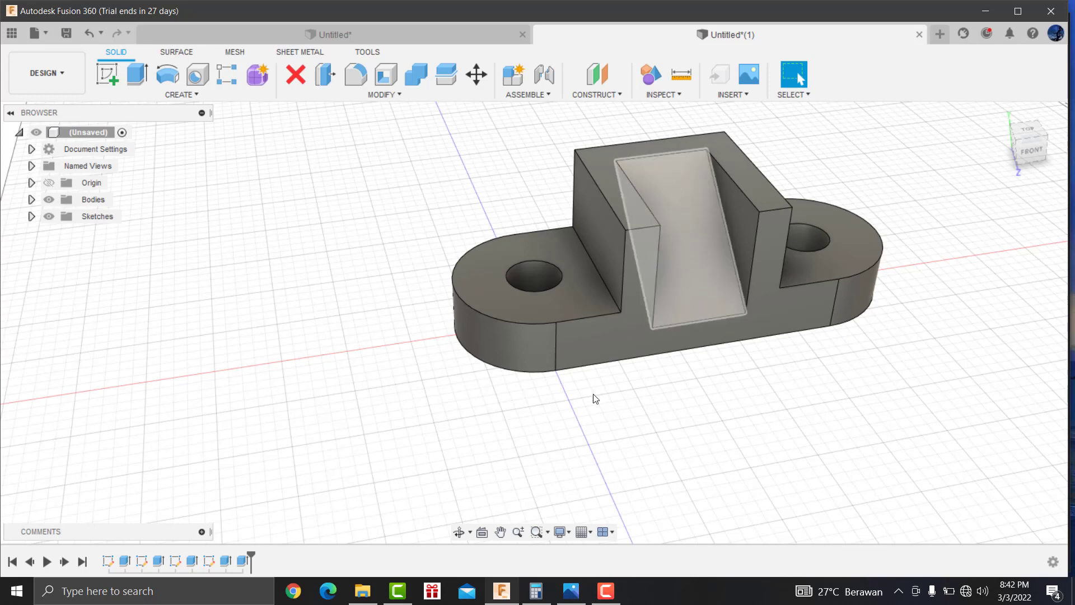
pyautogui.click(458, 532)
pyautogui.moveTo(532, 392); pyautogui.dragTo(606, 337)
pyautogui.rightClick(823, 228)
pyautogui.press('Escape')
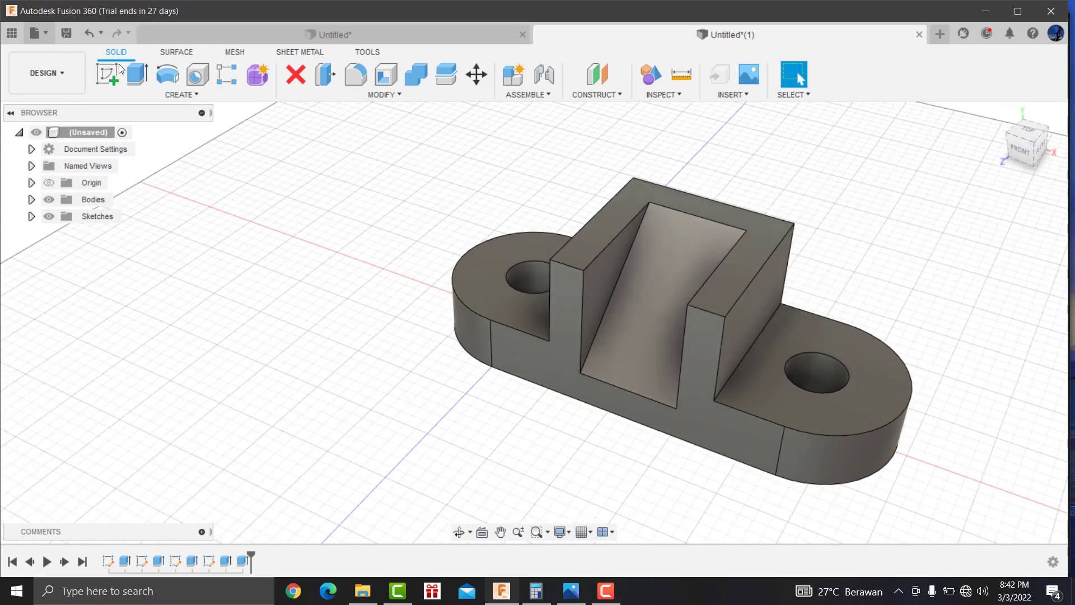
# Step: Start a drawing from the design and name the model '3D ke 2d'
pyautogui.click(62, 73)
pyautogui.moveTo(36, 254)
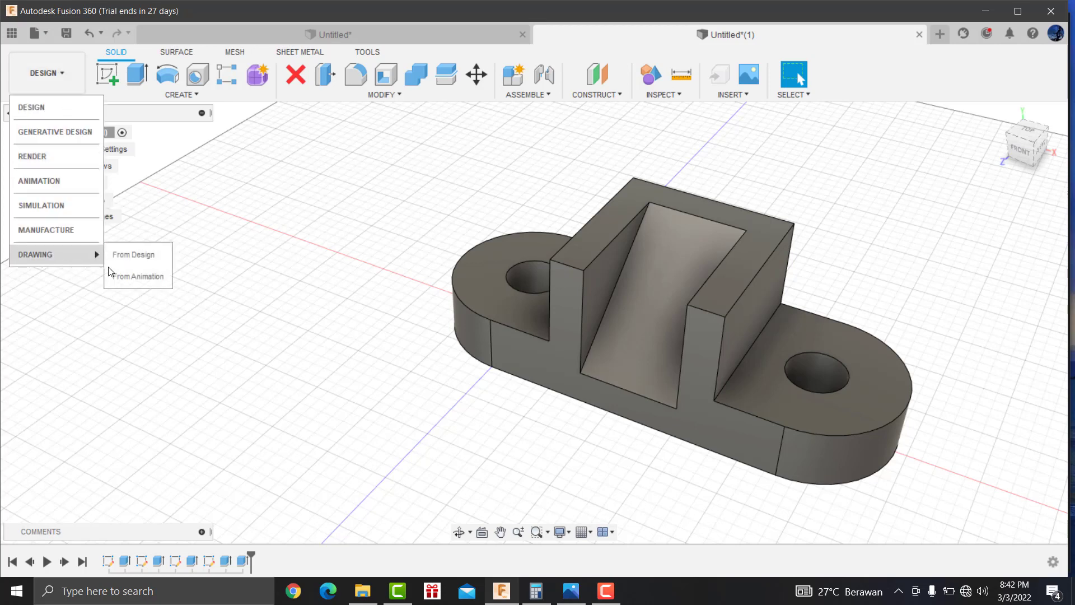
pyautogui.click(146, 257)
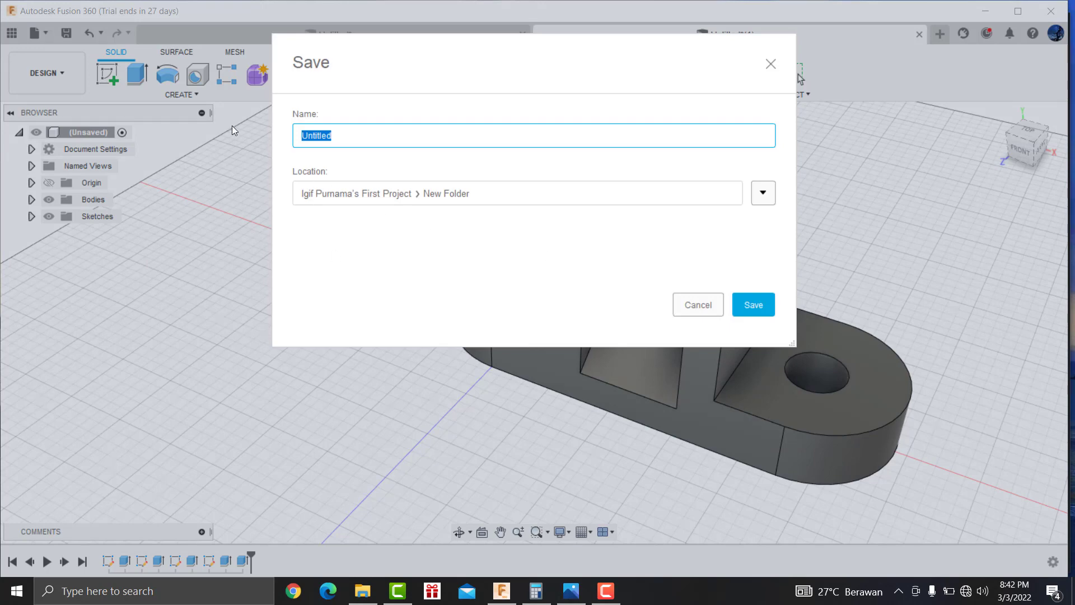
pyautogui.write('3D')
pyautogui.write(' KE')
pyautogui.press('BackSpace')
pyautogui.press('BackSpace')
pyautogui.write('ke ')
pyautogui.write('2d')
# Step: Save '3D ke 2d' and create an ISO drawing on an A4 (210mm x 297mm) sheet
pyautogui.click(754, 306)
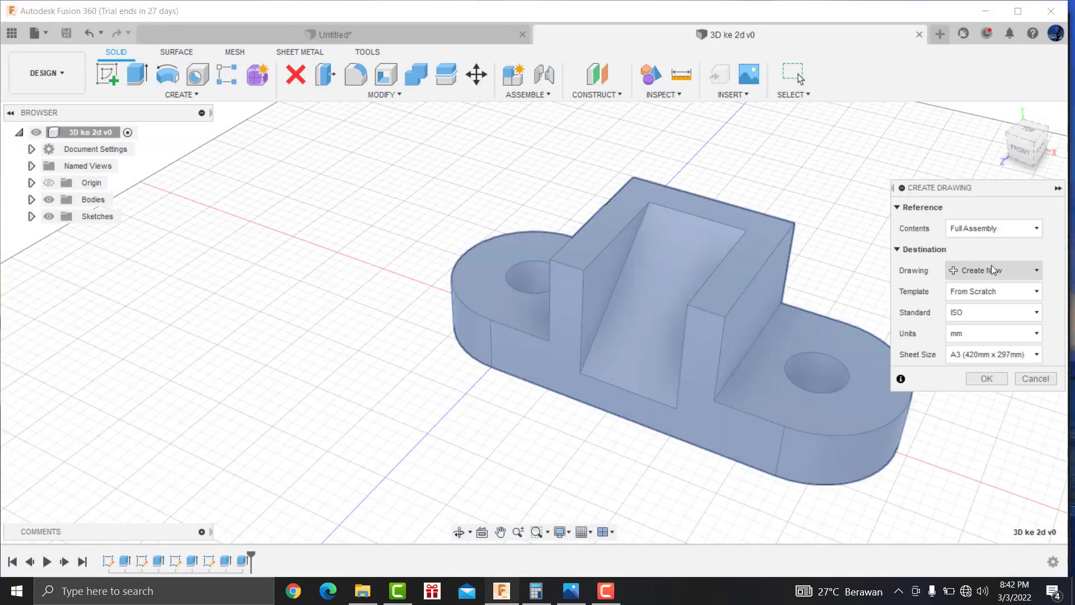
pyautogui.click(995, 321)
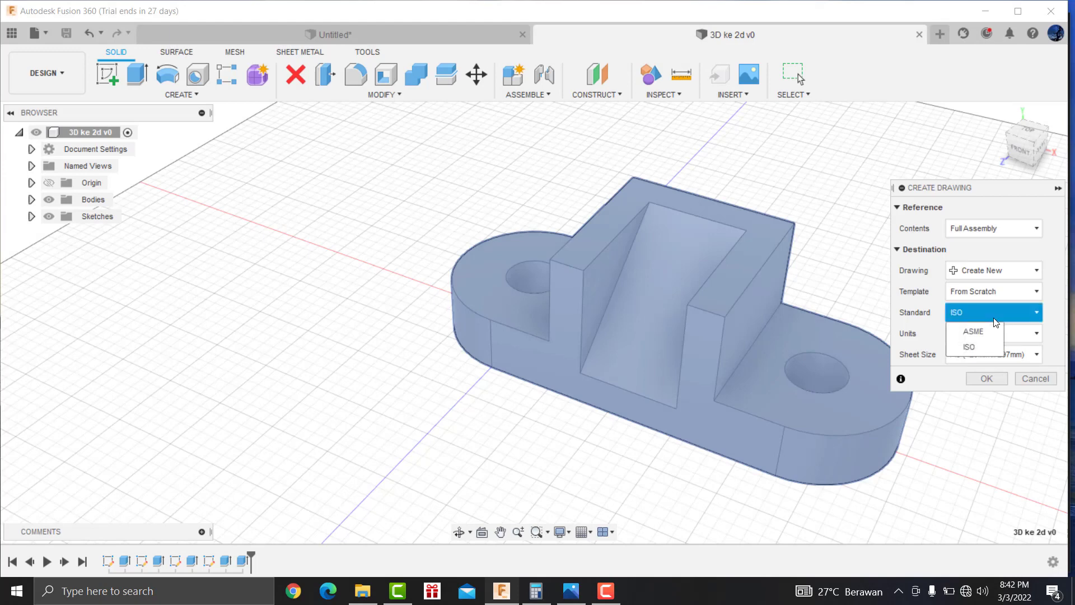
pyautogui.click(972, 347)
pyautogui.click(997, 358)
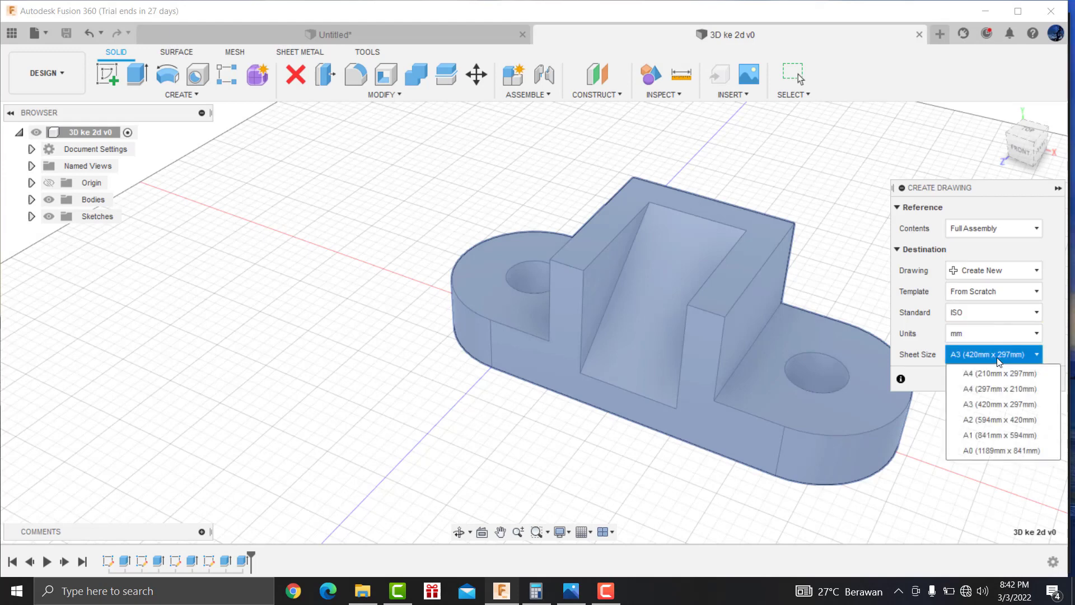
pyautogui.click(993, 377)
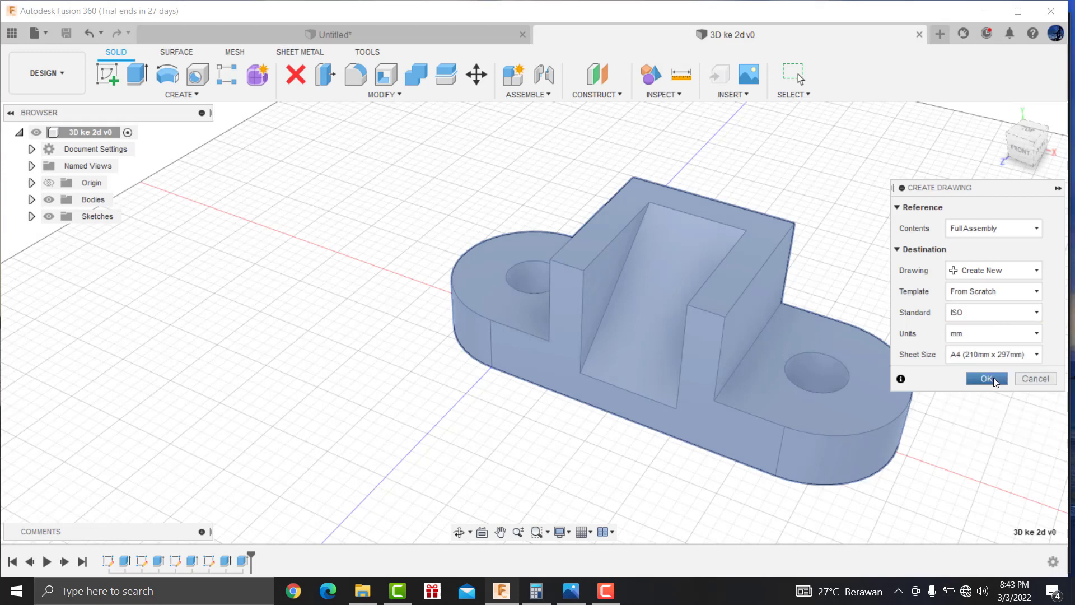
pyautogui.click(990, 286)
pyautogui.click(1014, 229)
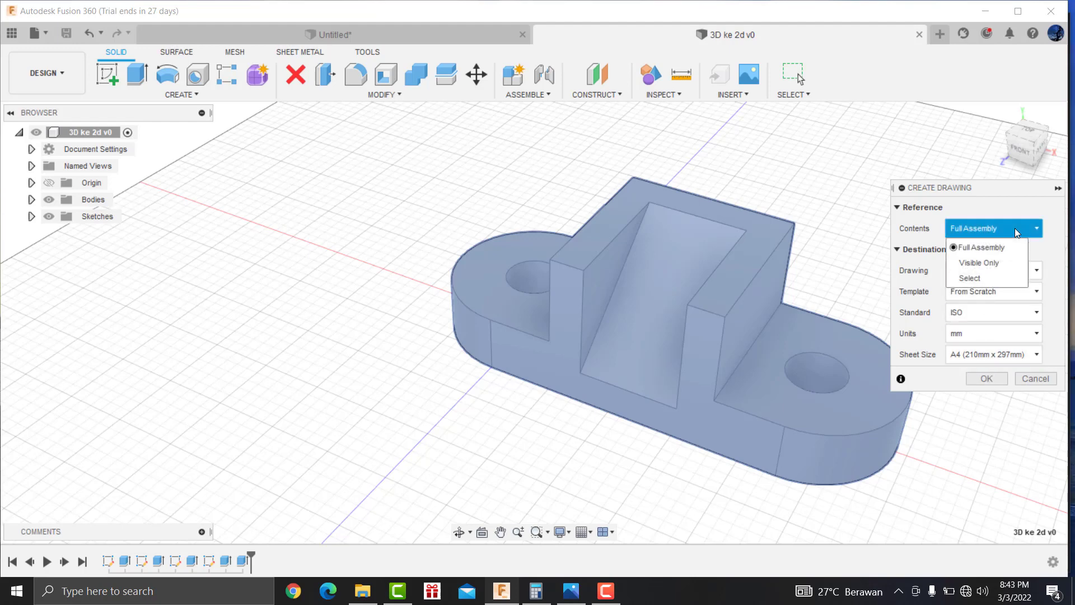
pyautogui.click(1015, 227)
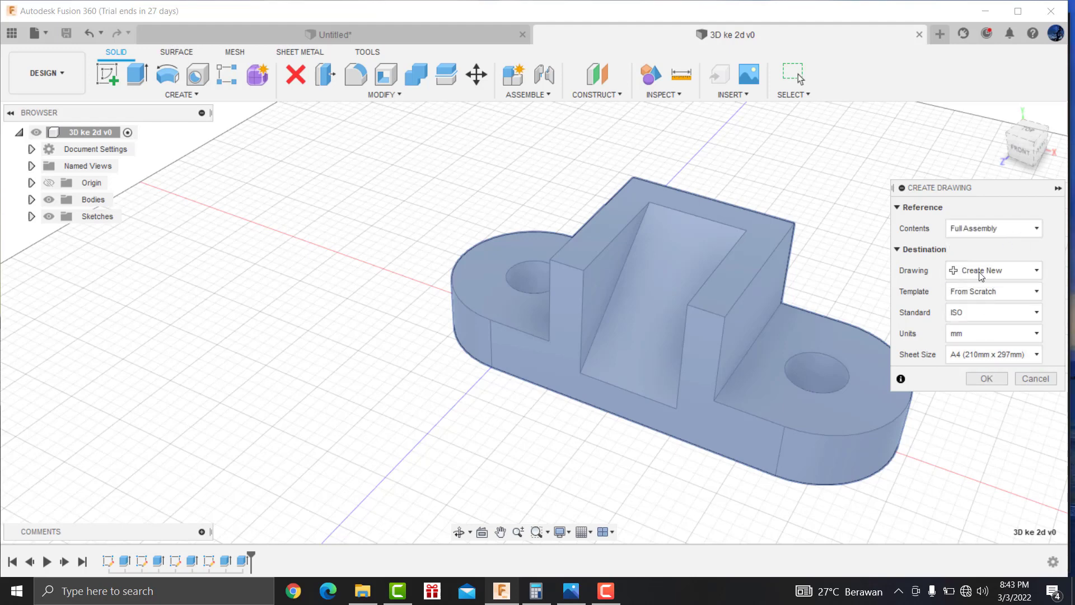
pyautogui.click(984, 381)
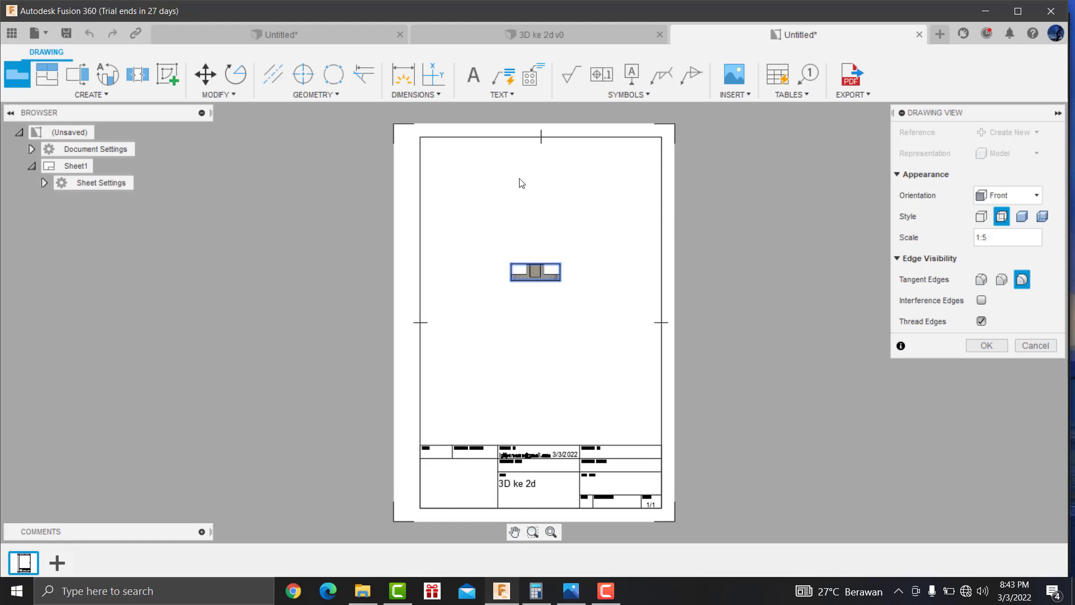
# Step: Set tangent edges to Shortened and place the 1:5 front view
pyautogui.click(983, 280)
pyautogui.click(1001, 280)
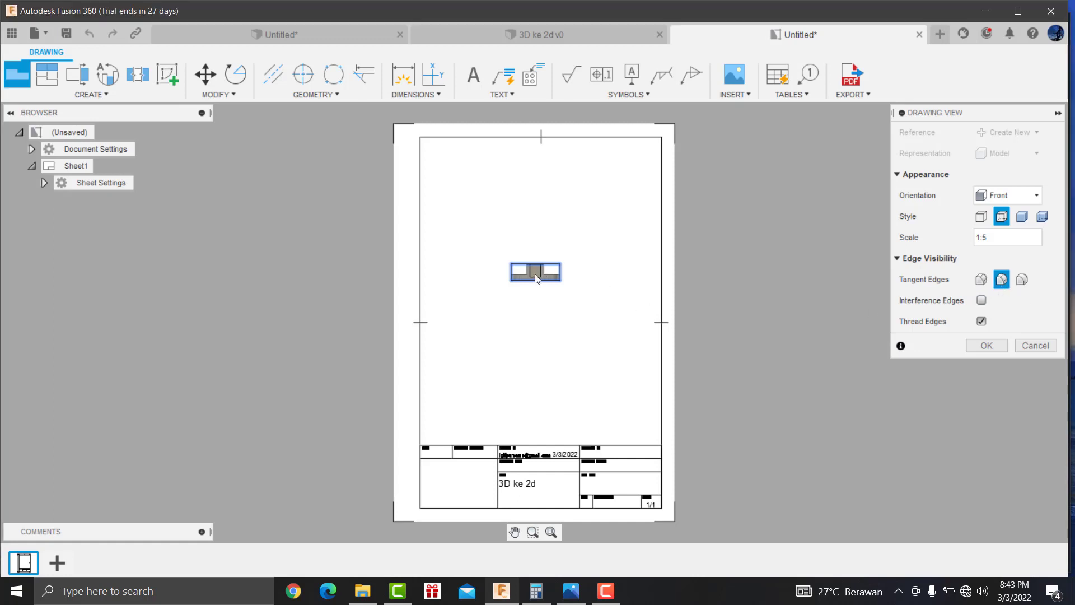
pyautogui.click(987, 347)
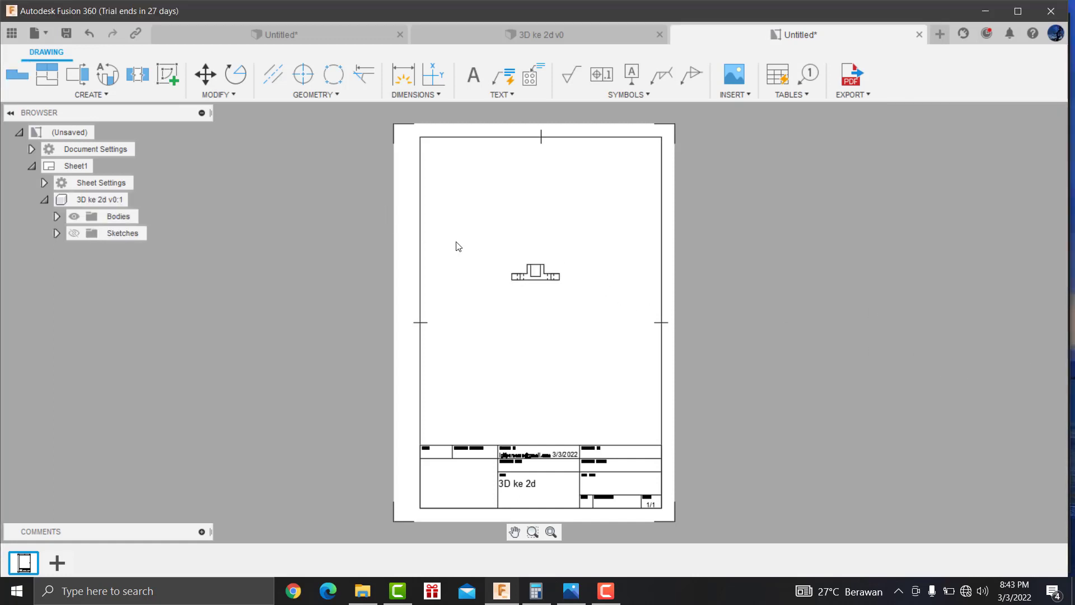
pyautogui.scroll(2, 546, 280)
pyautogui.scroll(1, 546, 249)
pyautogui.scroll(1, 534, 241)
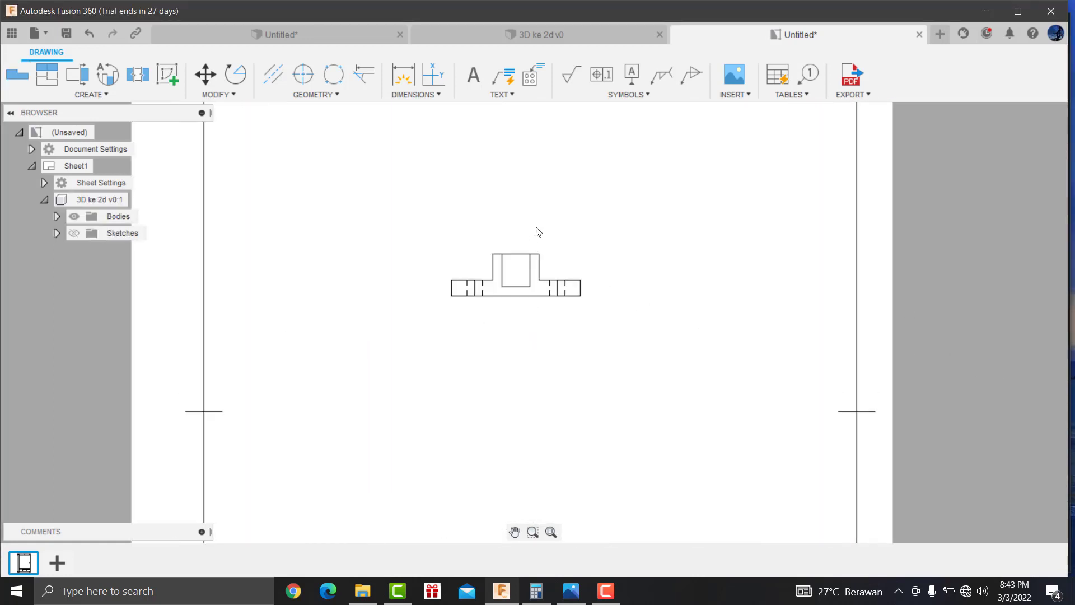
pyautogui.scroll(1, 536, 236)
pyautogui.scroll(-2, 537, 235)
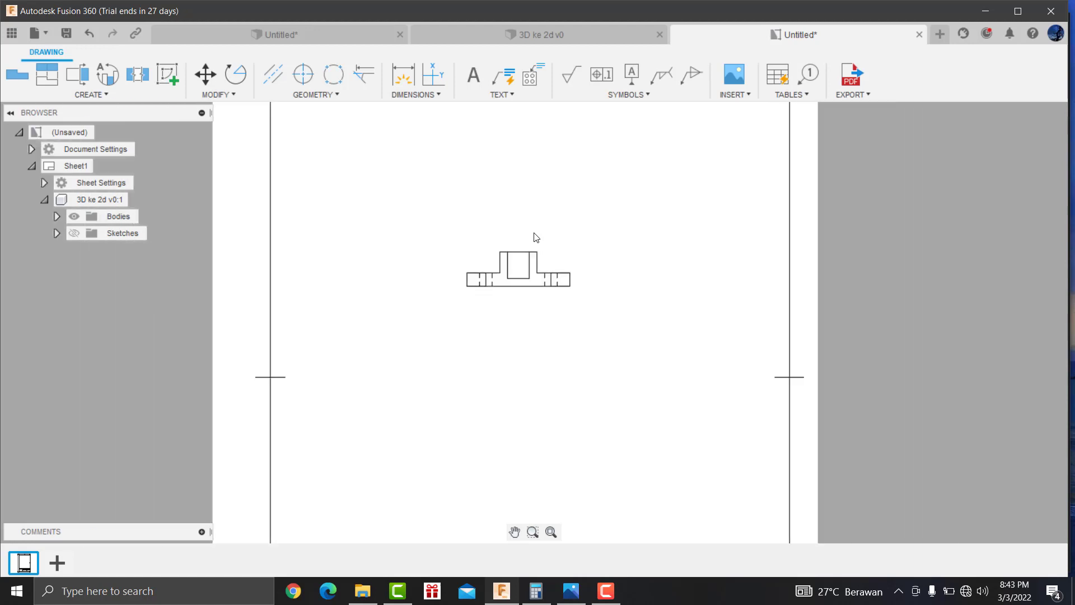
# Step: Try a Break View on the front view, then cancel it
pyautogui.click(137, 73)
pyautogui.click(519, 276)
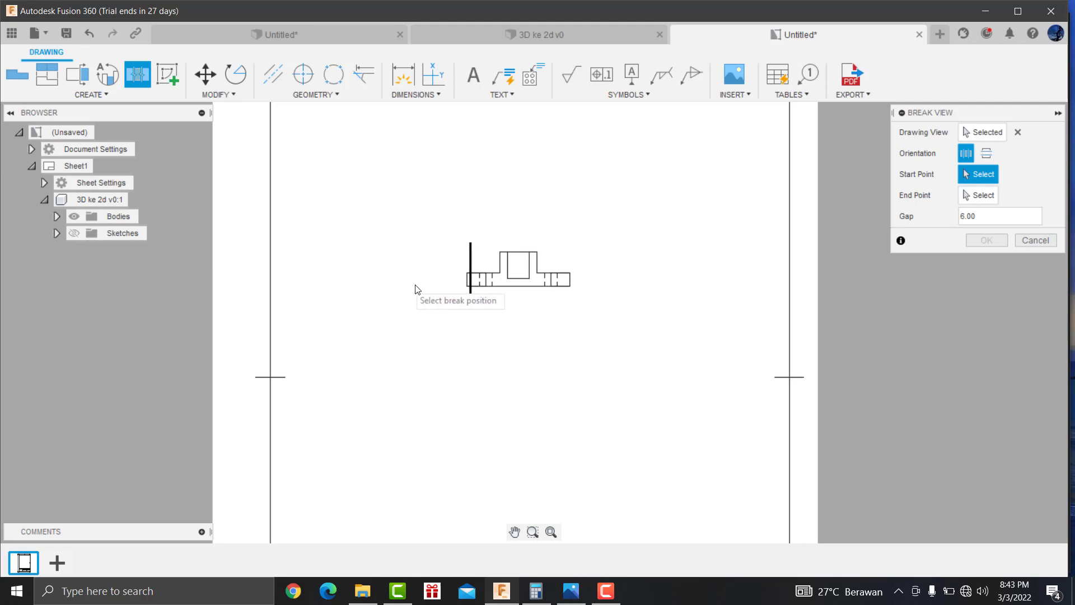
pyautogui.click(432, 297)
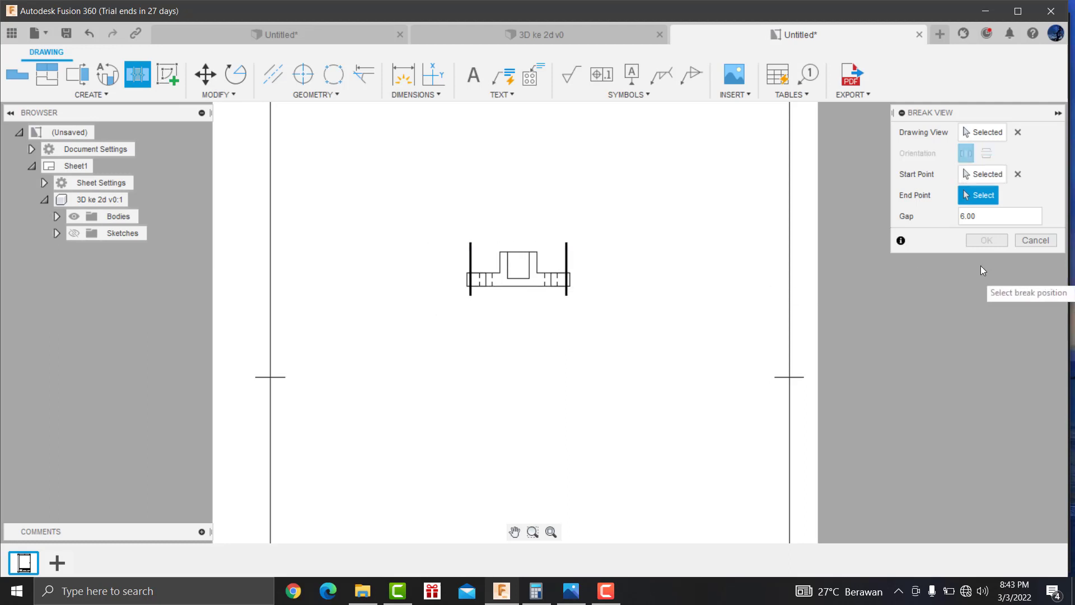
pyautogui.click(1021, 241)
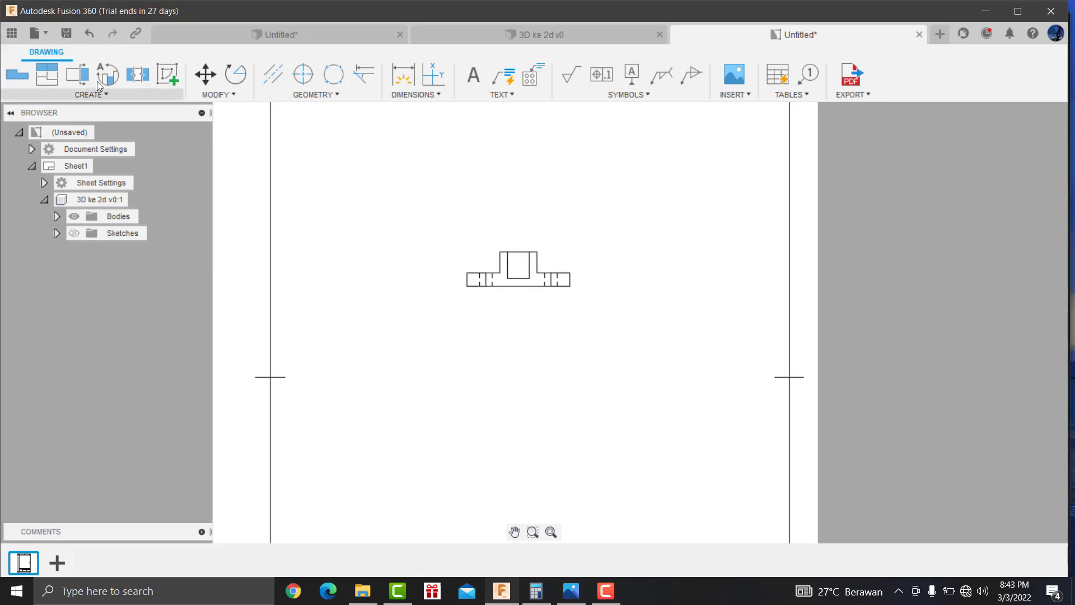
# Step: Project a side view left of and a top view above the front view
pyautogui.click(505, 282)
pyautogui.click(436, 288)
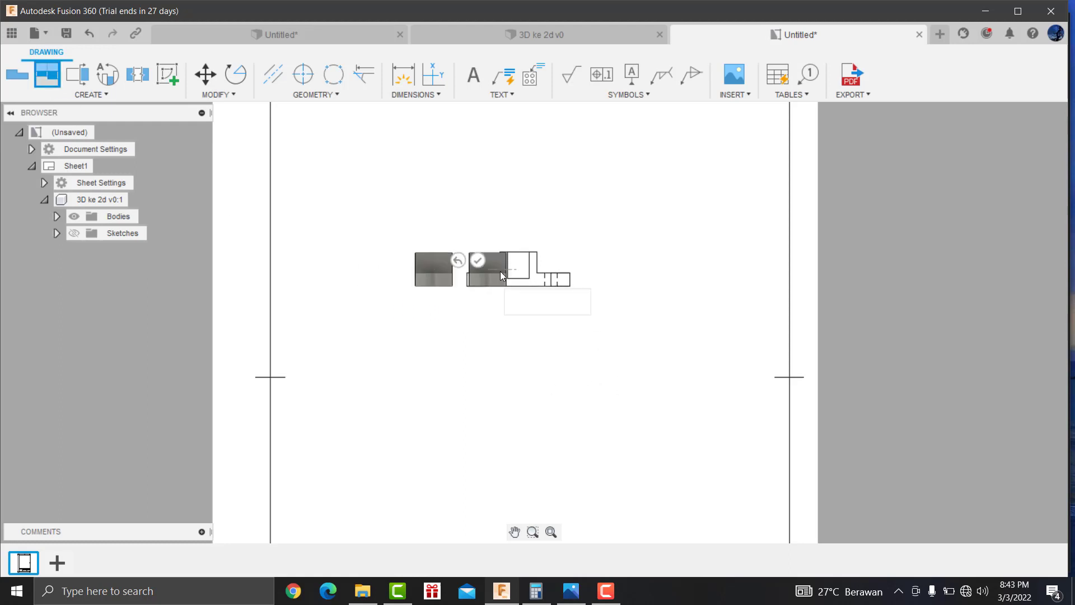
pyautogui.click(512, 209)
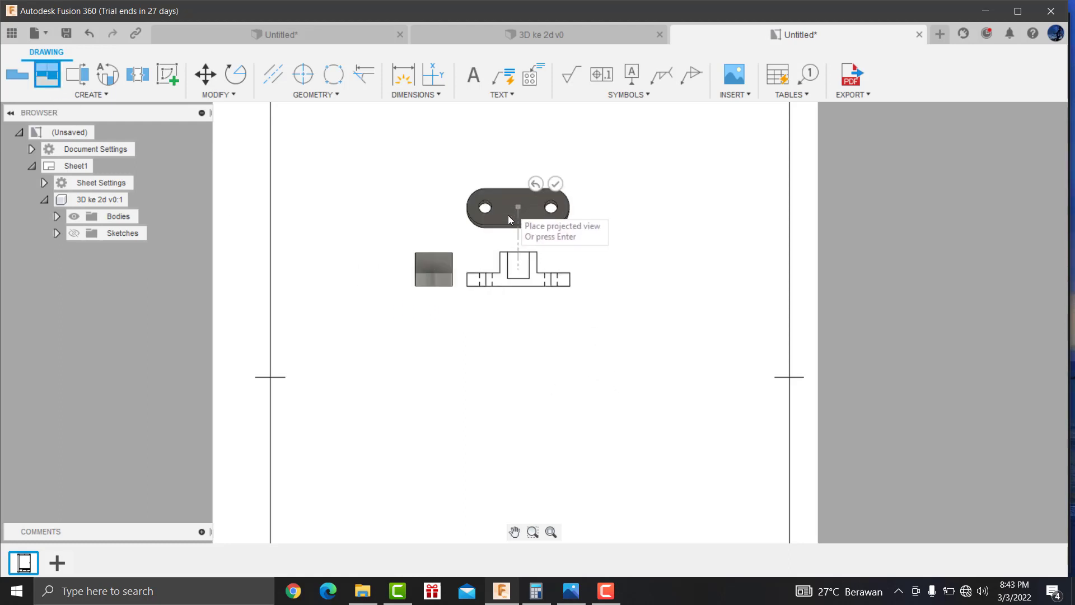
pyautogui.click(555, 185)
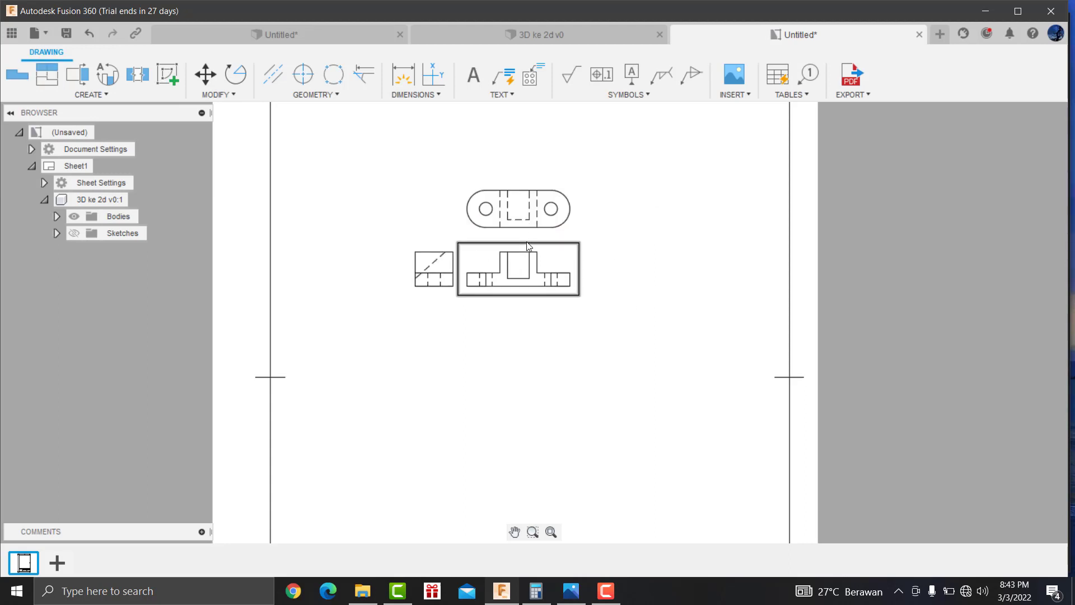
# Step: Delete the top view from the sheet
pyautogui.rightClick(507, 223)
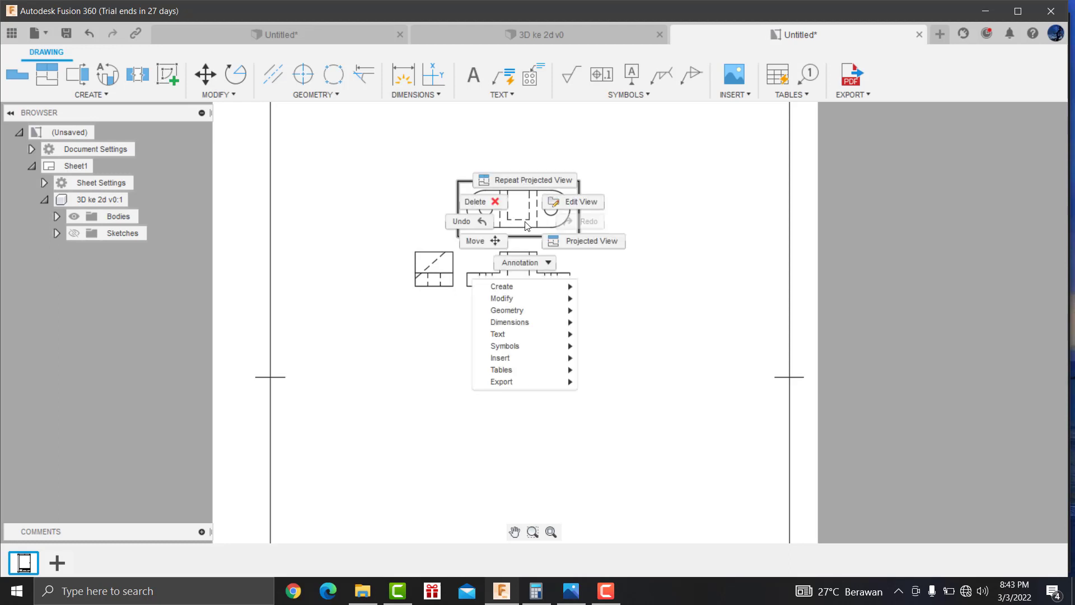
pyautogui.click(481, 200)
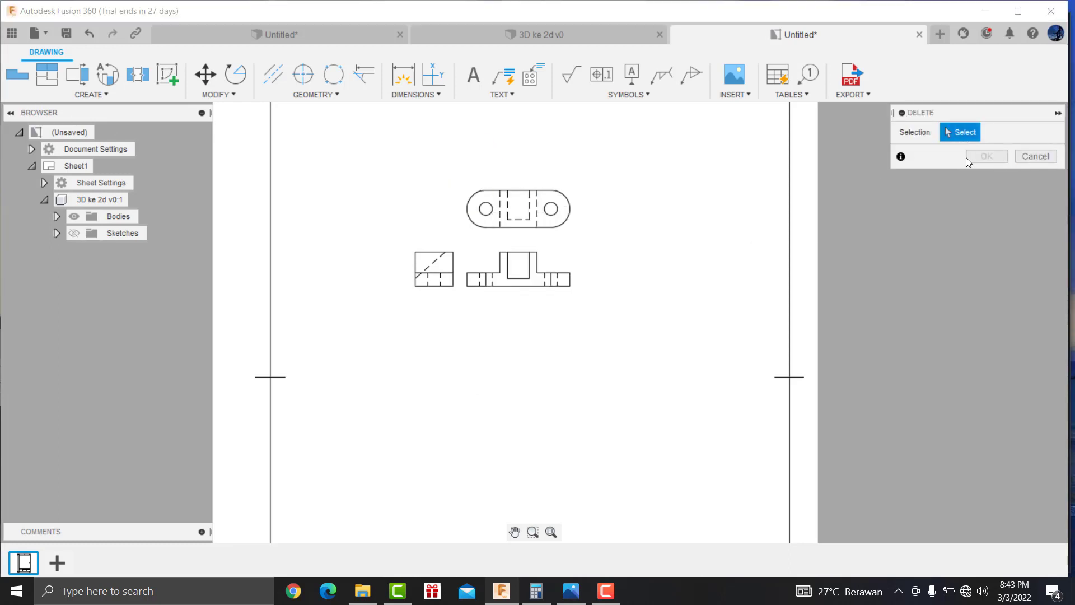
pyautogui.click(1027, 156)
pyautogui.rightClick(507, 214)
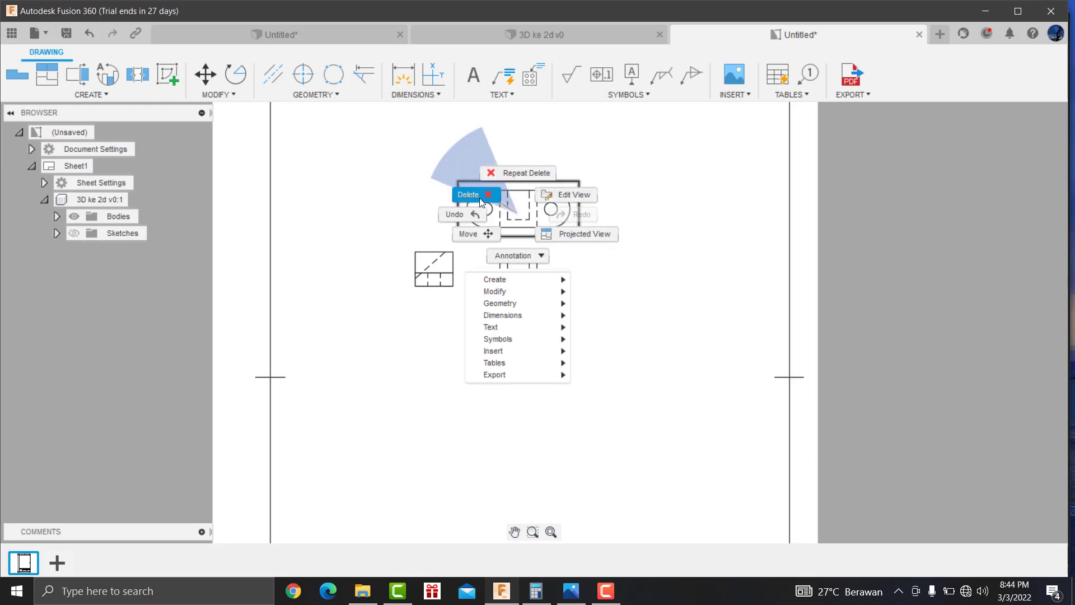
pyautogui.click(480, 197)
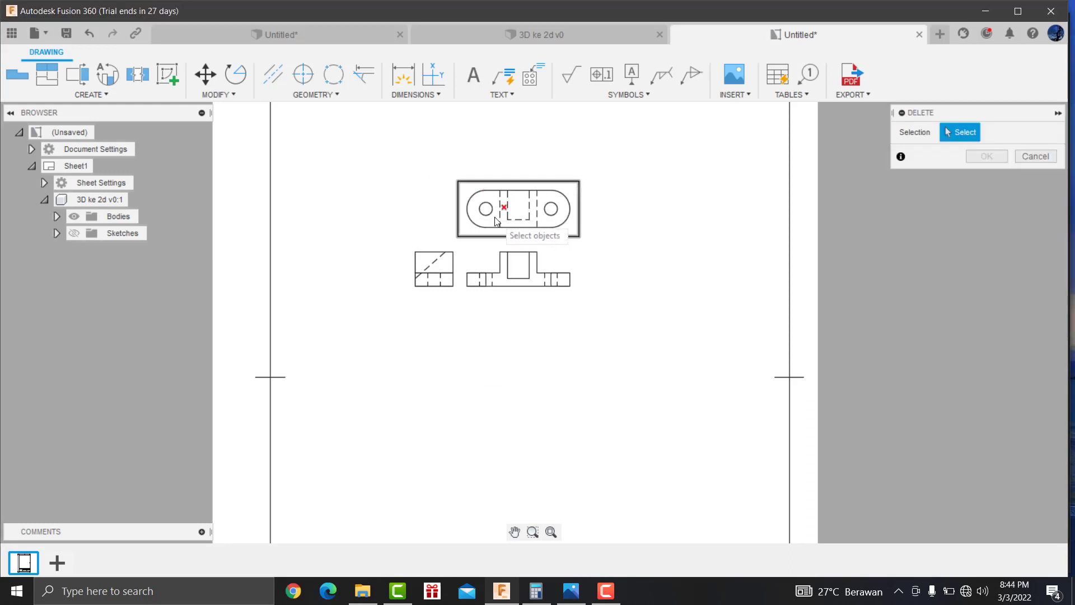
pyautogui.click(495, 220)
pyautogui.rightClick(495, 220)
pyautogui.click(495, 181)
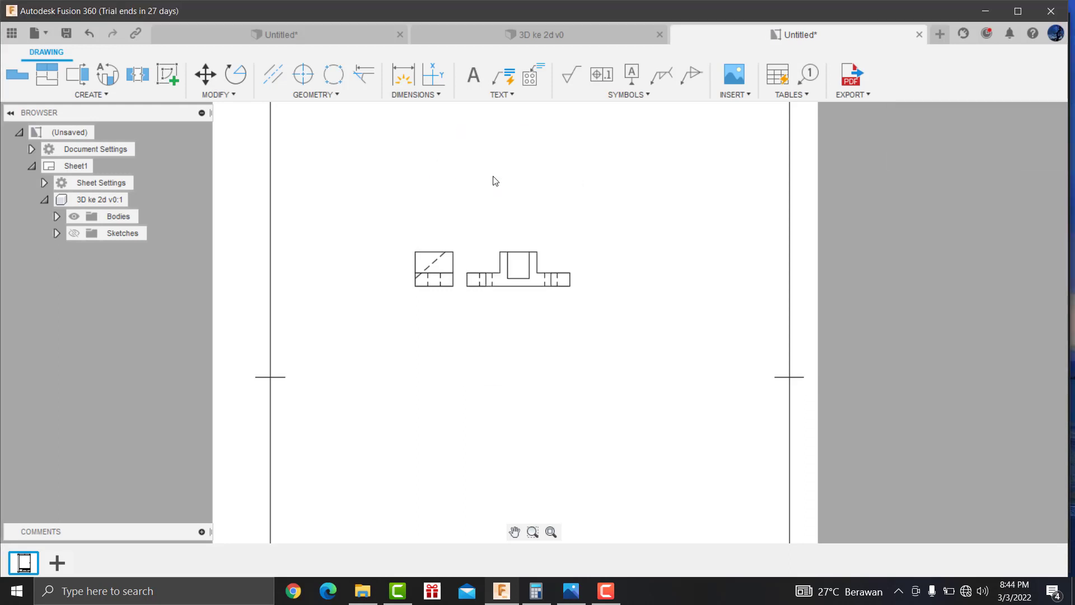
# Step: Project a new view from the front view and move it above as the top view
pyautogui.click(47, 74)
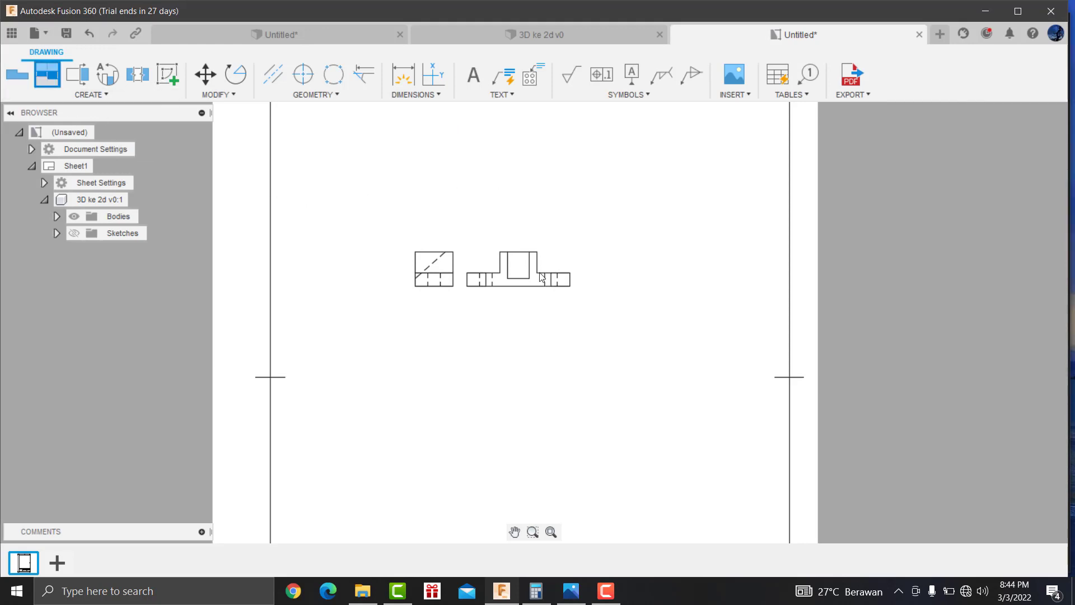
pyautogui.click(511, 276)
pyautogui.click(536, 324)
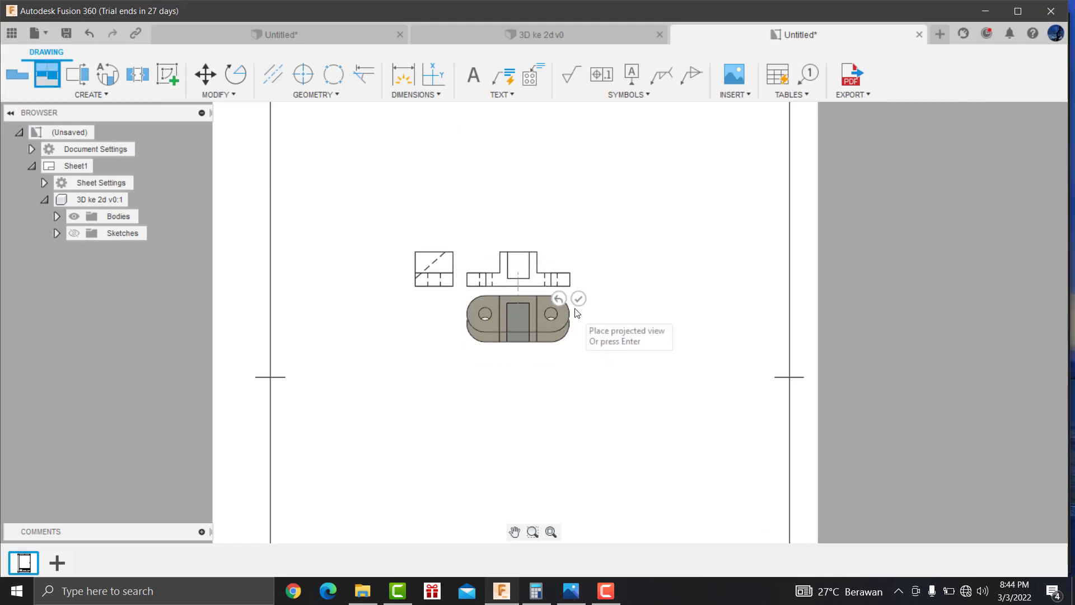
pyautogui.click(578, 298)
pyautogui.click(518, 318)
pyautogui.click(530, 315)
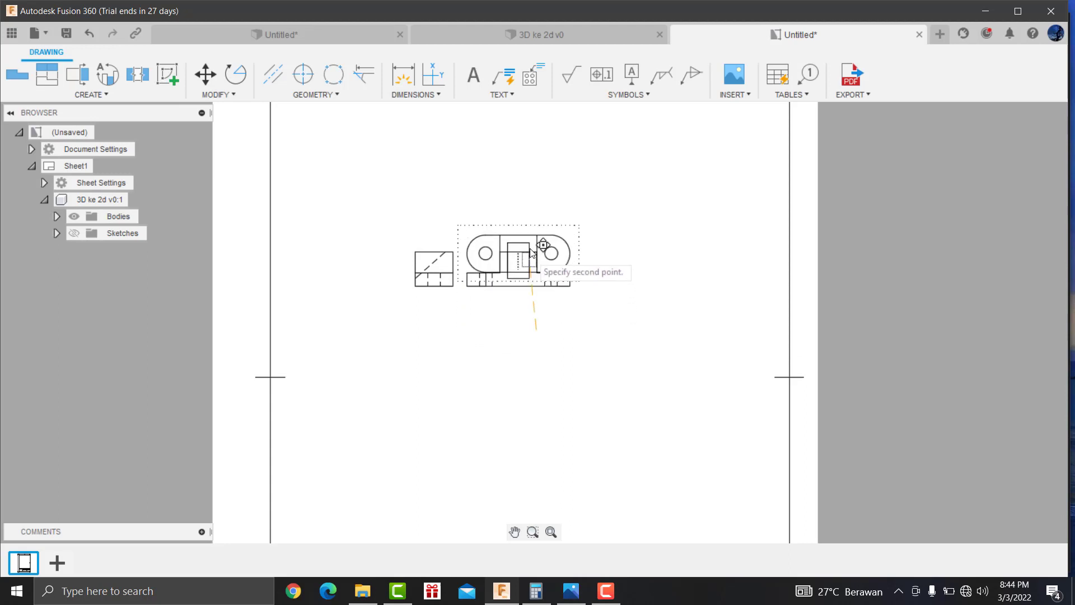
pyautogui.click(531, 210)
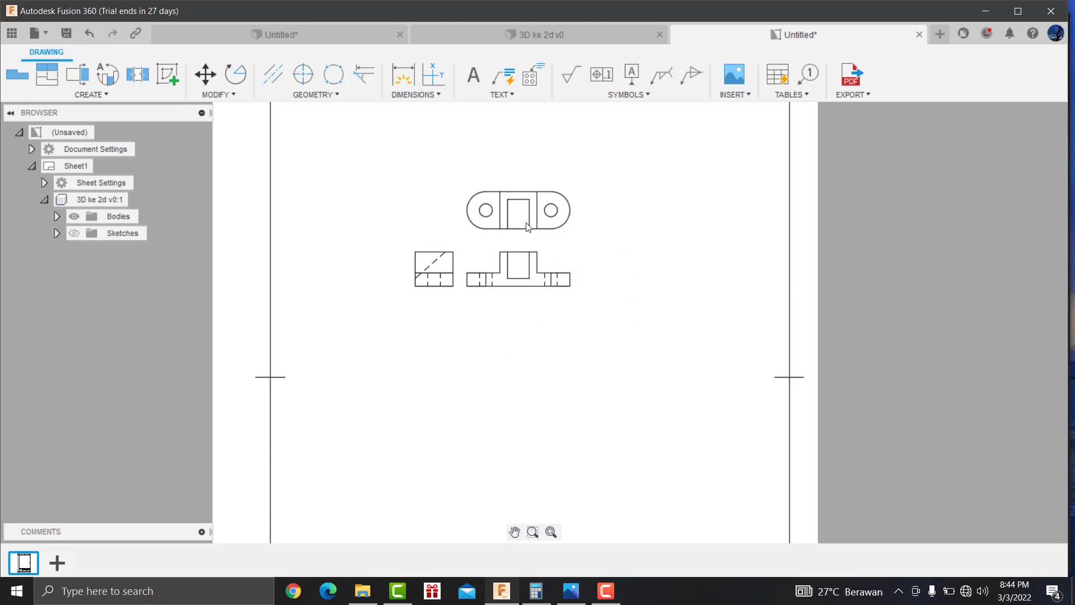
# Step: Move the old side view left, then delete it
pyautogui.click(446, 282)
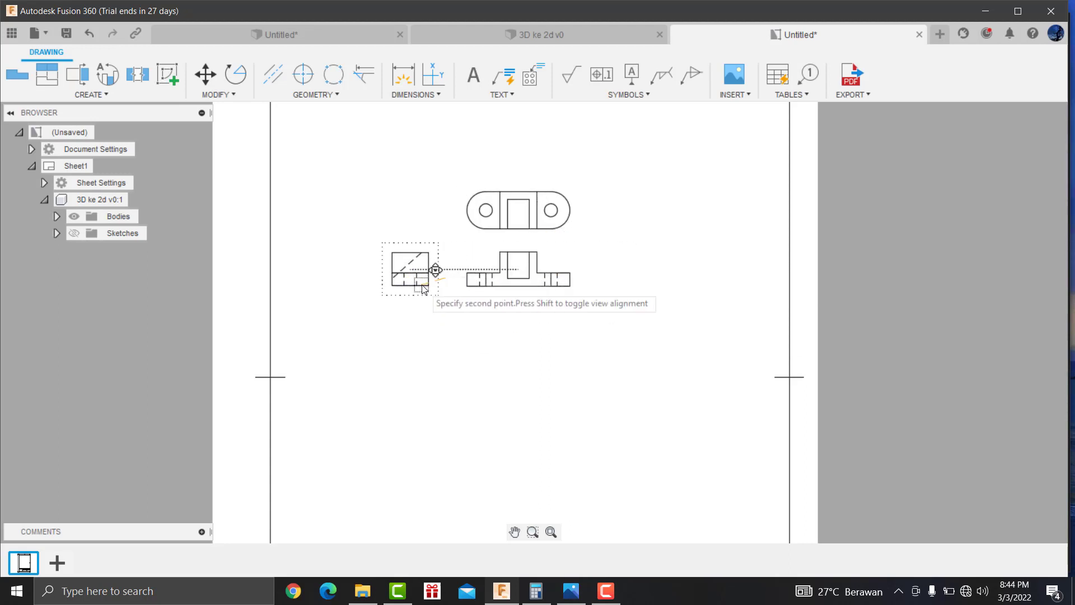
pyautogui.click(423, 288)
pyautogui.rightClick(417, 284)
pyautogui.click(383, 263)
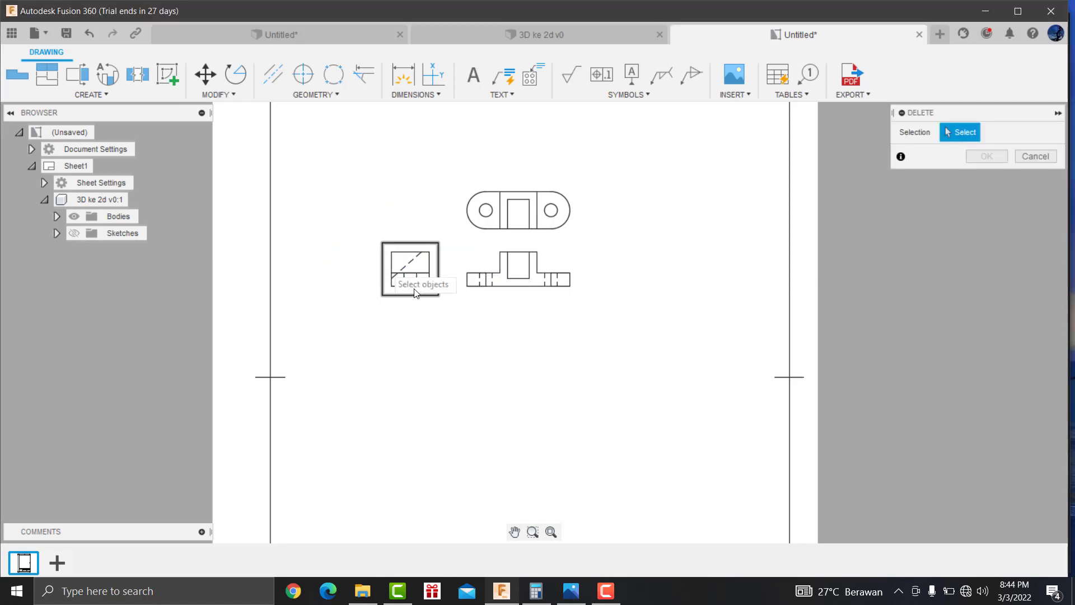
pyautogui.click(413, 268)
pyautogui.rightClick(408, 272)
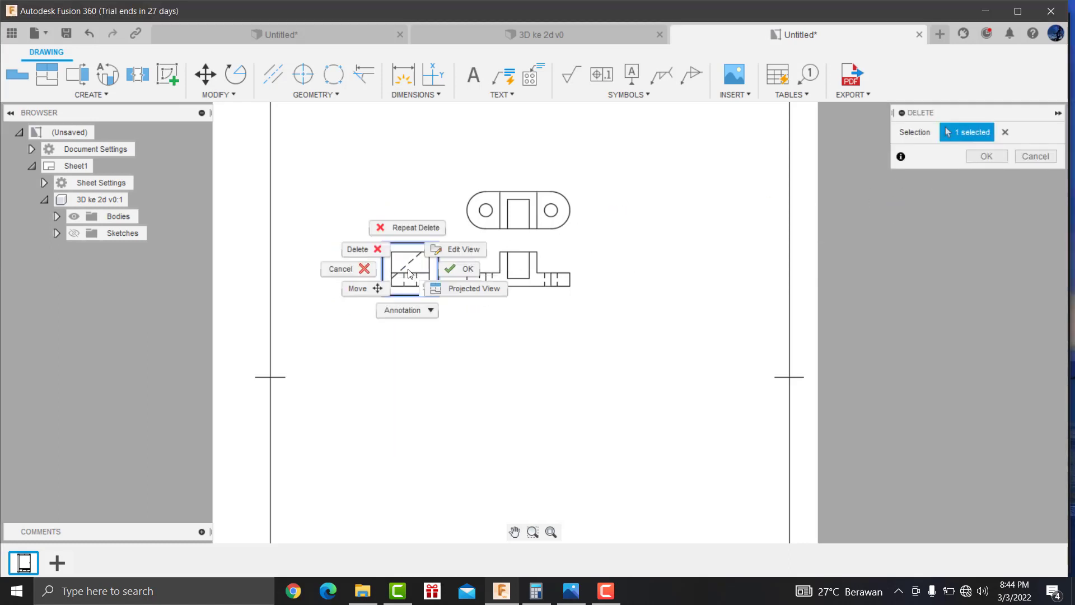
pyautogui.click(380, 253)
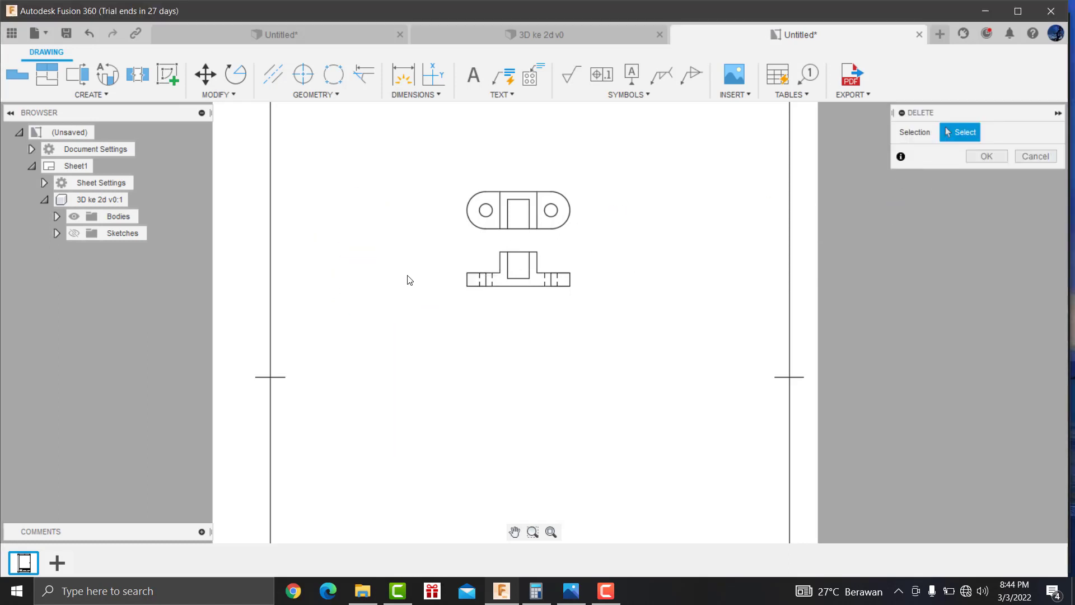
# Step: Project a fresh side view from the front view and place it on the left
pyautogui.click(47, 82)
pyautogui.click(504, 280)
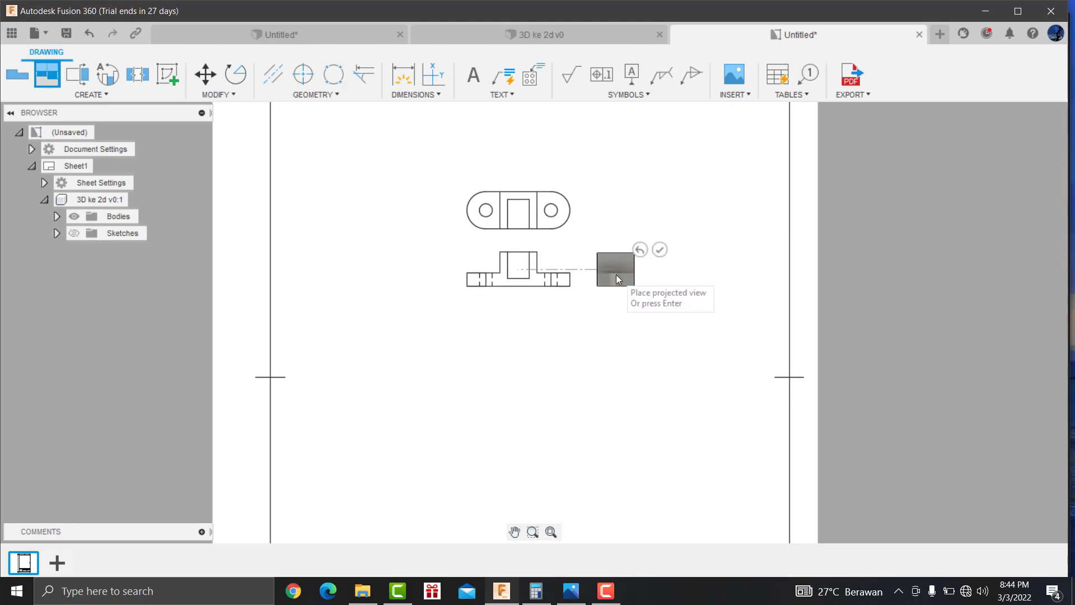
pyautogui.click(616, 275)
pyautogui.click(660, 250)
pyautogui.click(616, 269)
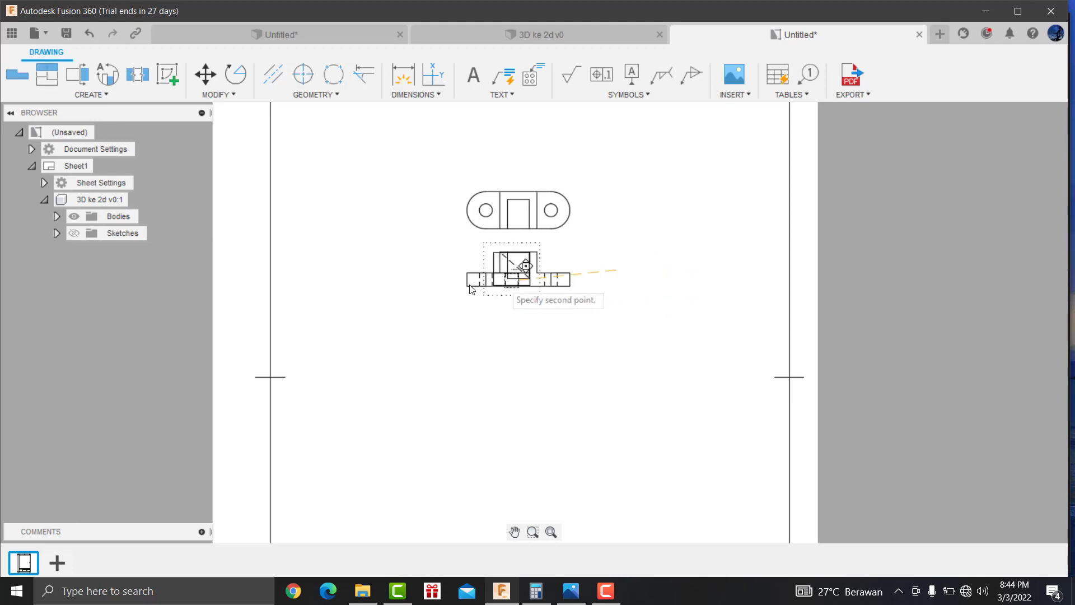
pyautogui.click(438, 289)
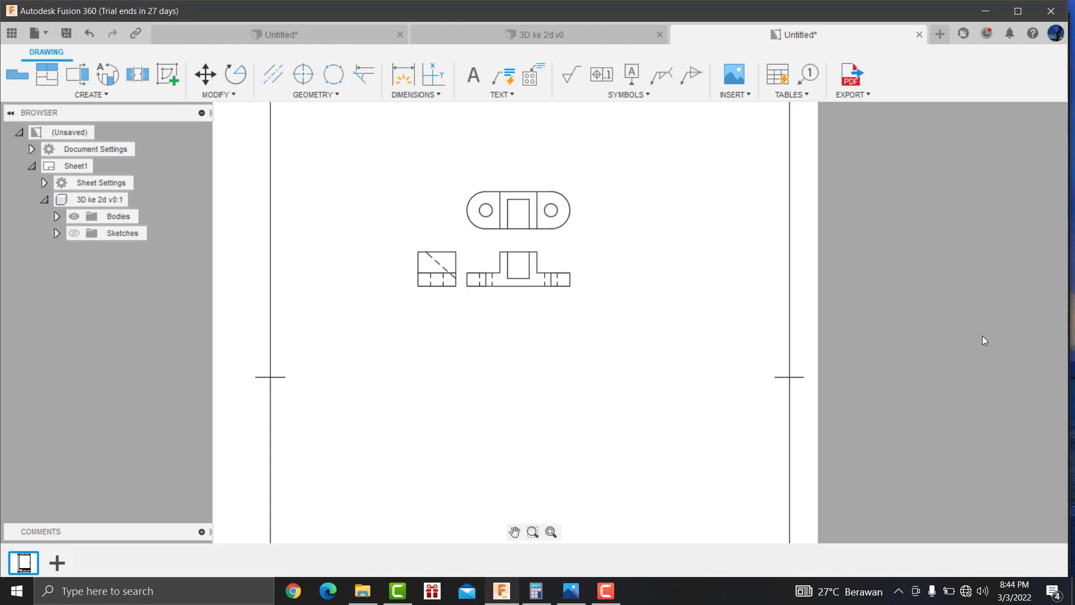
# Step: Change the front view's scale to 1:2 in its view settings
pyautogui.scroll(3, 550, 287)
pyautogui.scroll(-3, 546, 230)
pyautogui.scroll(1, 529, 169)
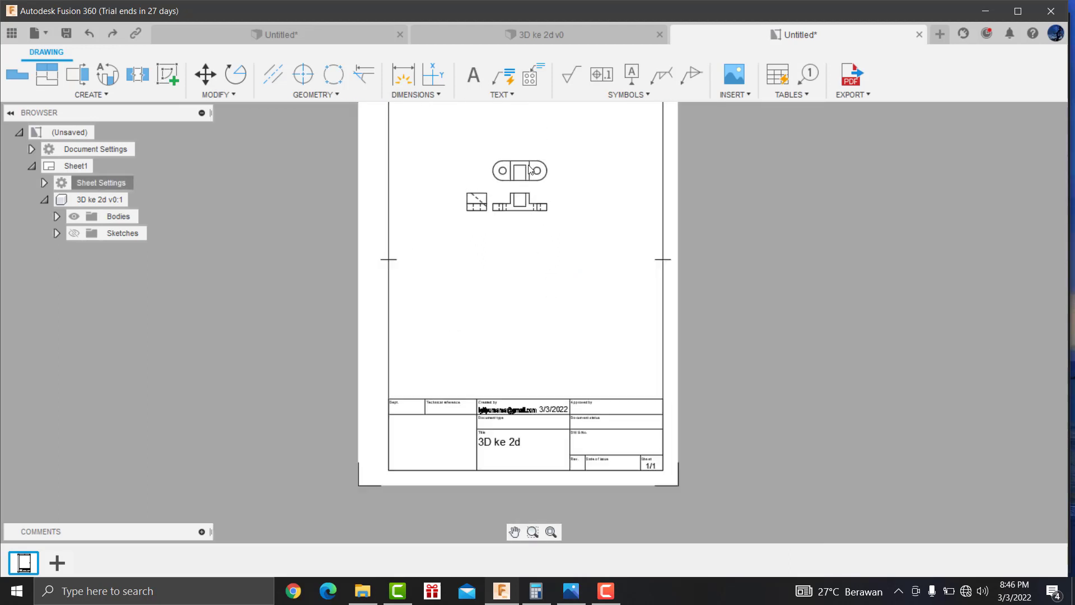
pyautogui.scroll(2, 529, 169)
pyautogui.doubleClick(495, 224)
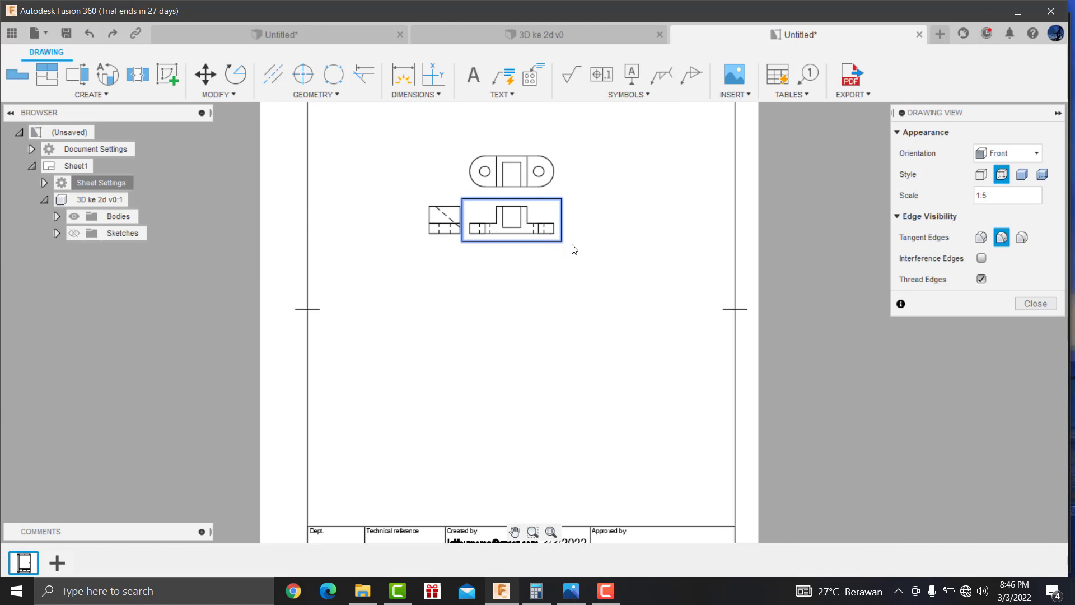
pyautogui.click(1018, 195)
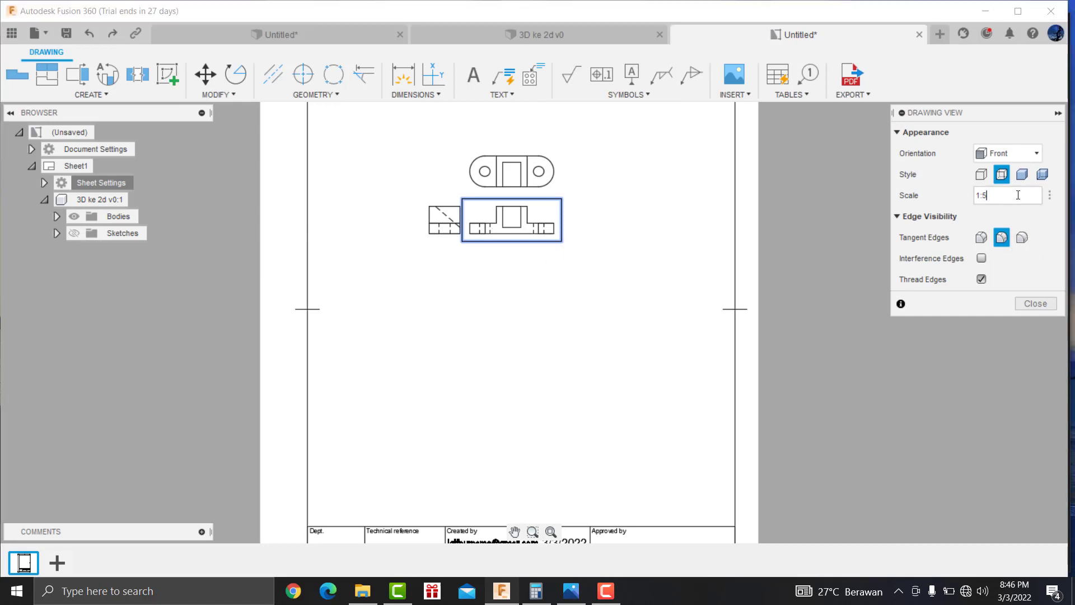
pyautogui.click(1050, 197)
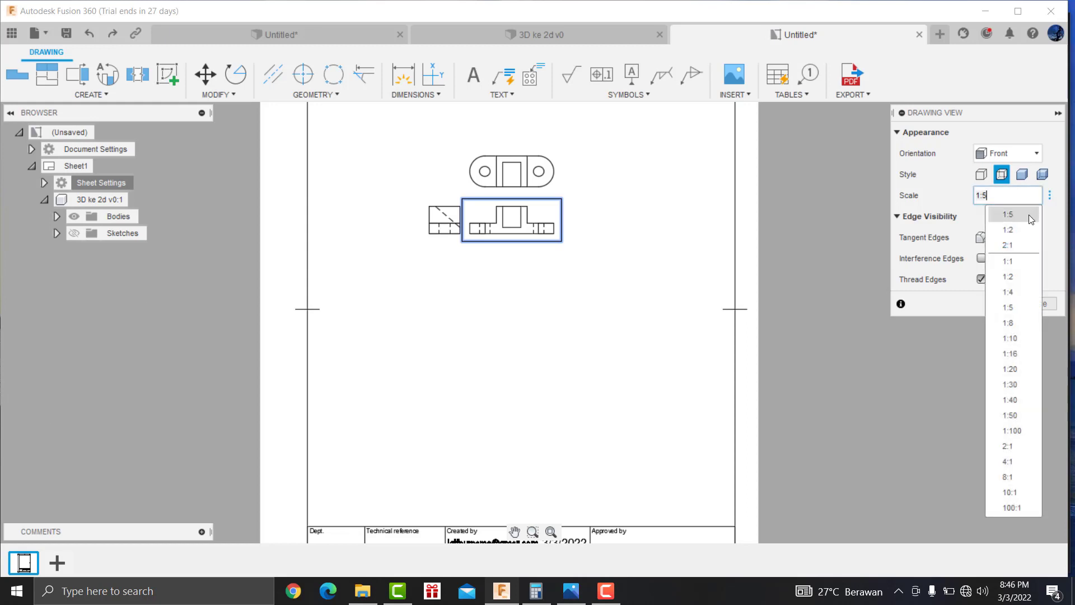
pyautogui.click(1026, 230)
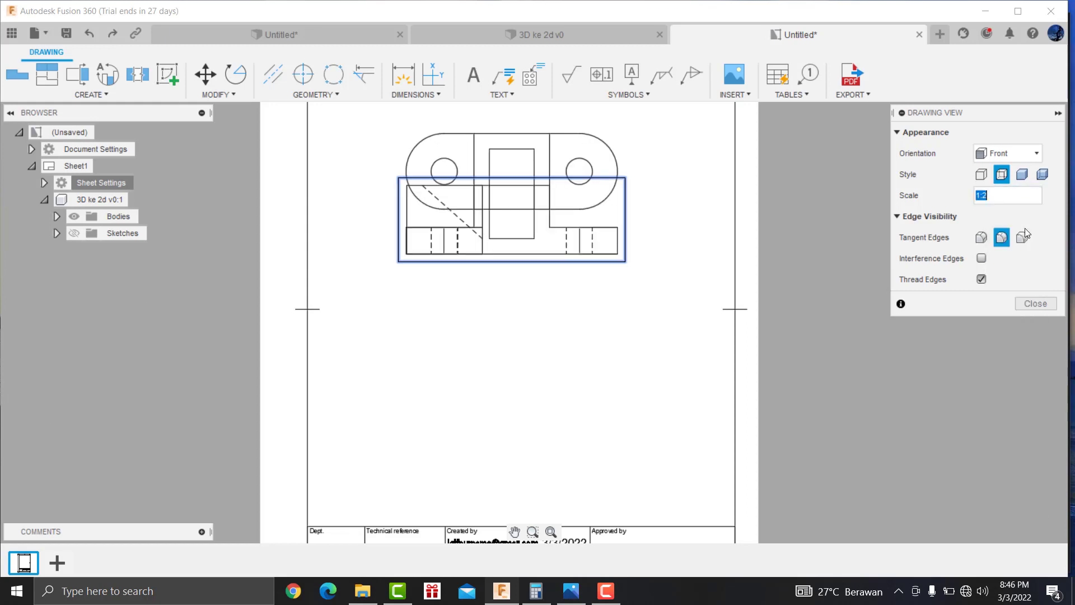
pyautogui.click(1035, 302)
# Step: Shift the front and top views right and pick up the side view to move it
pyautogui.click(548, 329)
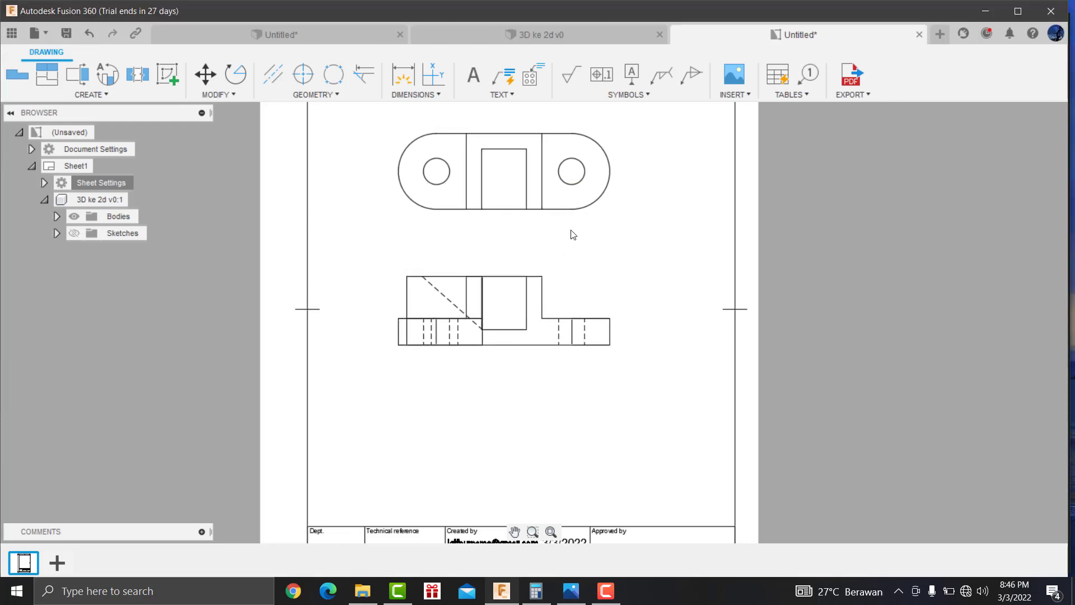
pyautogui.click(455, 309)
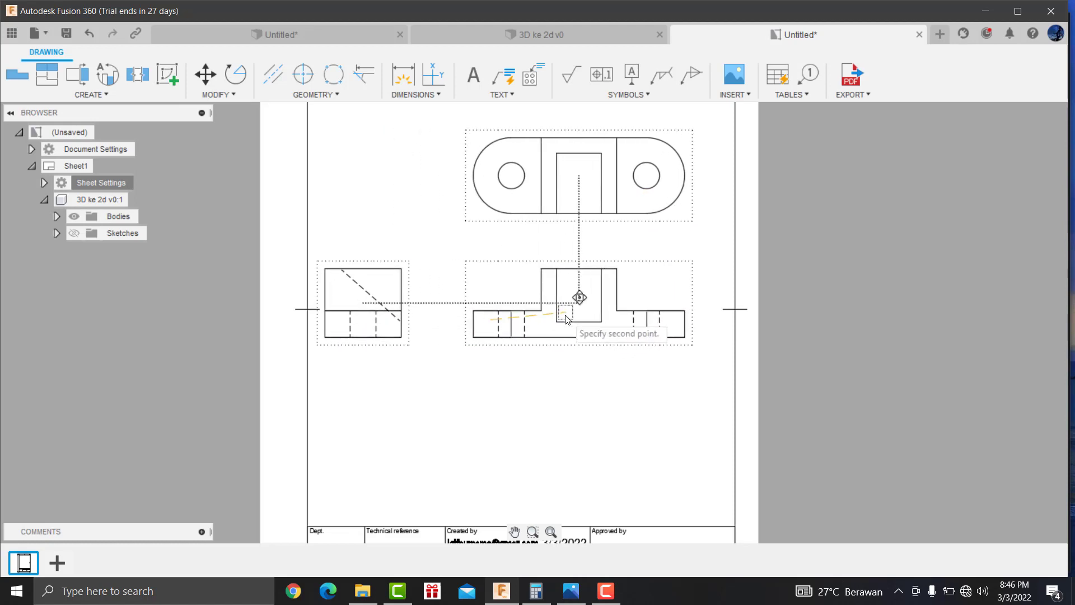
pyautogui.click(566, 321)
pyautogui.click(395, 319)
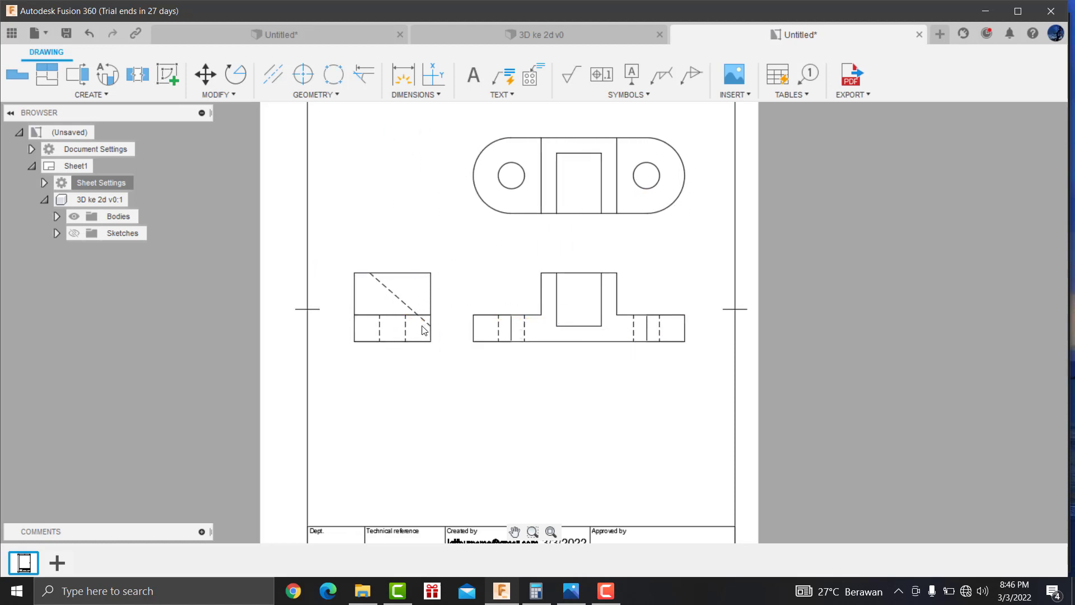
# Step: Place the side view left of the front view and dimension the front view's 114 width
pyautogui.click(482, 269)
pyautogui.click(438, 222)
pyautogui.click(410, 89)
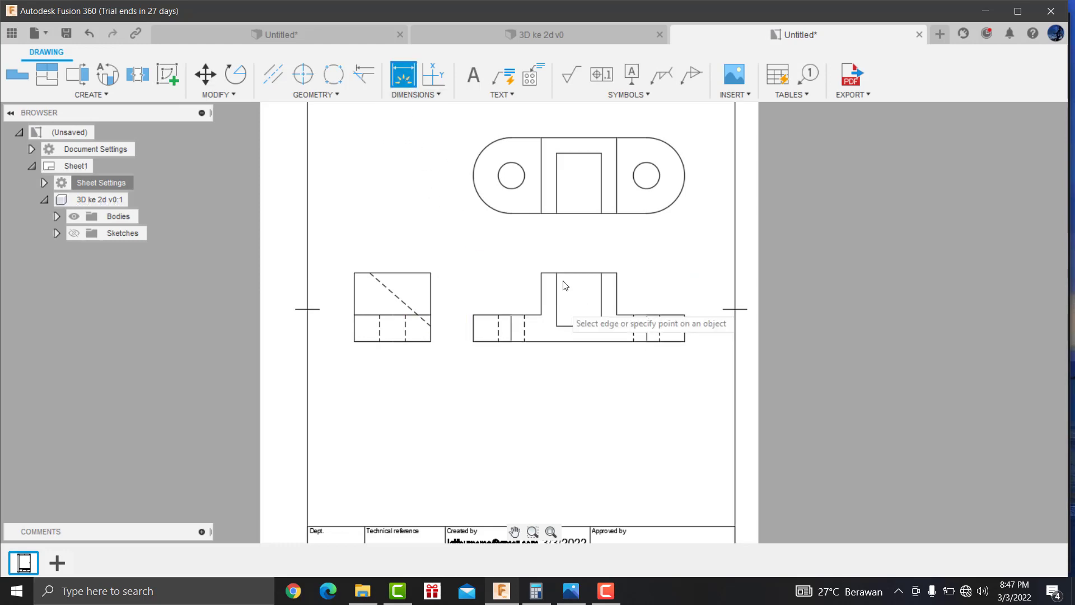
pyautogui.click(512, 317)
pyautogui.click(647, 317)
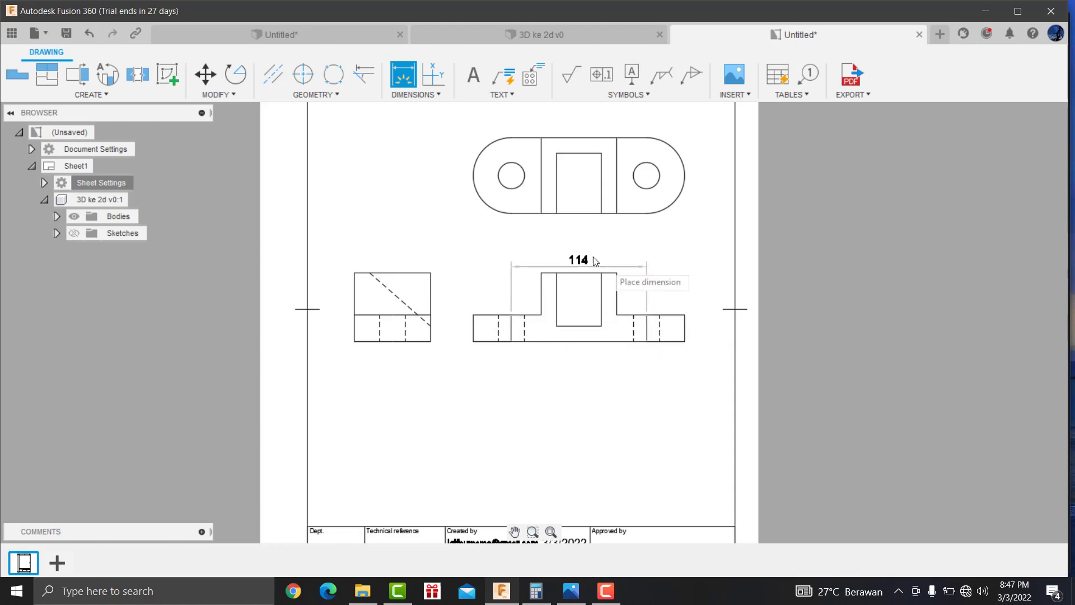
pyautogui.click(595, 374)
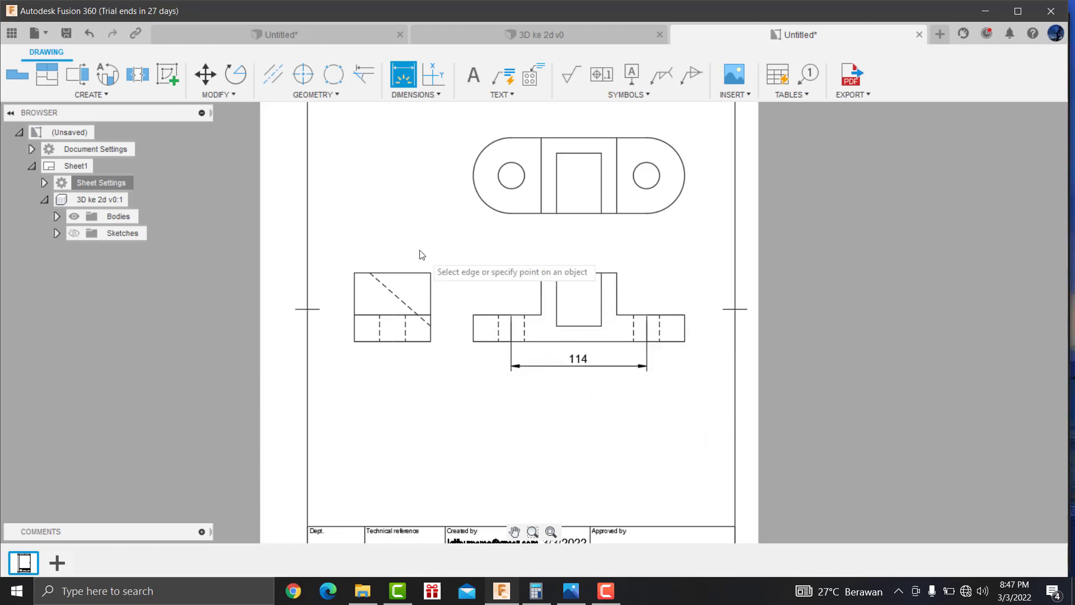
# Step: Dimension the top view's left hole with its Ø22 diameter
pyautogui.click(513, 178)
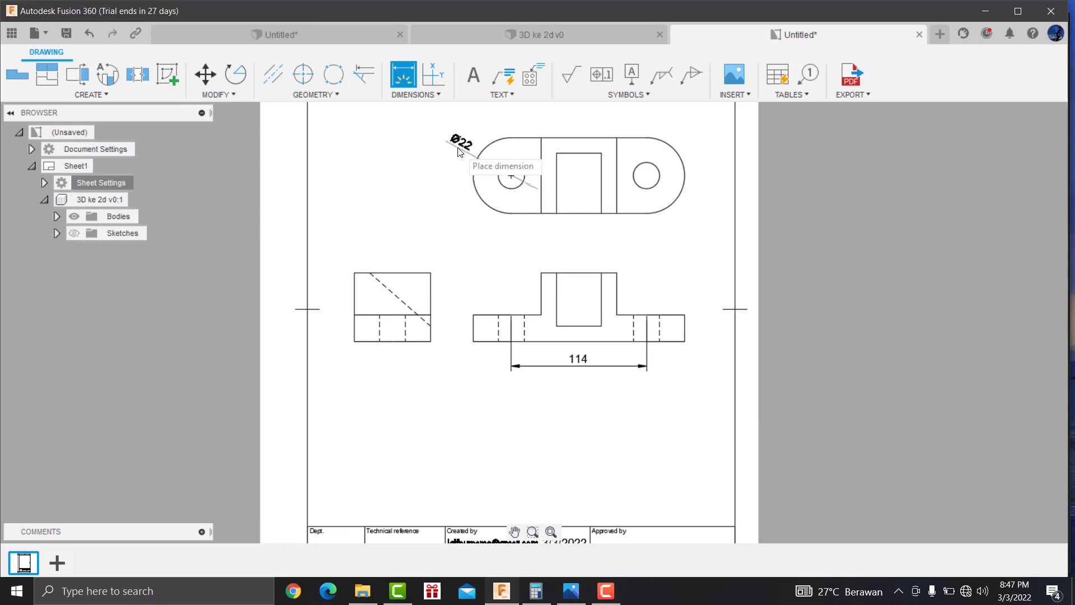
pyautogui.press('t')
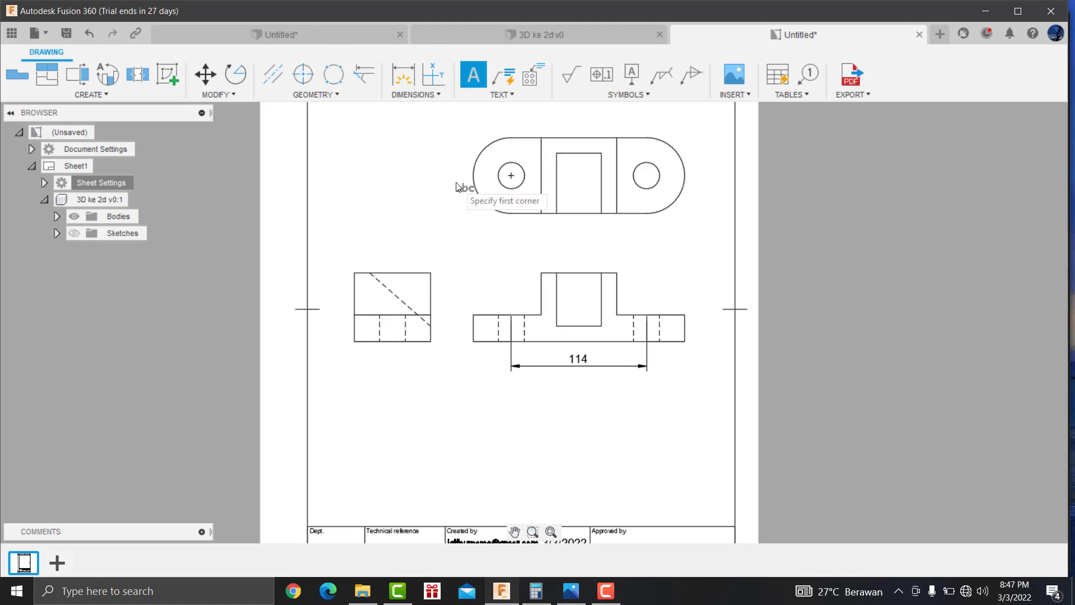
pyautogui.press('Escape')
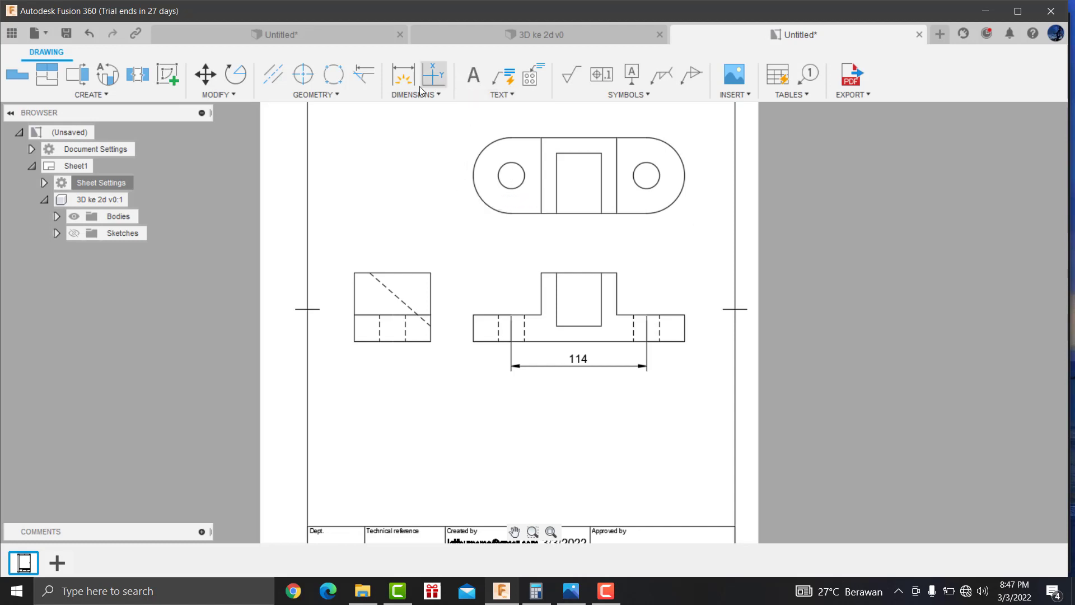
pyautogui.click(501, 166)
pyautogui.click(447, 140)
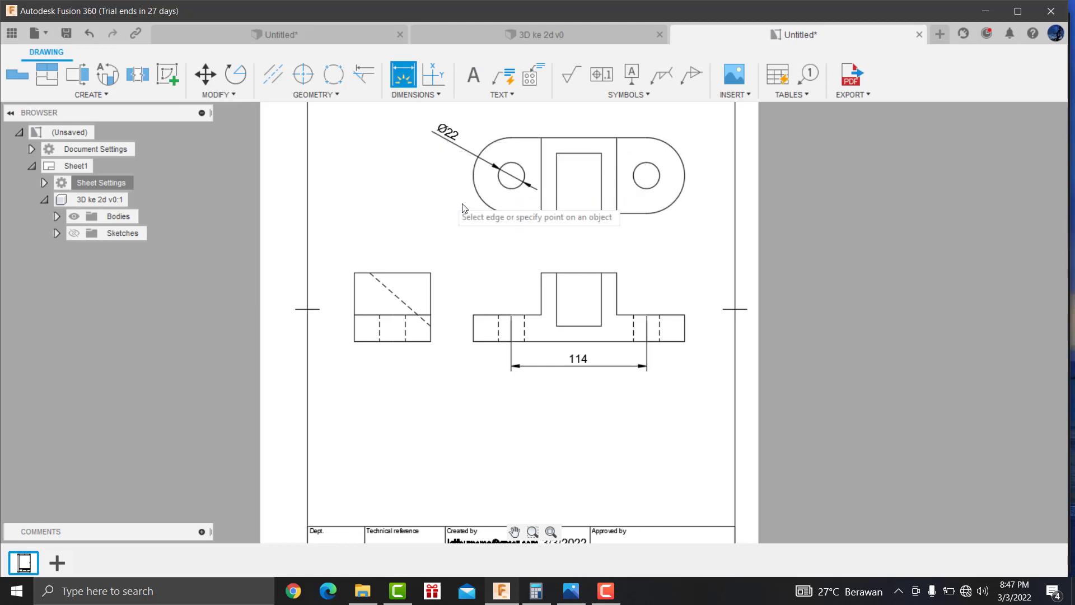
# Step: Add the R32 radius to the top view's left arc and the 35.5 front-view height
pyautogui.click(475, 174)
pyautogui.click(443, 190)
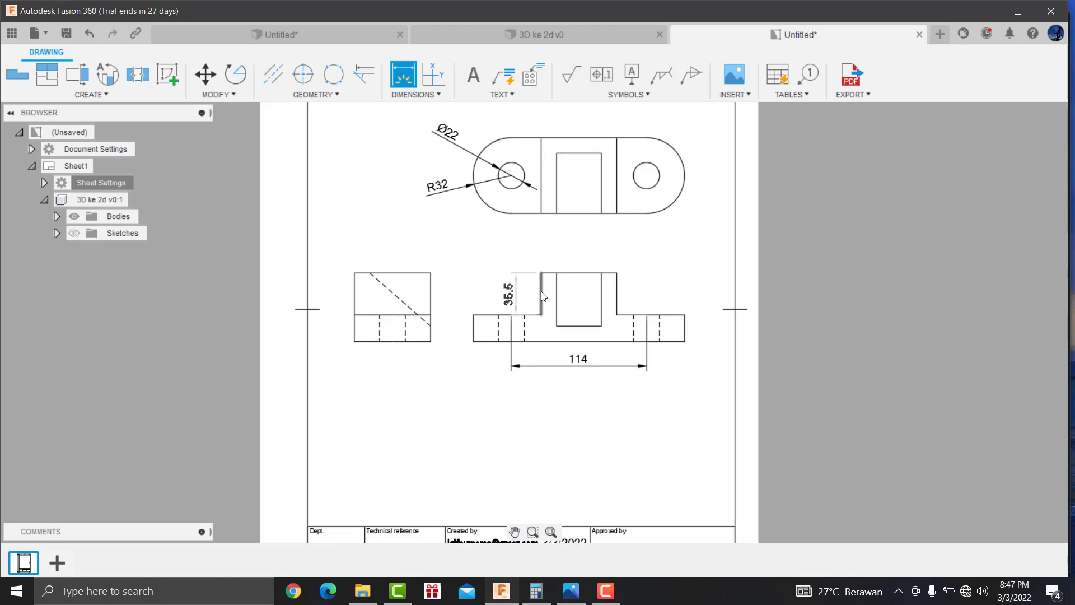
pyautogui.click(496, 300)
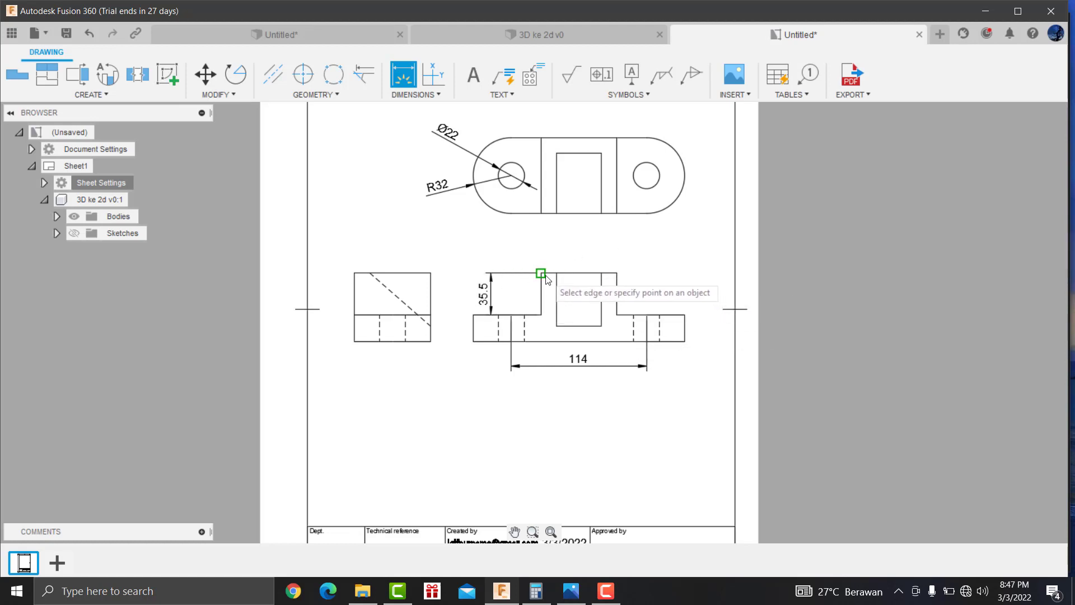
# Step: Place the 64 block width, 38 inner-rectangle width and 13 offset on the top view
pyautogui.click(583, 134)
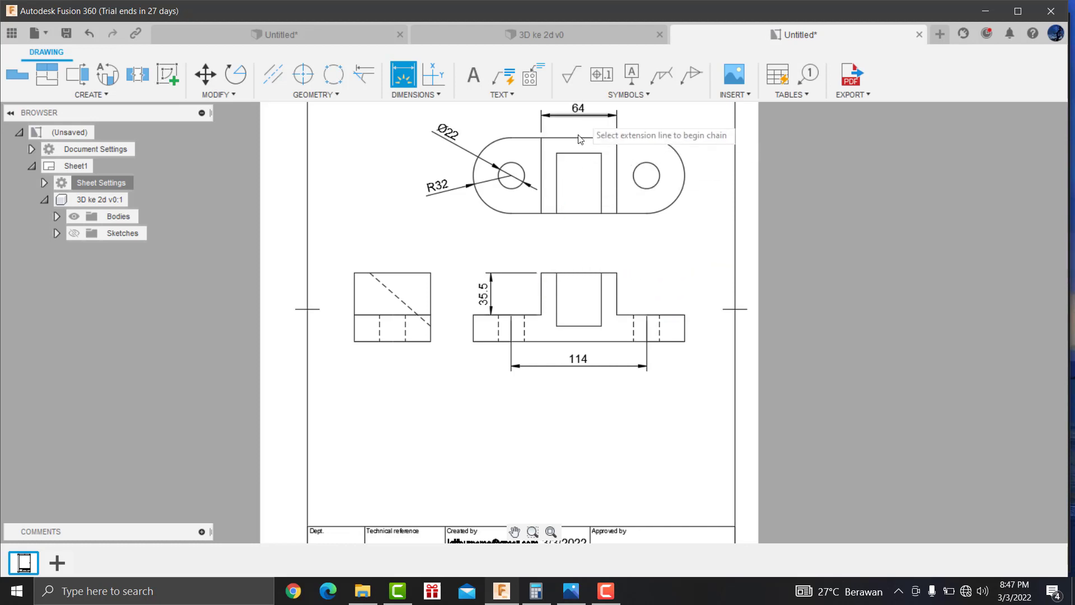
pyautogui.click(586, 153)
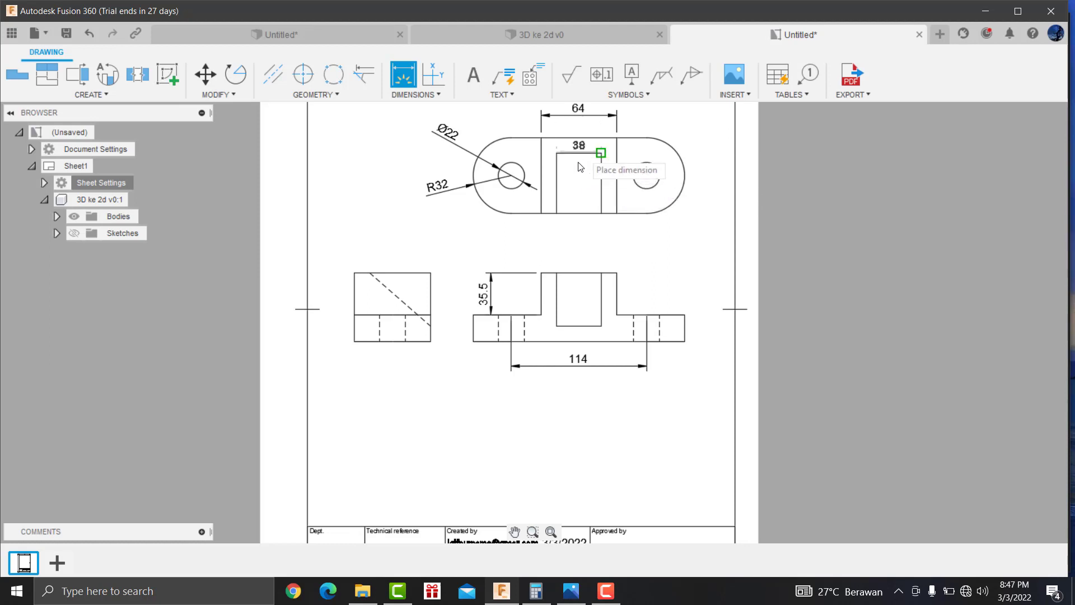
pyautogui.click(579, 179)
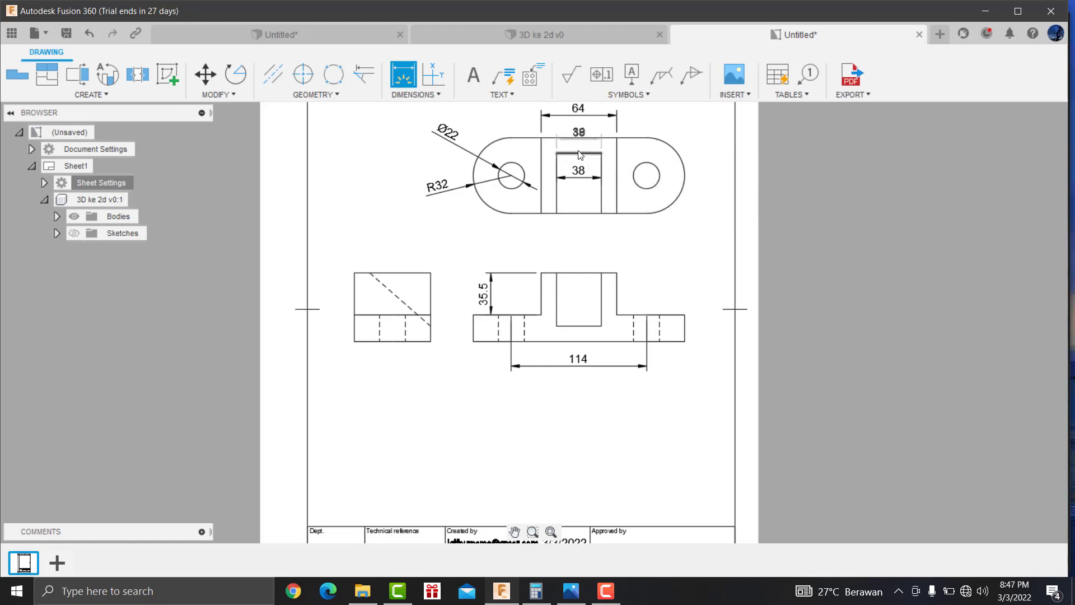
pyautogui.click(580, 137)
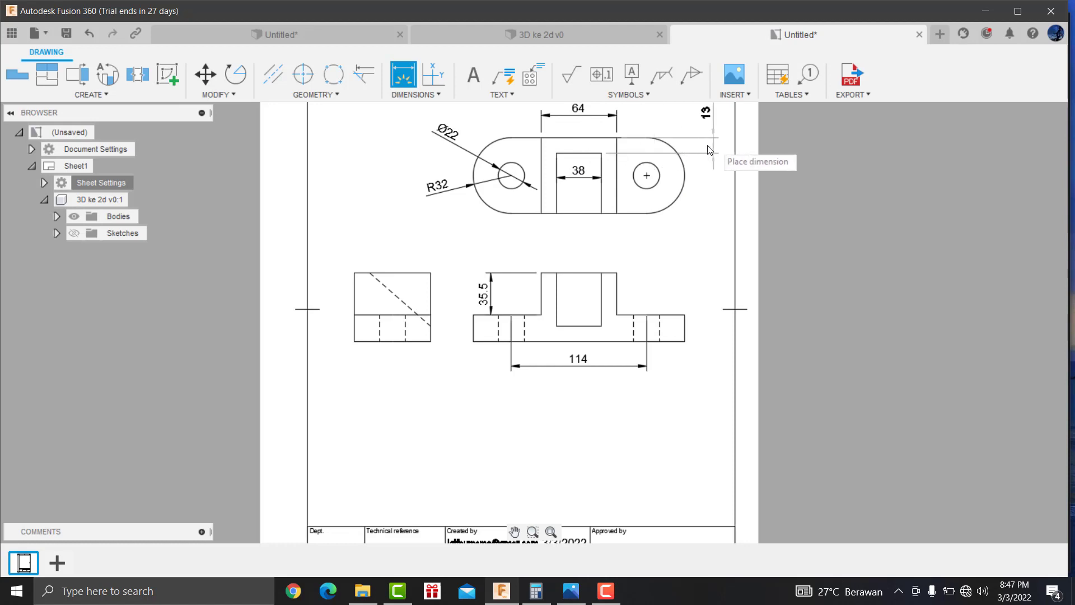
pyautogui.click(708, 150)
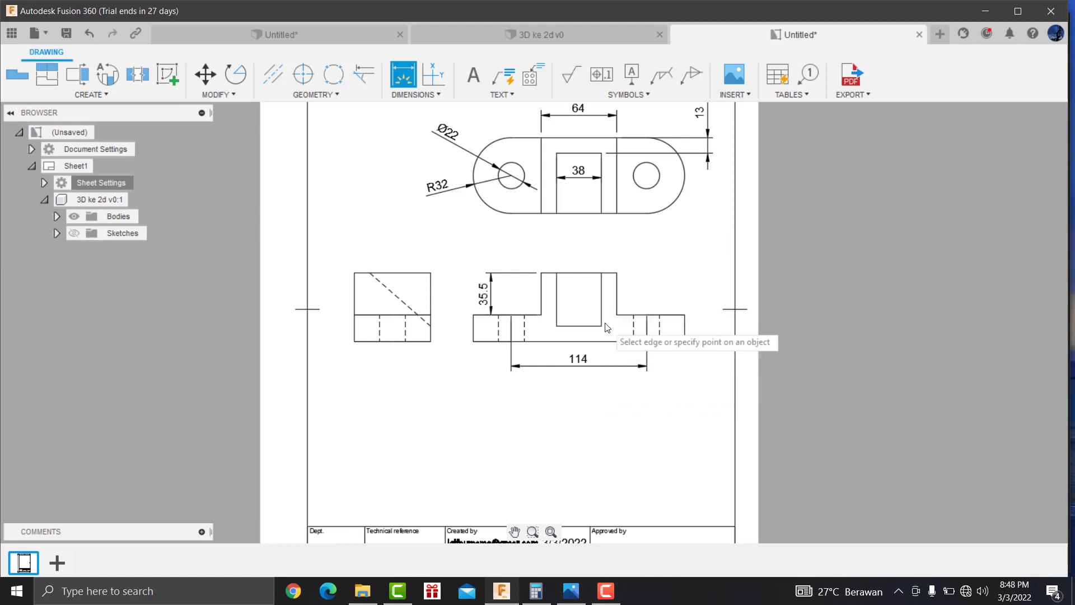
# Step: Dimension the front view's 13 base thickness and 22.5 flange height
pyautogui.click(580, 340)
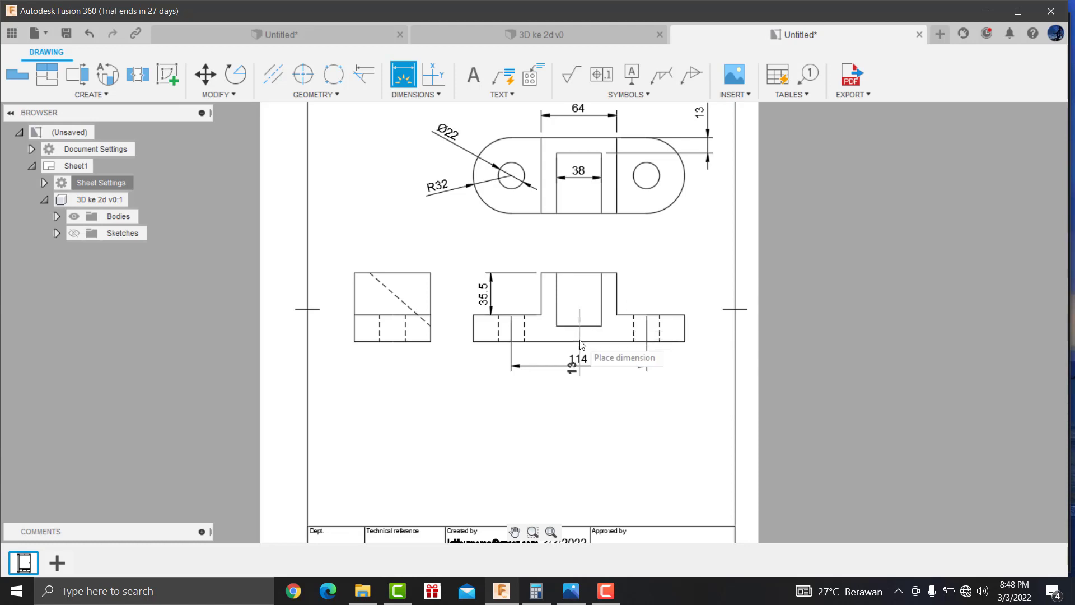
pyautogui.click(452, 363)
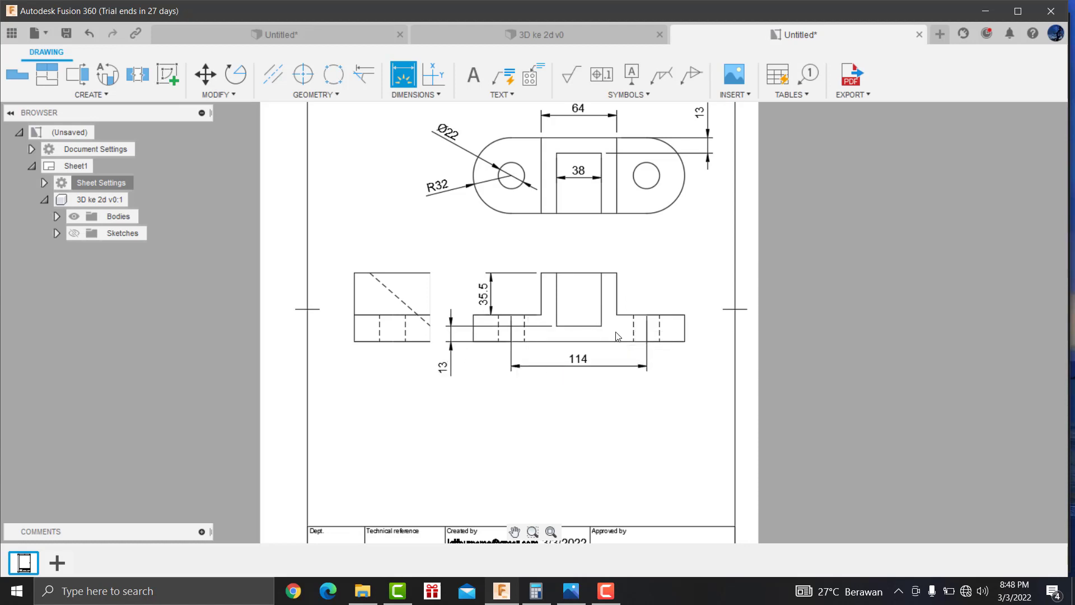
pyautogui.click(685, 320)
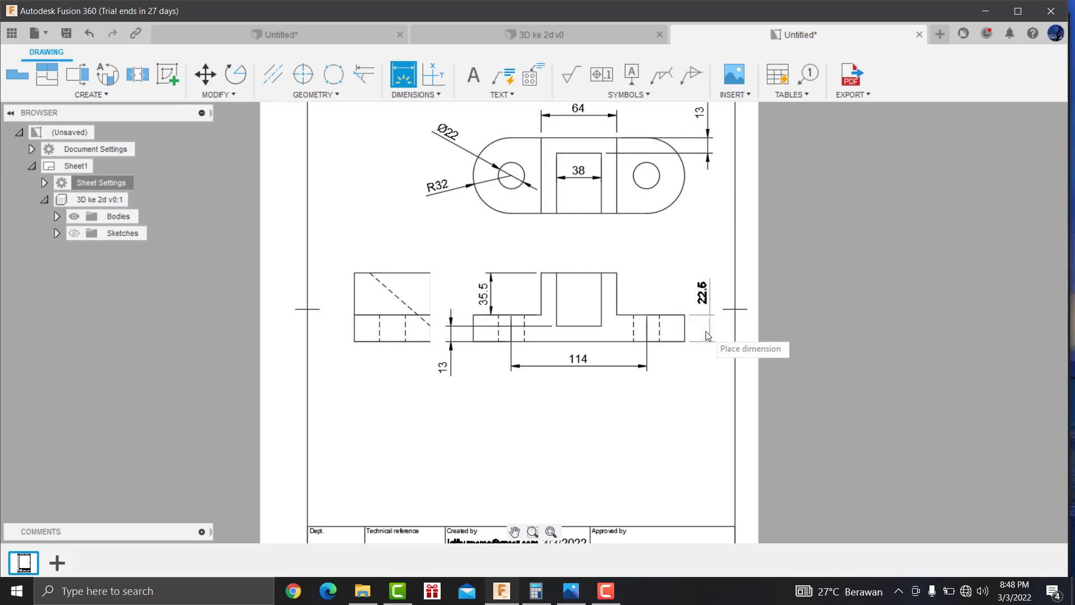
pyautogui.click(706, 334)
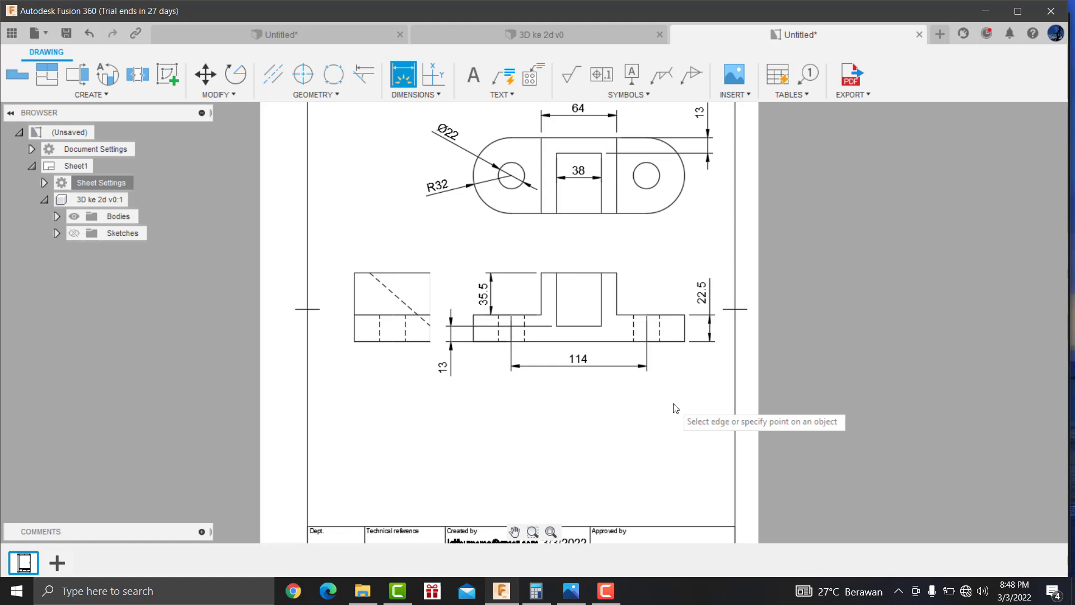
pyautogui.scroll(-2, 569, 308)
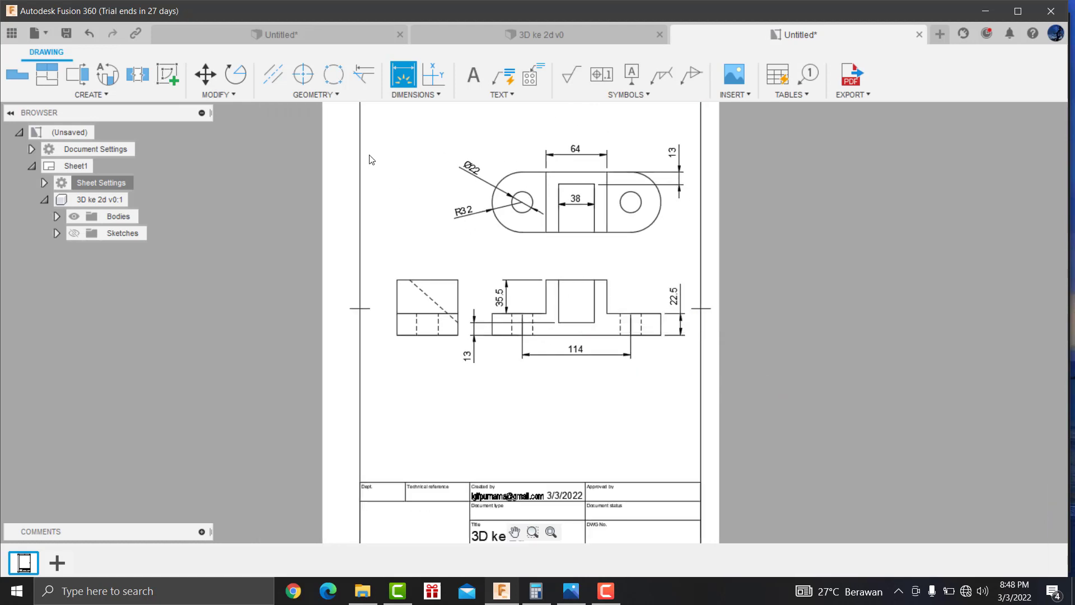
pyautogui.scroll(-1, 551, 319)
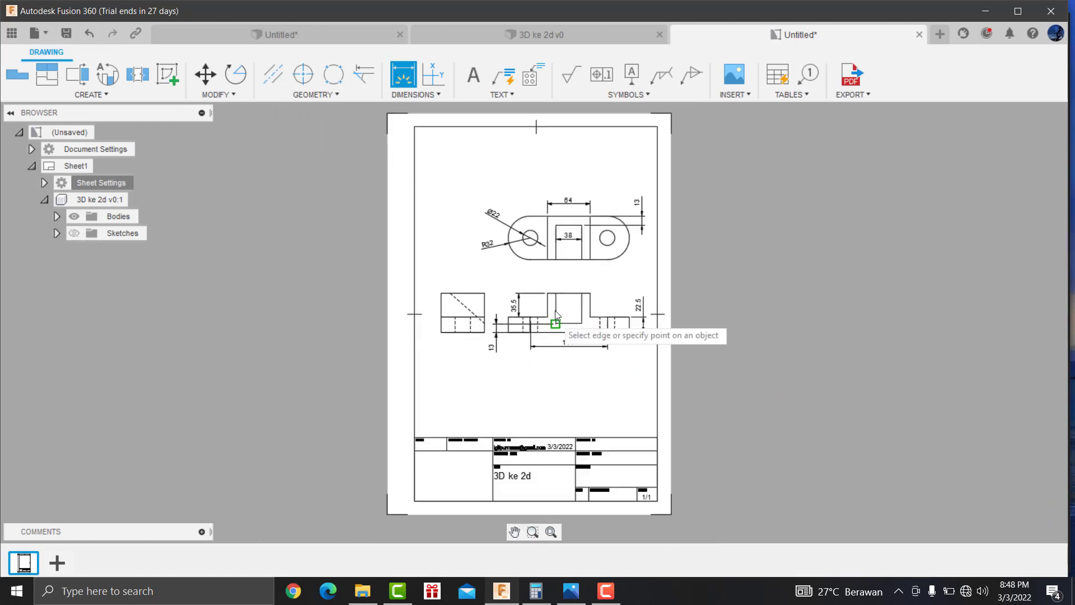
# Step: Project an isometric view from the front view and move it to the sheet's upper left
pyautogui.click(47, 74)
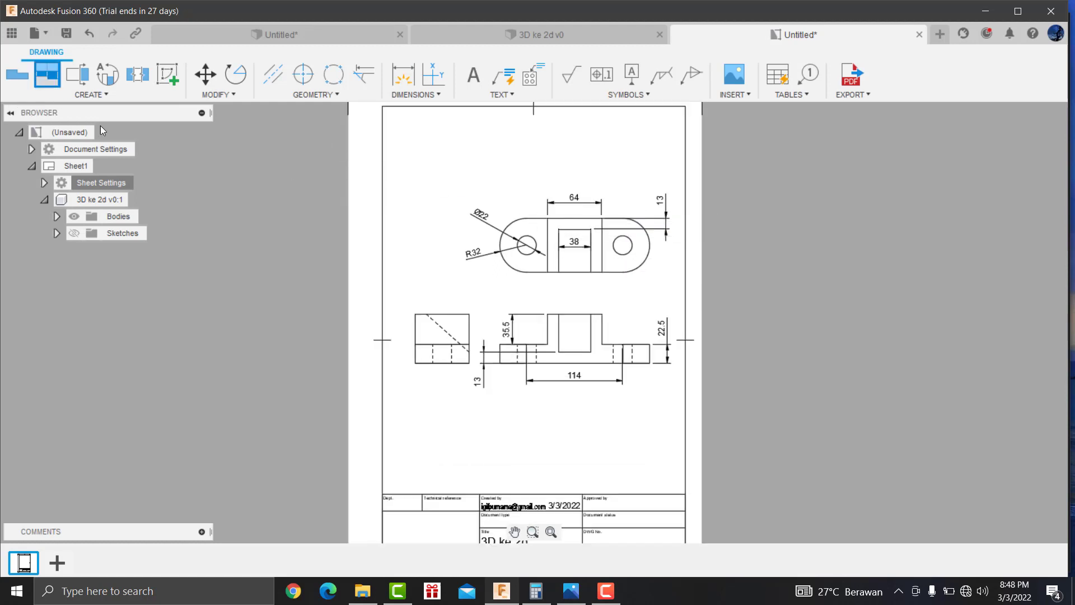
pyautogui.click(563, 357)
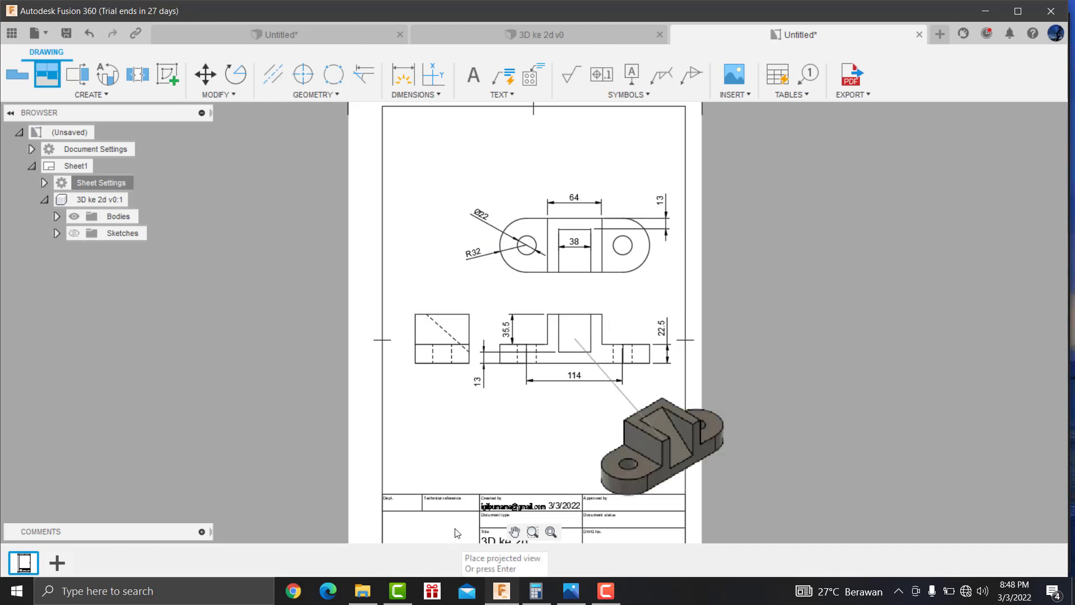
pyautogui.click(398, 484)
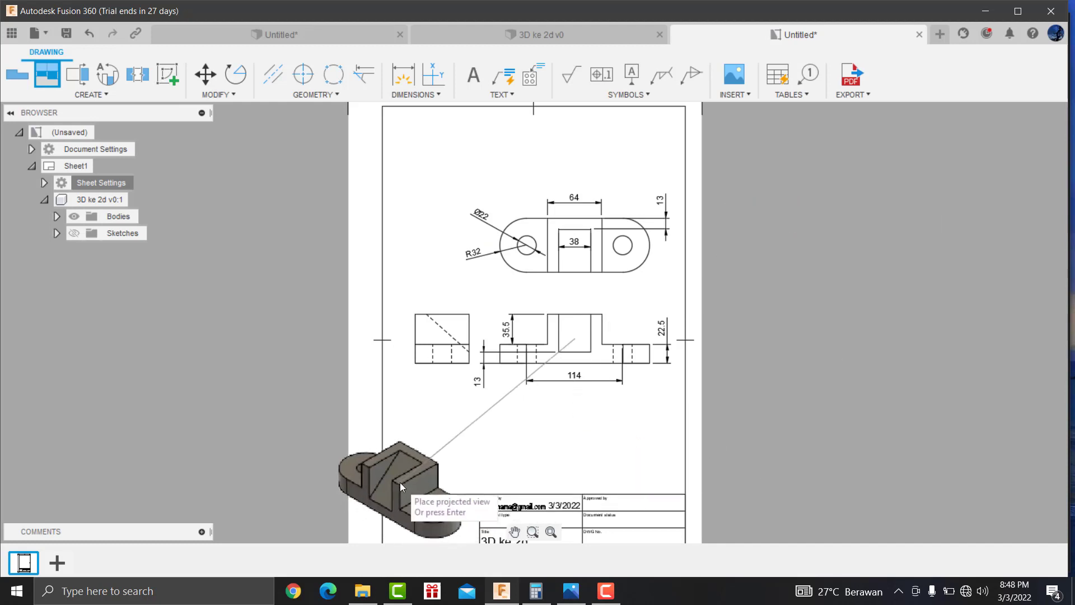
pyautogui.click(448, 452)
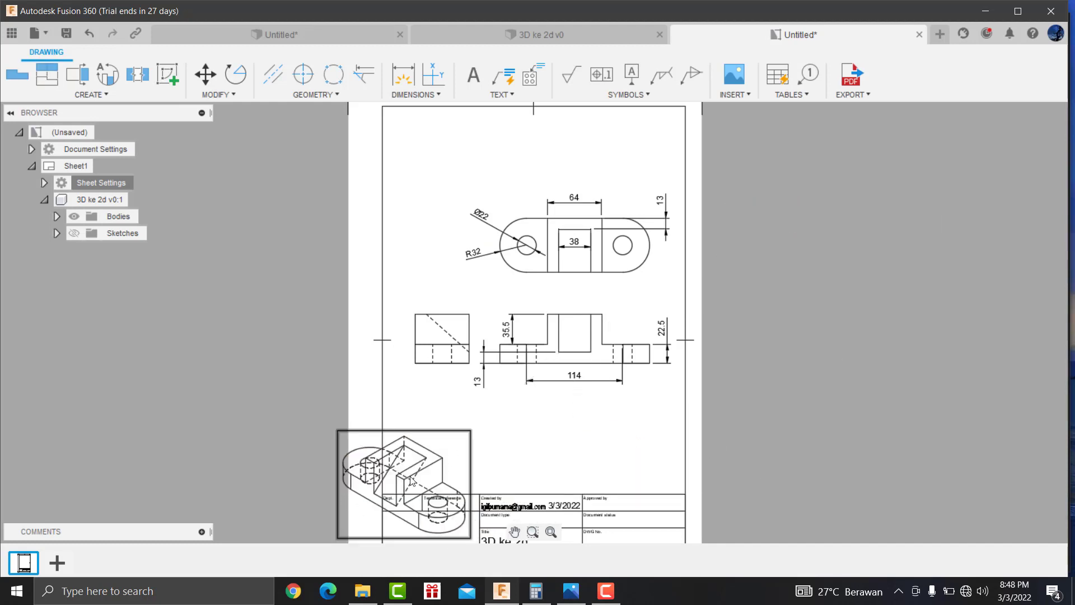
pyautogui.moveTo(412, 476); pyautogui.dragTo(476, 434)
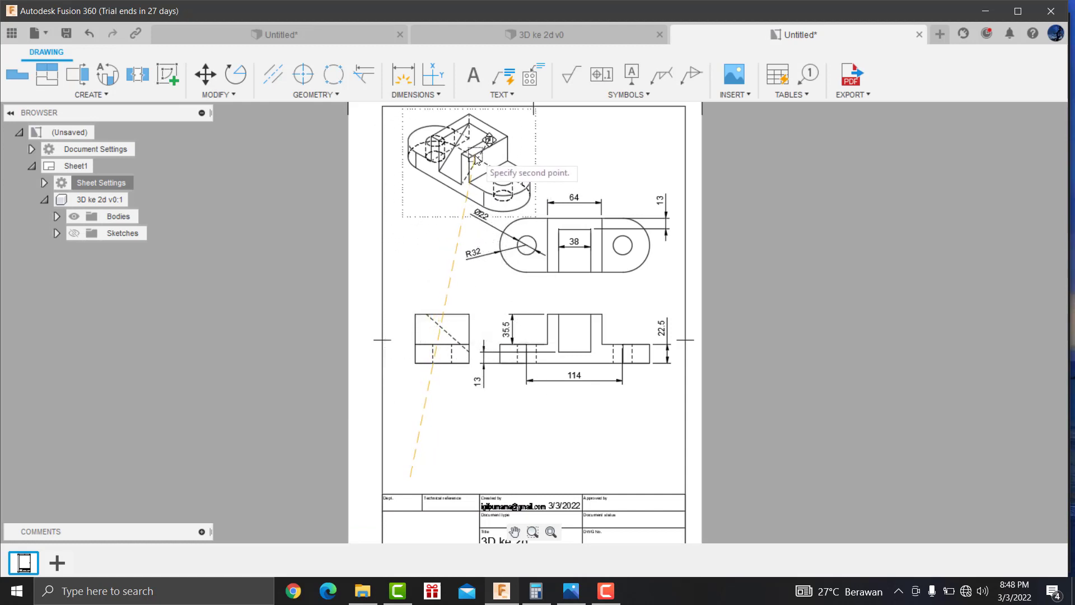
pyautogui.click(476, 160)
# Step: Set the isometric view's style to Visible Edges
pyautogui.click(455, 170)
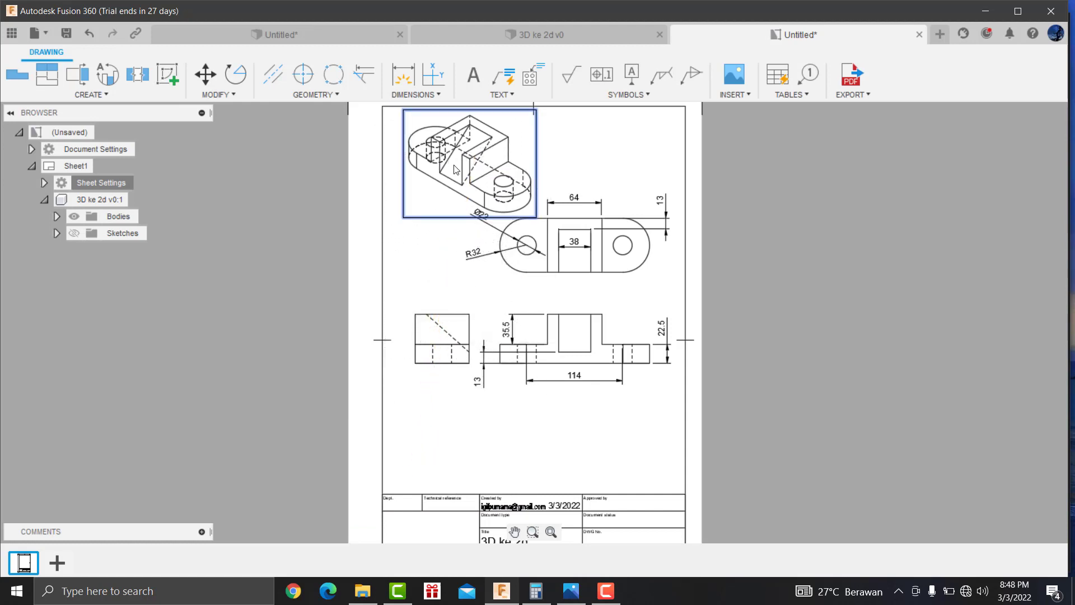
pyautogui.doubleClick(455, 170)
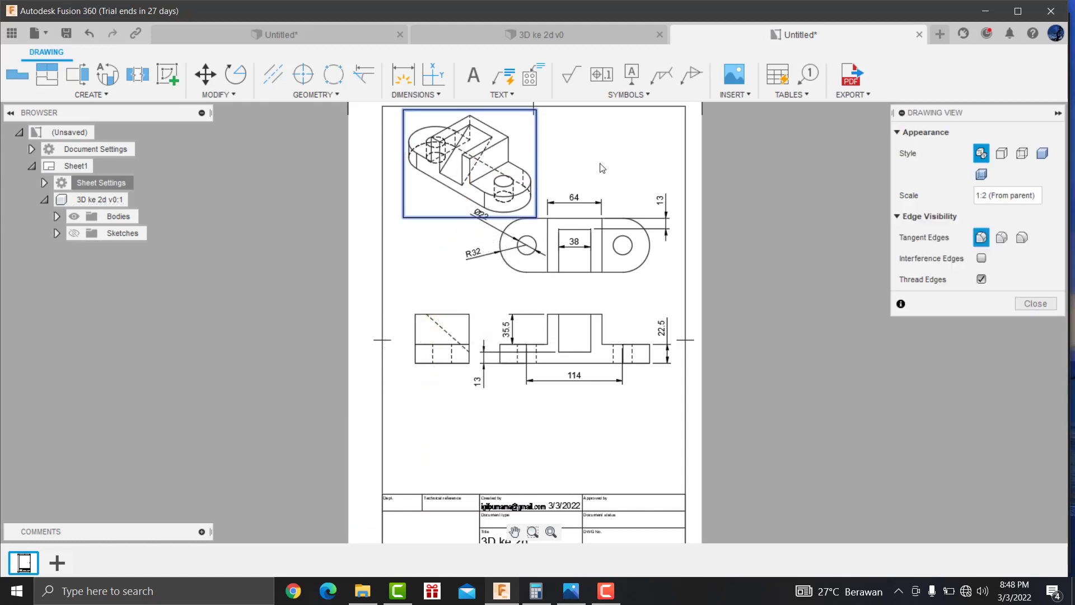
pyautogui.click(1042, 155)
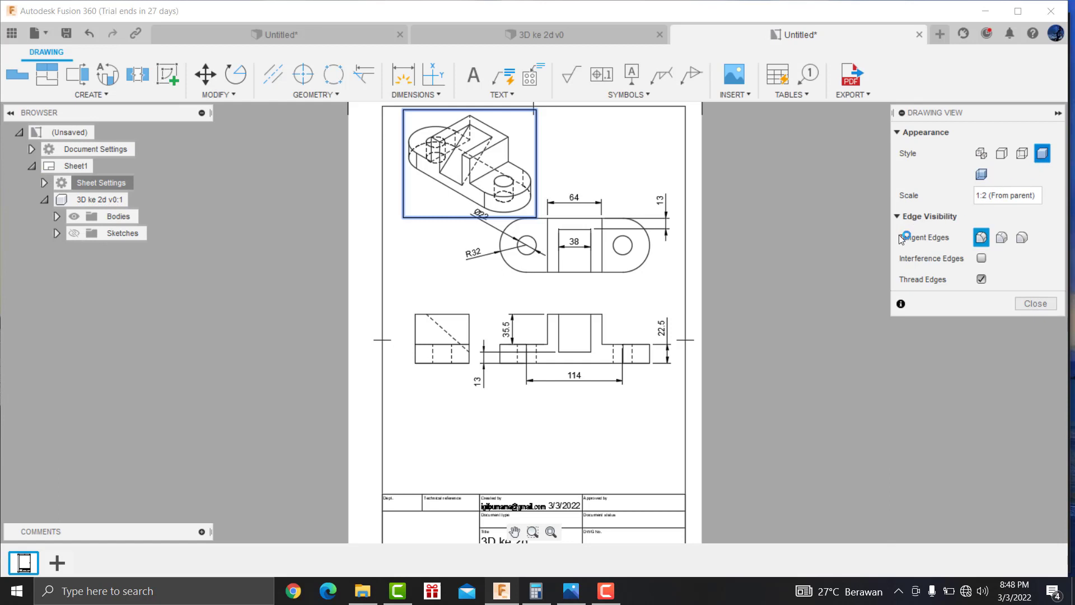
pyautogui.click(1002, 153)
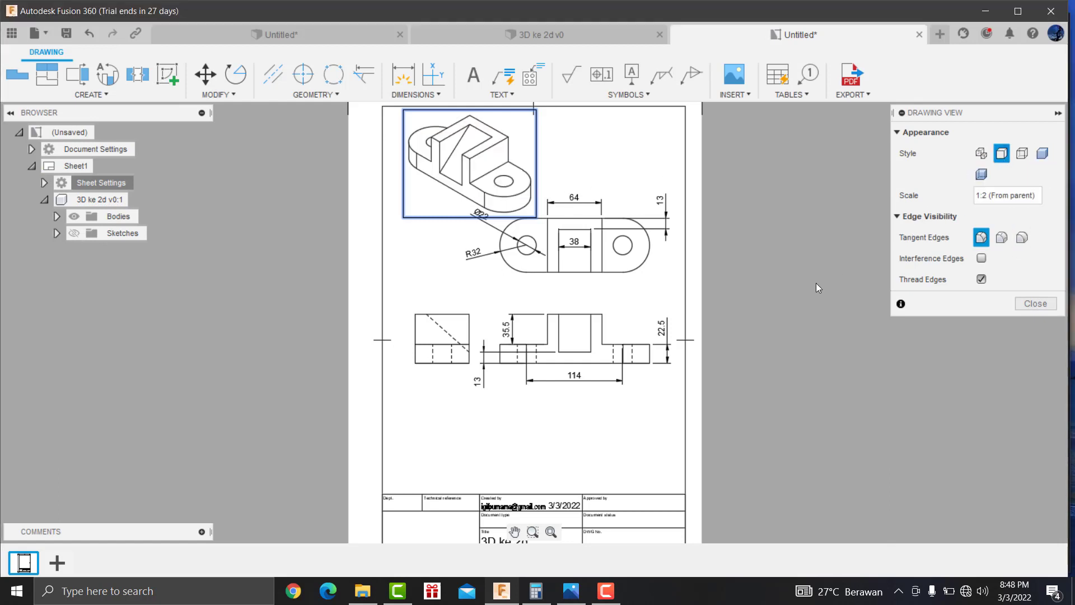
pyautogui.click(1034, 307)
pyautogui.scroll(2, 593, 499)
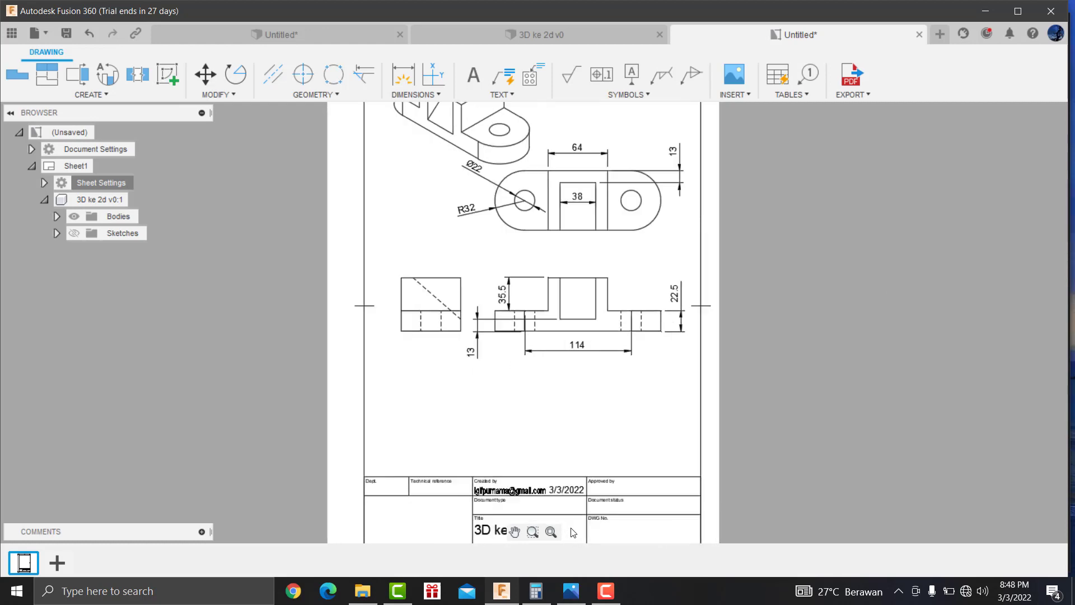
pyautogui.scroll(2, 594, 498)
pyautogui.doubleClick(496, 468)
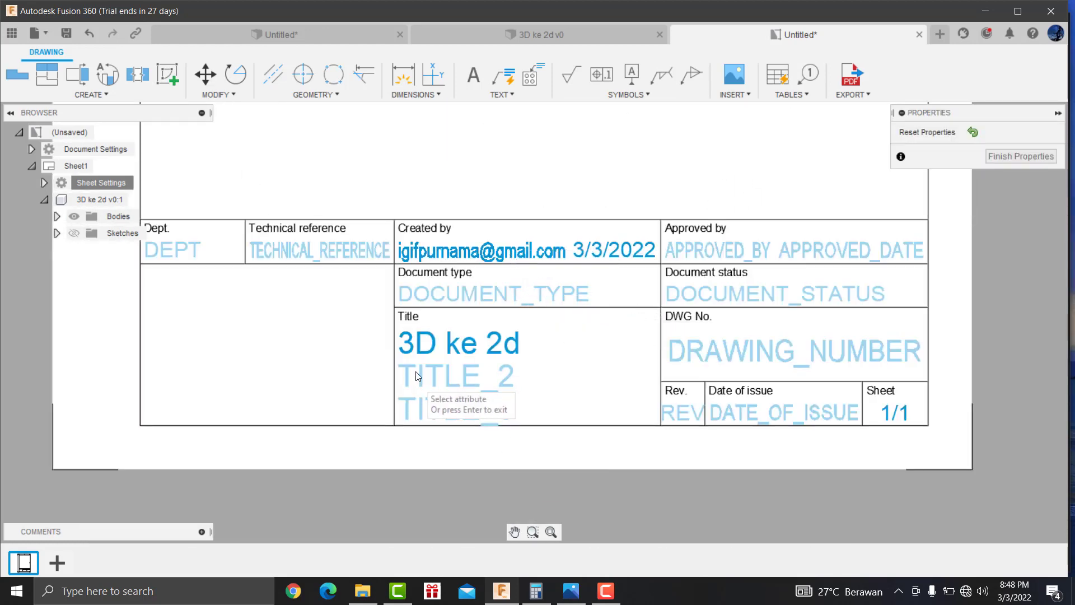
pyautogui.doubleClick(507, 298)
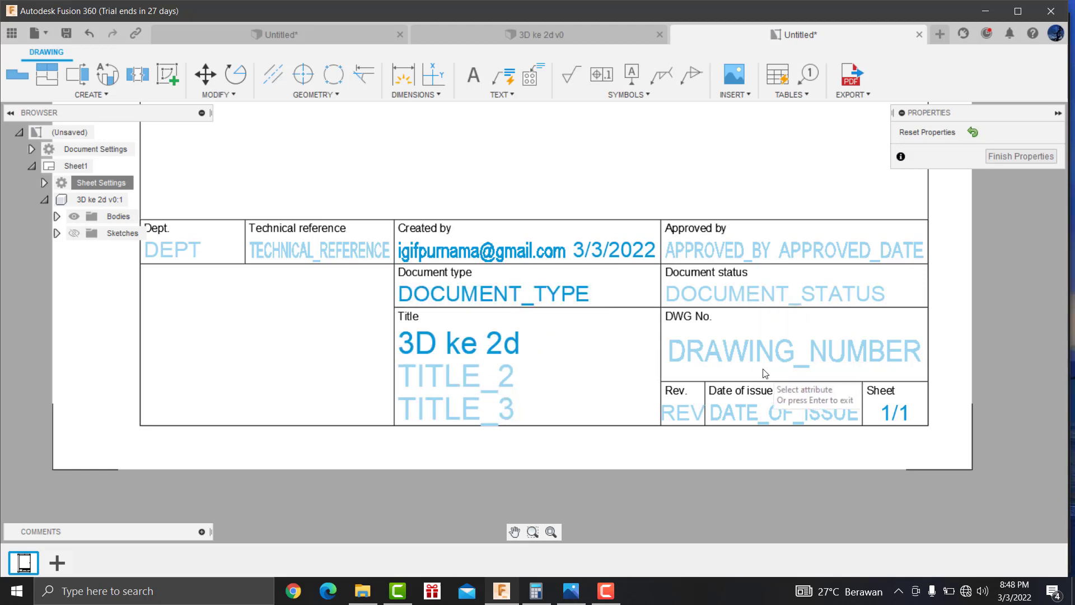
pyautogui.click(1017, 159)
pyautogui.scroll(-3, 508, 396)
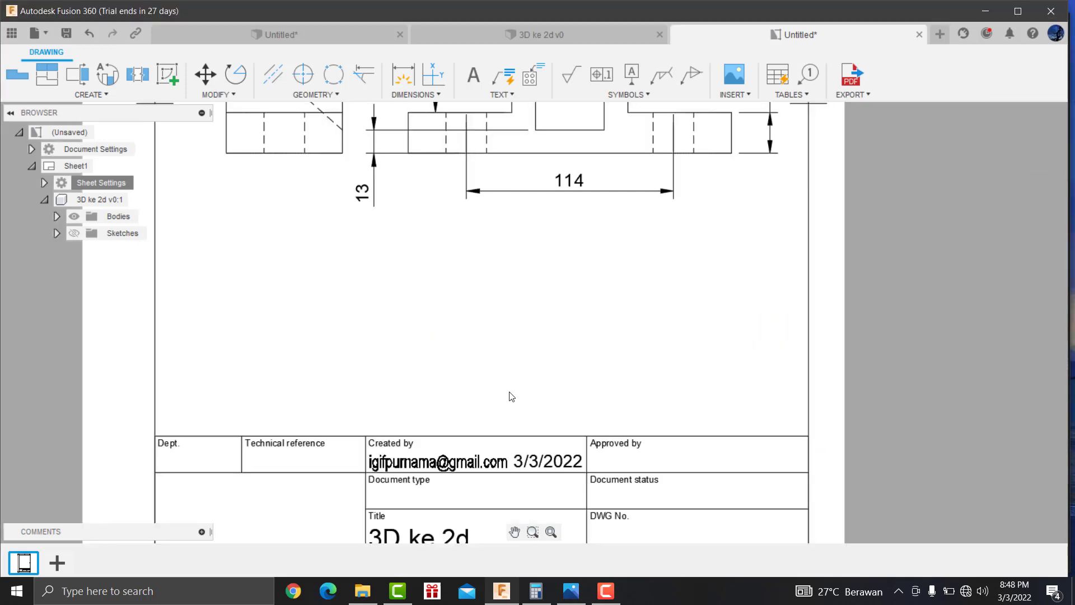
pyautogui.scroll(-2, 576, 372)
pyautogui.scroll(-2, 586, 372)
pyautogui.scroll(-2, 592, 371)
pyautogui.scroll(-1, 592, 371)
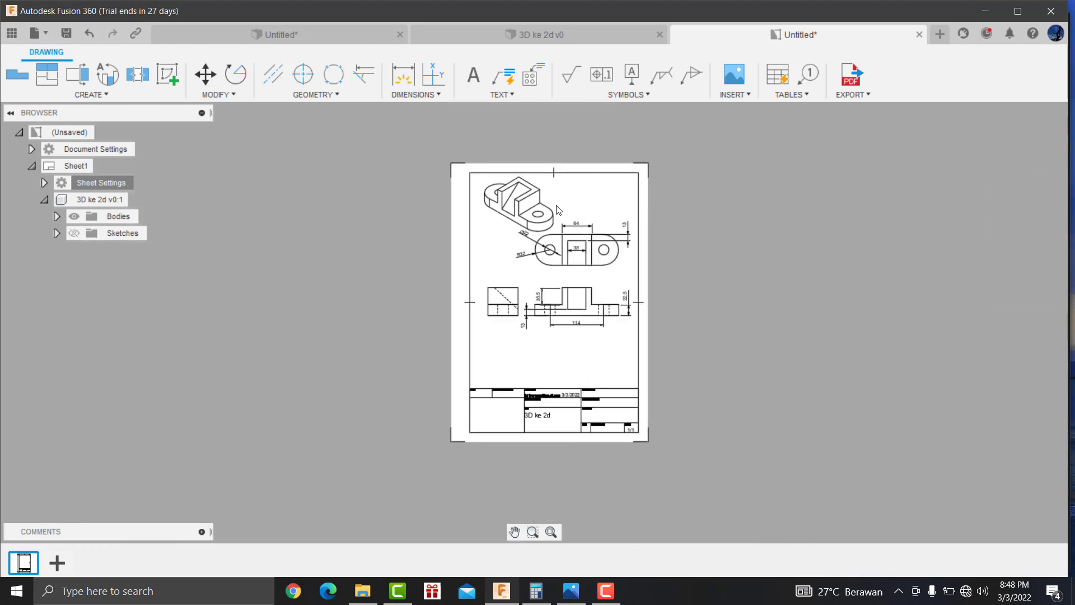
pyautogui.scroll(2, 557, 213)
pyautogui.scroll(2, 557, 218)
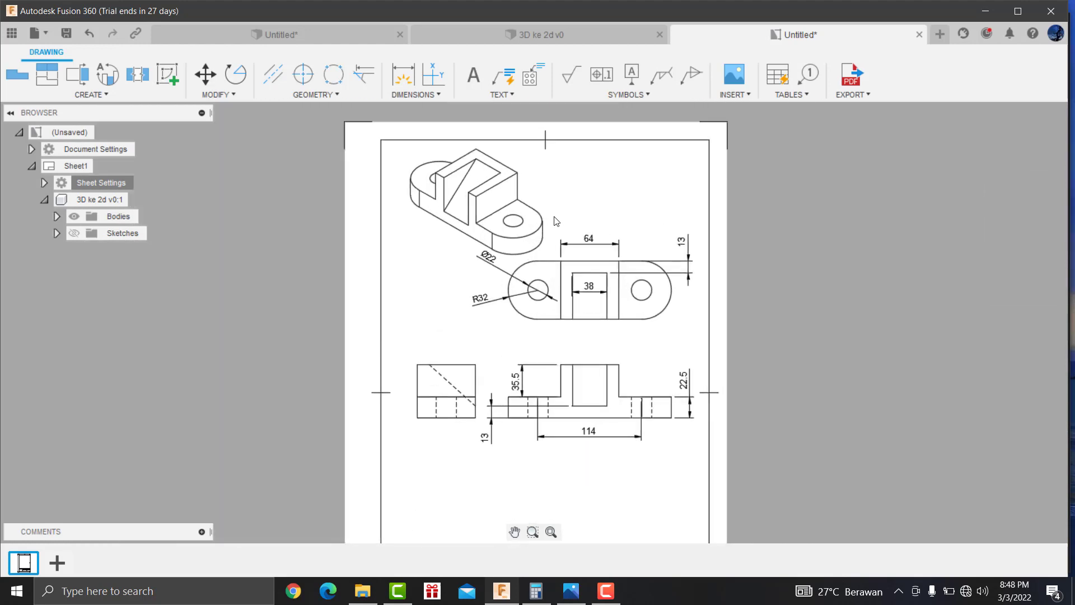